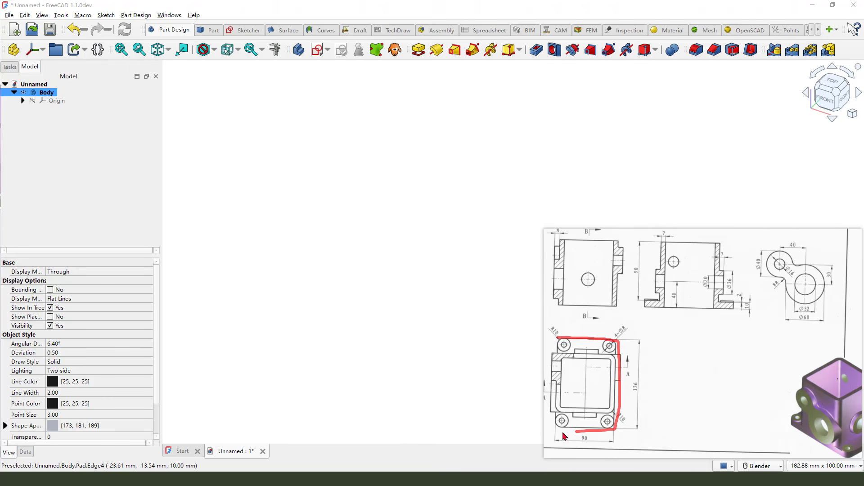
{"action": "mouse_move", "coordinate": [658, 360]}
{"action": "left_mouse_down"}
{"action": "mouse_move", "coordinate": [623, 362]}
{"action": "mouse_move", "coordinate": [635, 387]}
{"action": "left_mouse_up"}
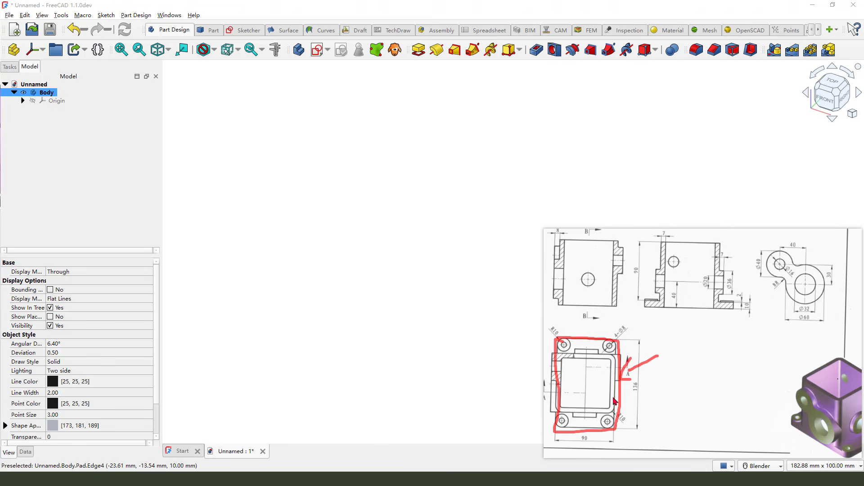
{"action": "key", "text": "Escape"}
Create a new sketch in the body on the XY base plane
{"action": "left_click", "coordinate": [317, 50]}
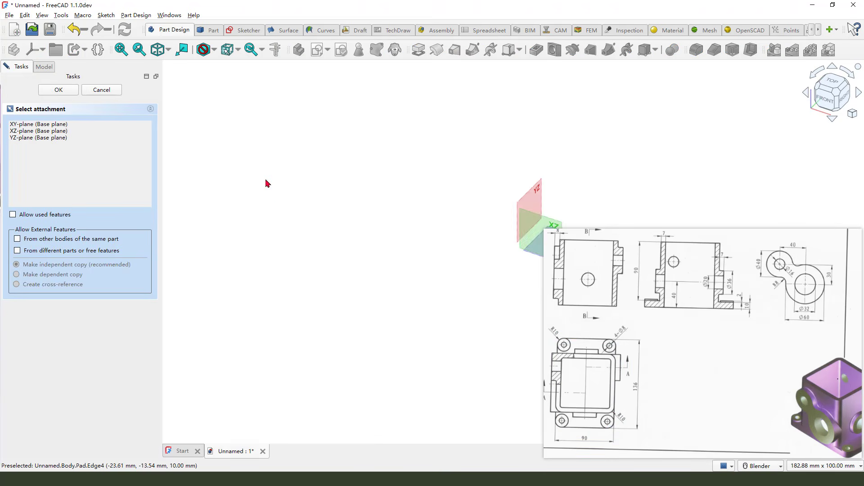
{"action": "left_click_drag", "start_coordinate": [350, 192], "coordinate": [342, 217]}
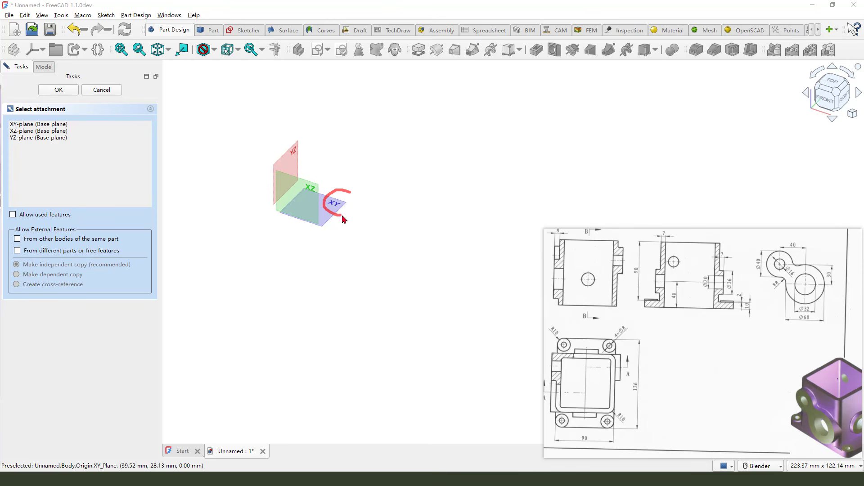
{"action": "key", "text": "Escape"}
{"action": "left_click", "coordinate": [336, 204]}
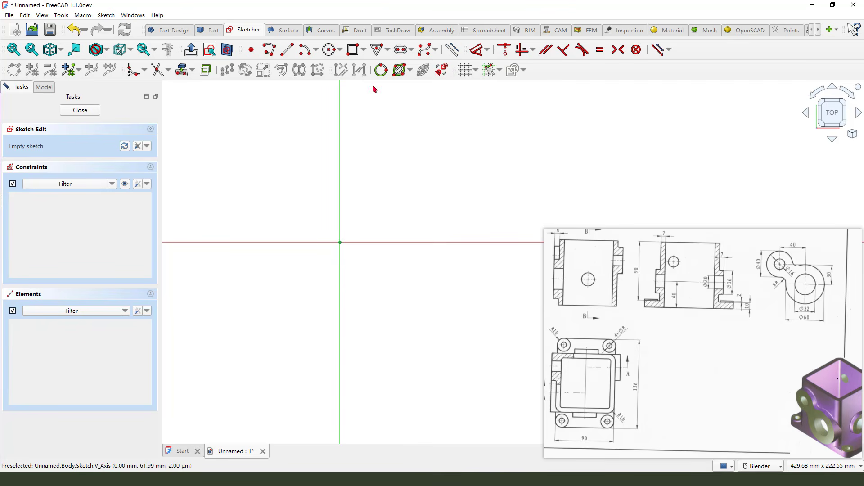
Draw a plain centered rectangle on the sketch origin, about 89 mm wide and 94 mm high
{"action": "left_click", "coordinate": [364, 50]}
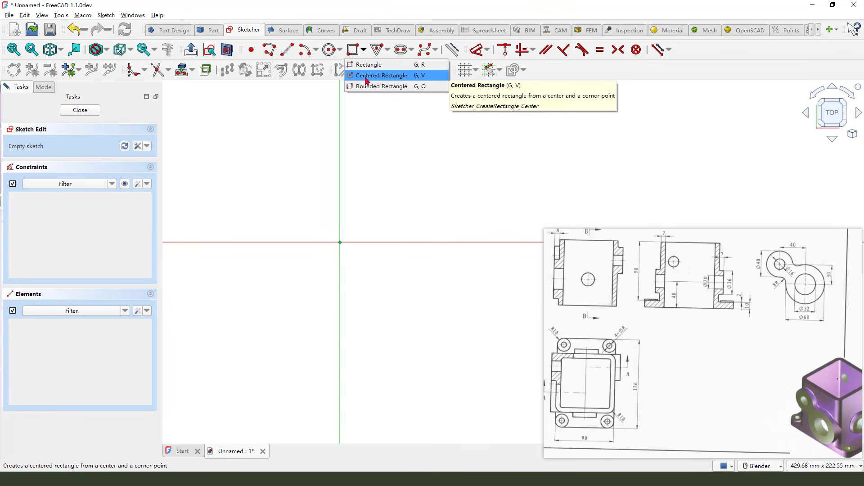
{"action": "left_click", "coordinate": [366, 77]}
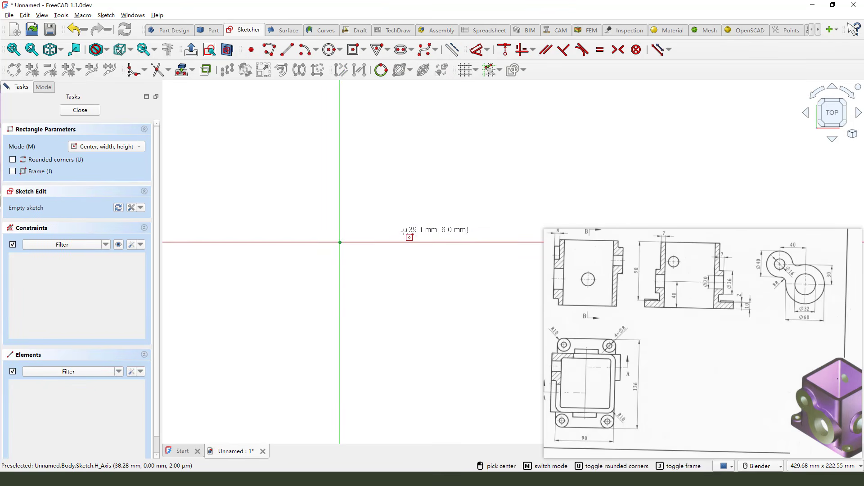
{"action": "left_click", "coordinate": [340, 242]}
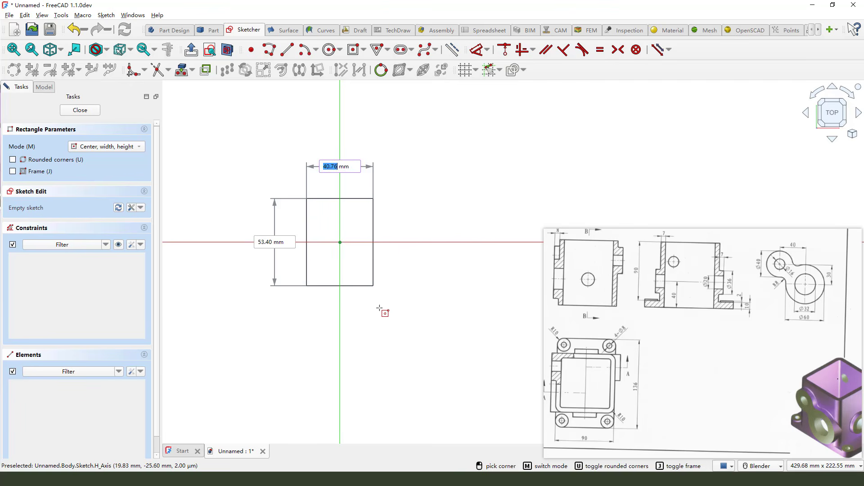
{"action": "left_click", "coordinate": [412, 317]}
{"action": "right_click", "coordinate": [451, 198]}
{"action": "mouse_move", "coordinate": [584, 433]}
{"action": "left_mouse_down"}
{"action": "mouse_move", "coordinate": [573, 435]}
{"action": "mouse_move", "coordinate": [591, 437]}
{"action": "left_mouse_up"}
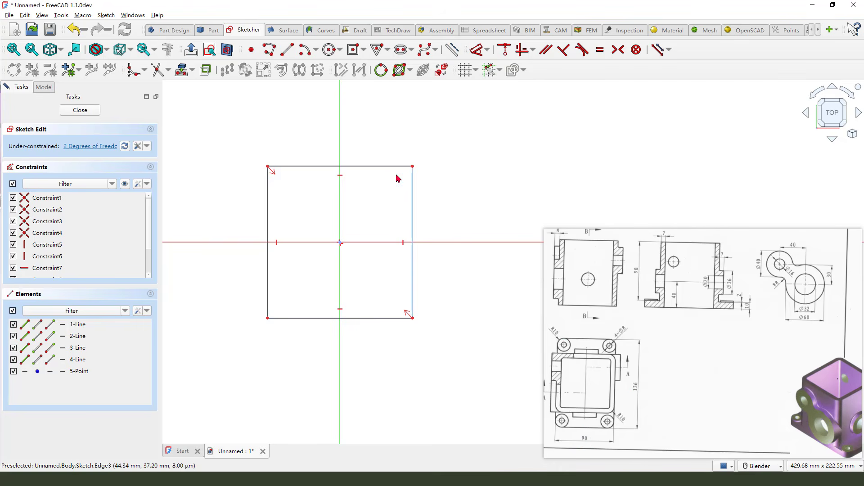
Dimension the rectangle 90 mm wide and 136 mm high, and place both dimensions clear of the outline
{"action": "left_click", "coordinate": [479, 50]}
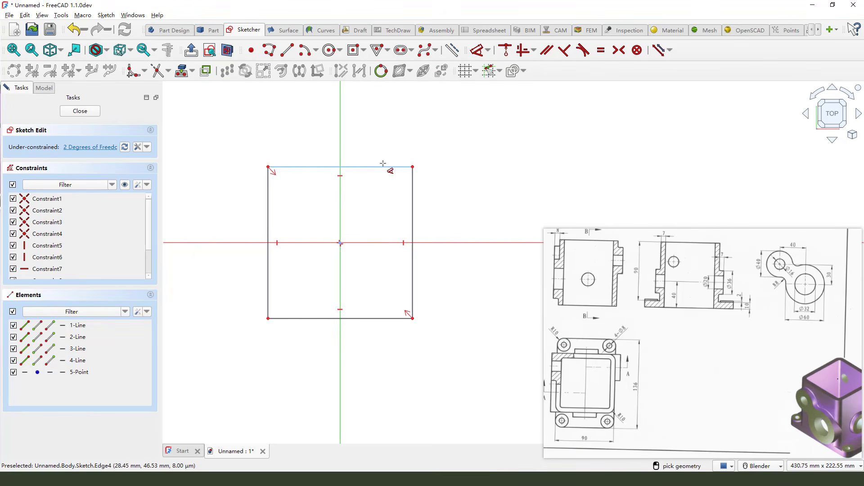
{"action": "left_click", "coordinate": [385, 167]}
{"action": "left_click", "coordinate": [414, 124]}
{"action": "type", "text": "90"}
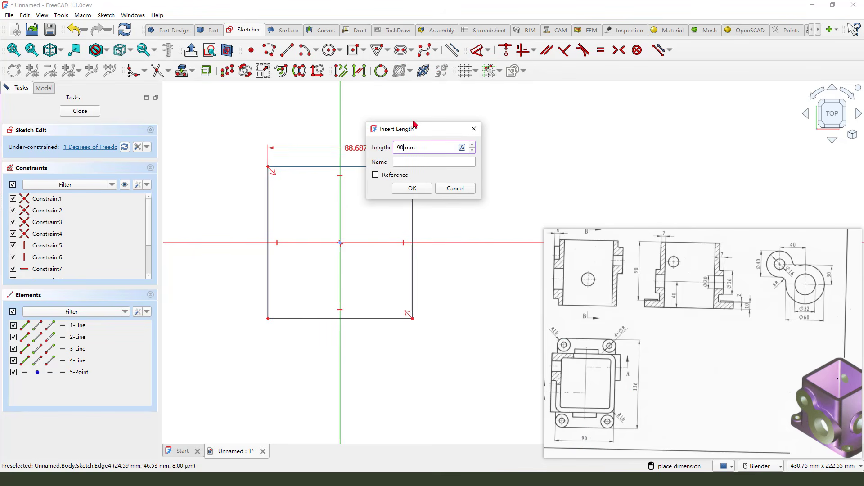
{"action": "key", "text": "Return"}
{"action": "left_click", "coordinate": [416, 225]}
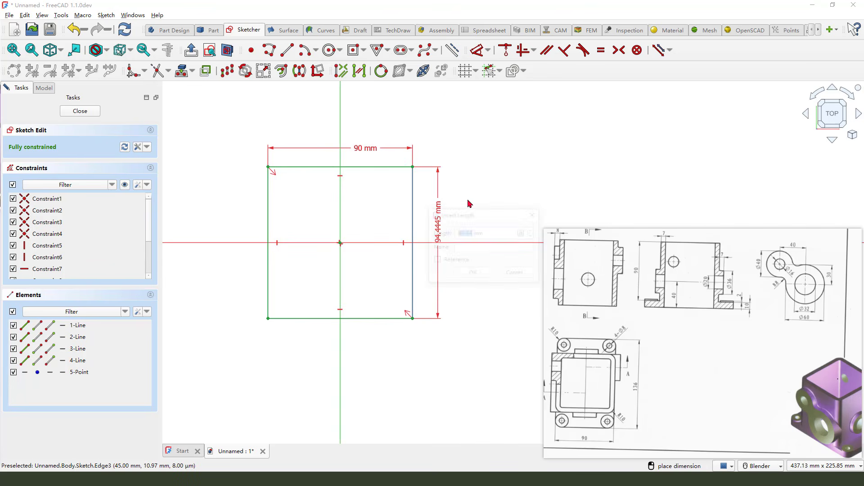
{"action": "left_click", "coordinate": [439, 212]}
{"action": "type", "text": "136"}
{"action": "key", "text": "Return"}
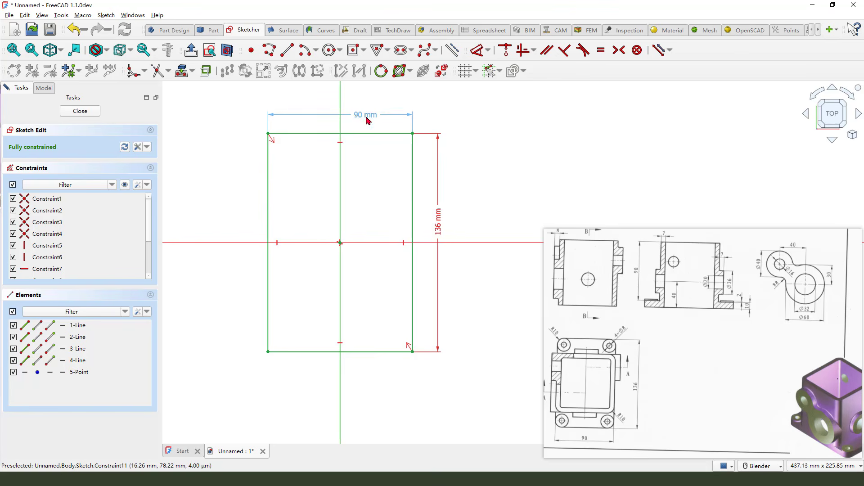
{"action": "left_click_drag", "start_coordinate": [364, 115], "coordinate": [359, 111]}
{"action": "left_click_drag", "start_coordinate": [437, 228], "coordinate": [445, 232]}
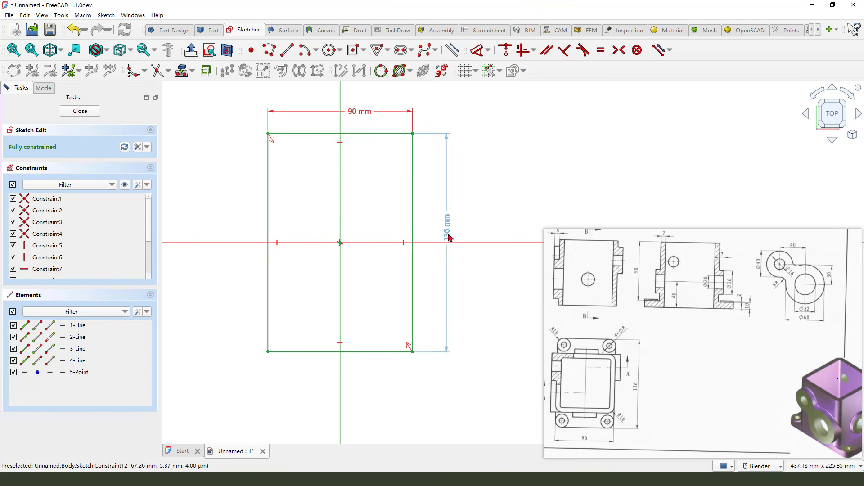
Delete the whole dimensioned rectangle from the sketch
{"action": "left_click_drag", "start_coordinate": [475, 382], "coordinate": [247, 110]}
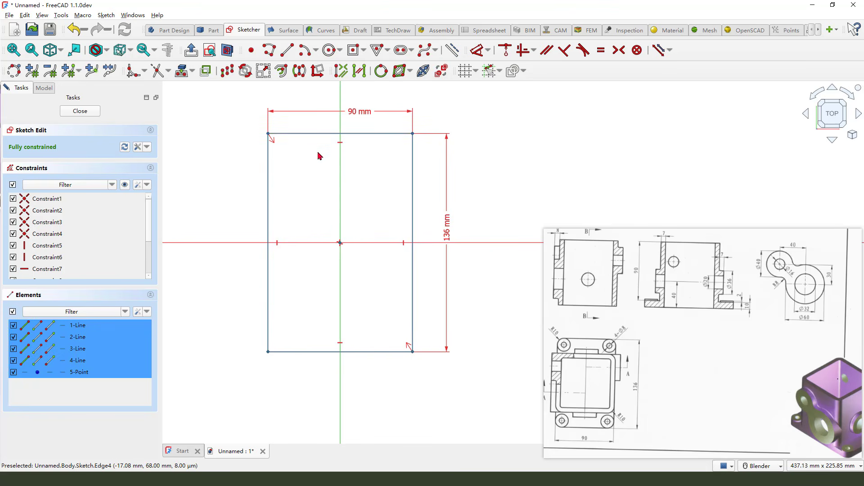
{"action": "key", "text": "Delete"}
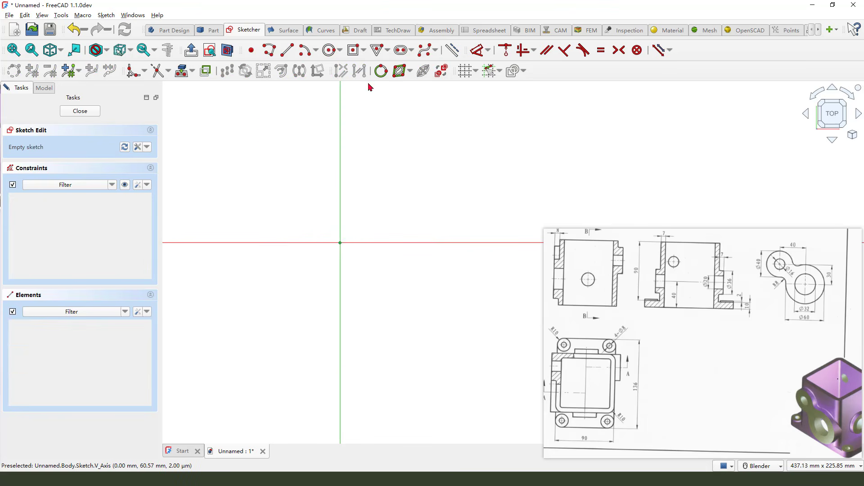
Draw a centered rectangle with rounded corners on the sketch origin, about 129 mm high
{"action": "left_click", "coordinate": [355, 51]}
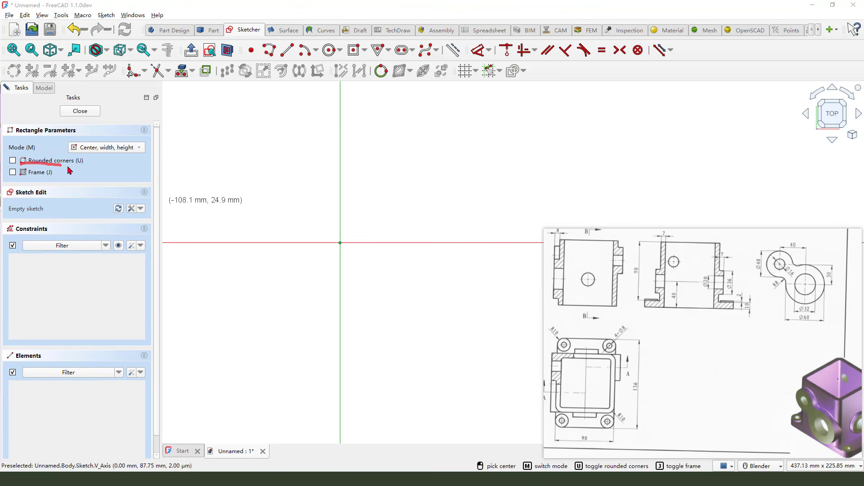
{"action": "left_click", "coordinate": [13, 162]}
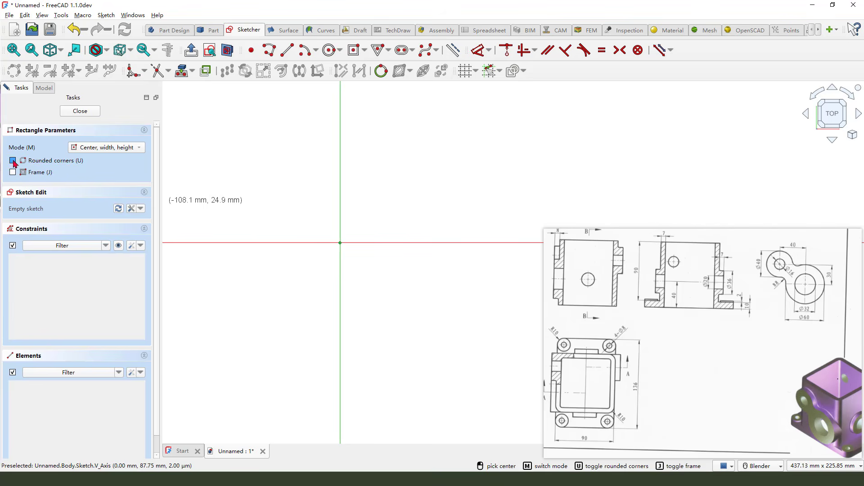
{"action": "left_click", "coordinate": [340, 243]}
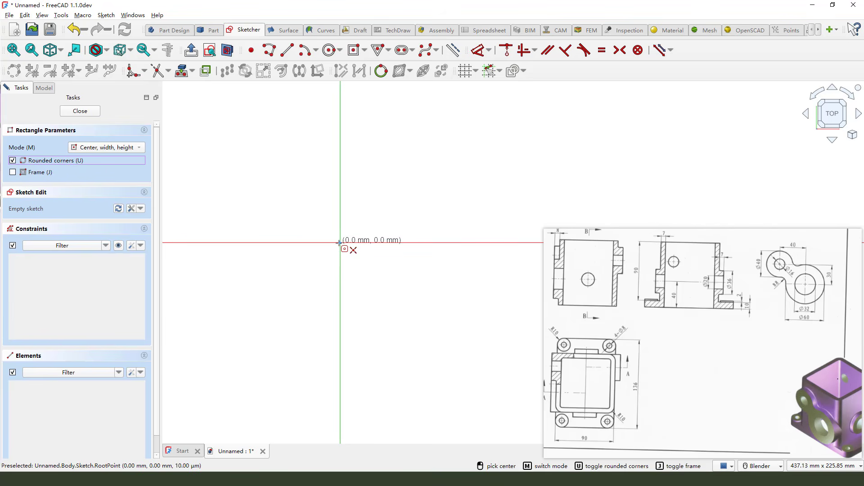
{"action": "left_click", "coordinate": [414, 346]}
{"action": "left_click", "coordinate": [407, 339]}
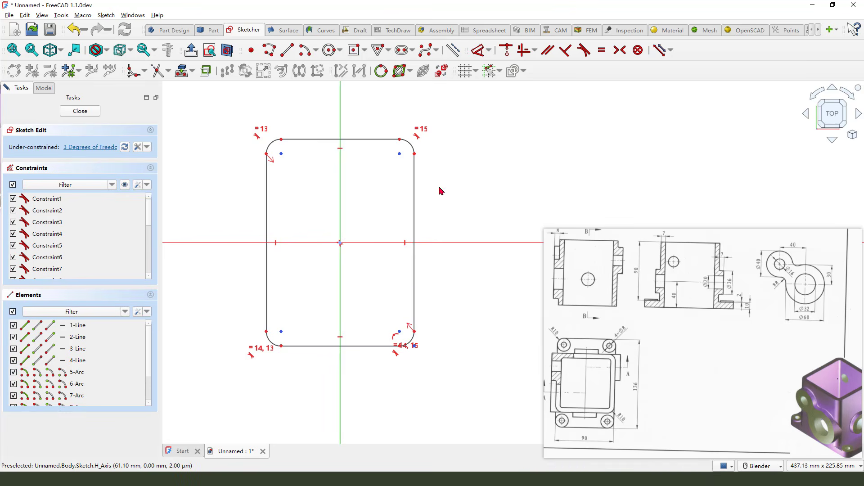
Dimension the distance between the rounded rectangle's two horizontal edges as 136 mm
{"action": "left_click", "coordinate": [477, 50]}
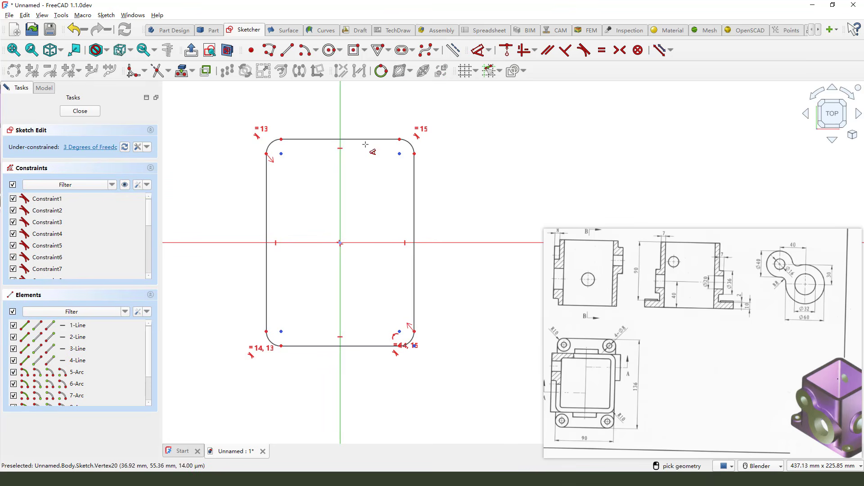
{"action": "left_click", "coordinate": [373, 139]}
{"action": "left_click", "coordinate": [360, 346]}
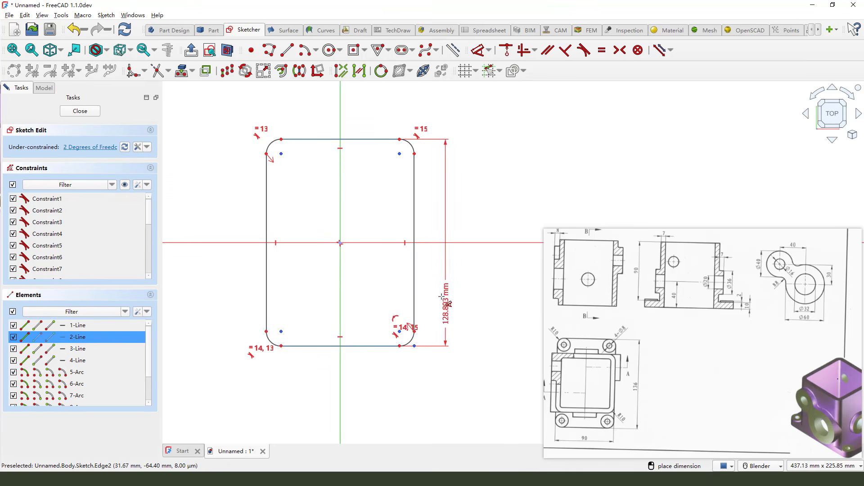
{"action": "left_click", "coordinate": [454, 288]}
{"action": "type", "text": "136"}
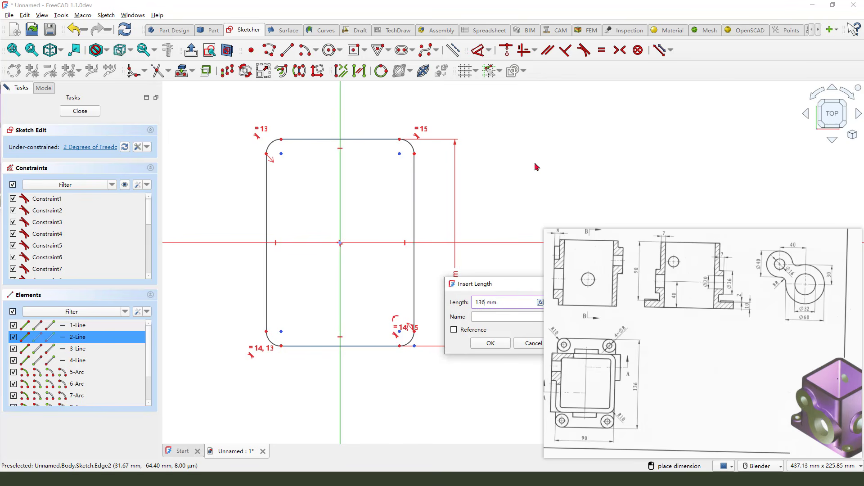
{"action": "key", "text": "Return"}
Dimension the distance between the rounded rectangle's two vertical edges as 90 mm
{"action": "left_click", "coordinate": [414, 178]}
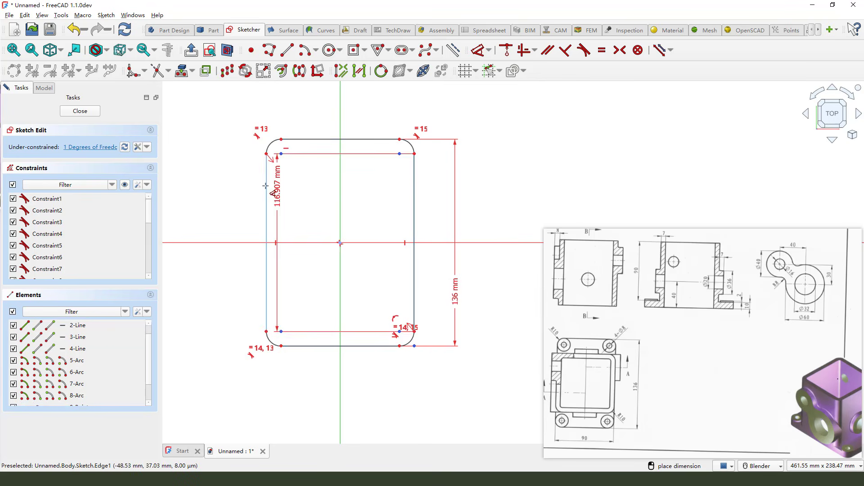
{"action": "left_click", "coordinate": [266, 171]}
{"action": "left_click", "coordinate": [317, 100]}
{"action": "type", "text": "9"}
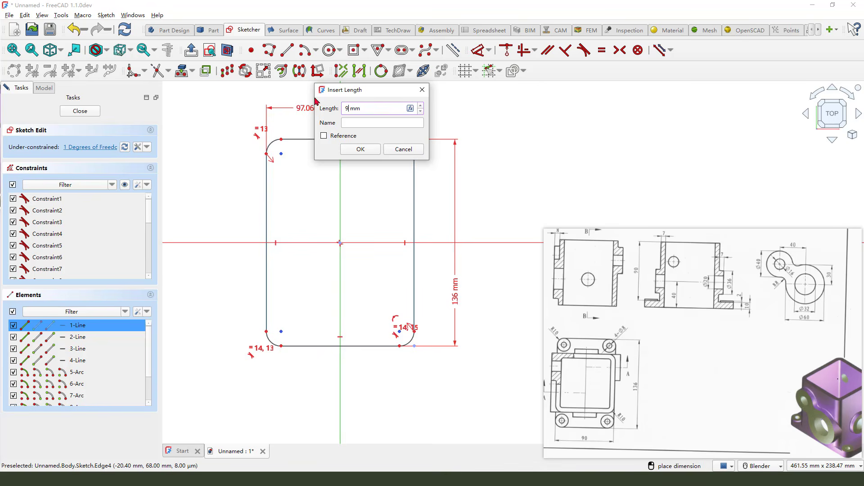
{"action": "type", "text": "0"}
{"action": "key", "text": "Return"}
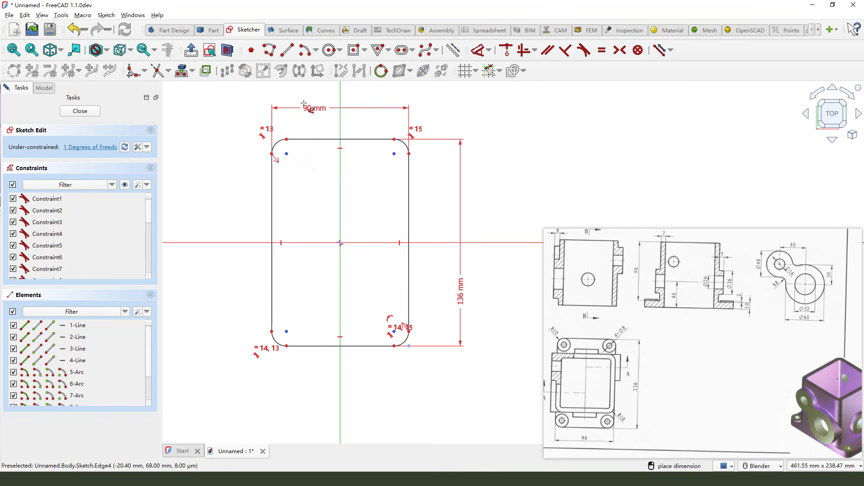
Set the rounded rectangle's corner radius to 10 mm and close the sketch
{"action": "left_click", "coordinate": [402, 146]}
{"action": "left_click", "coordinate": [451, 109]}
{"action": "type", "text": "10"}
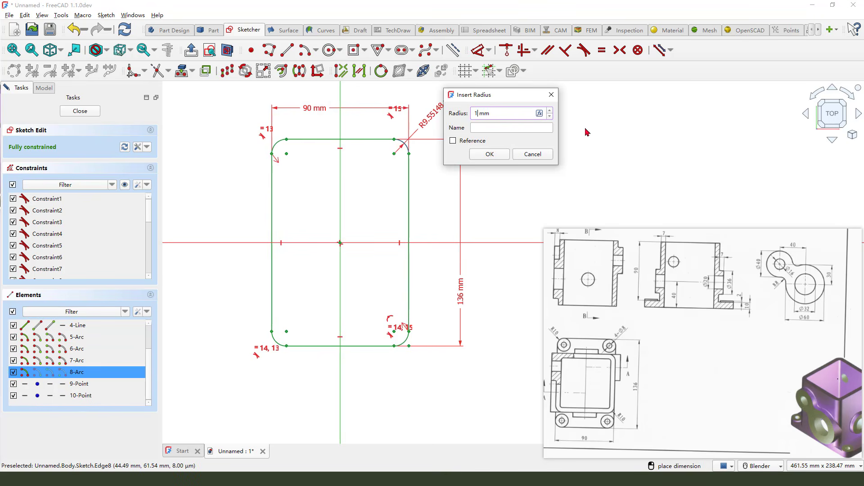
{"action": "key", "text": "Return"}
{"action": "right_click", "coordinate": [538, 148]}
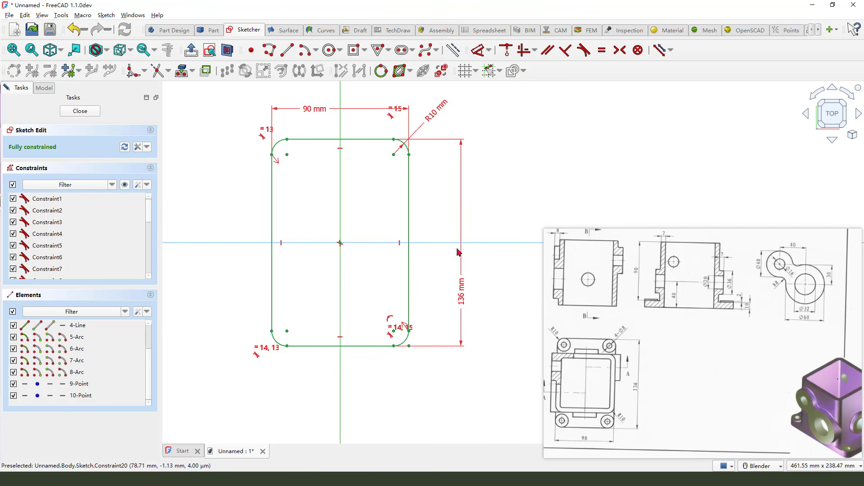
{"action": "left_click", "coordinate": [80, 111]}
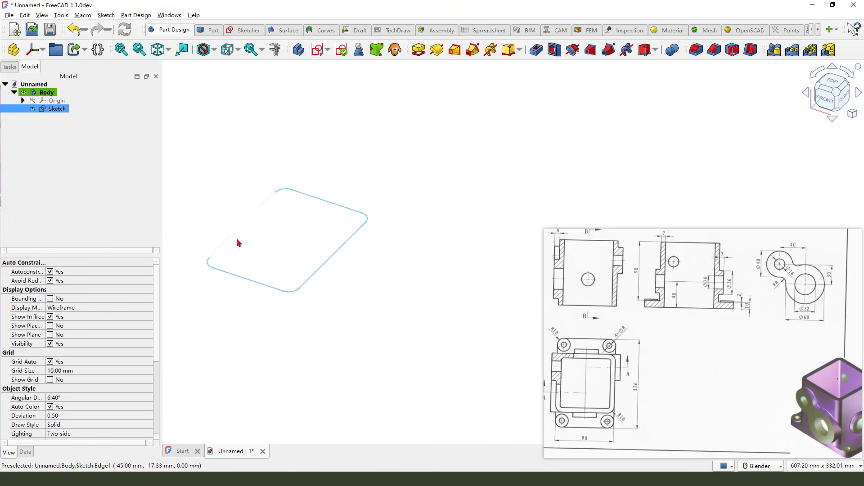
Pad the rounded rectangle sketch 10 mm, one sided, to form the base plate
{"action": "left_click", "coordinate": [418, 49]}
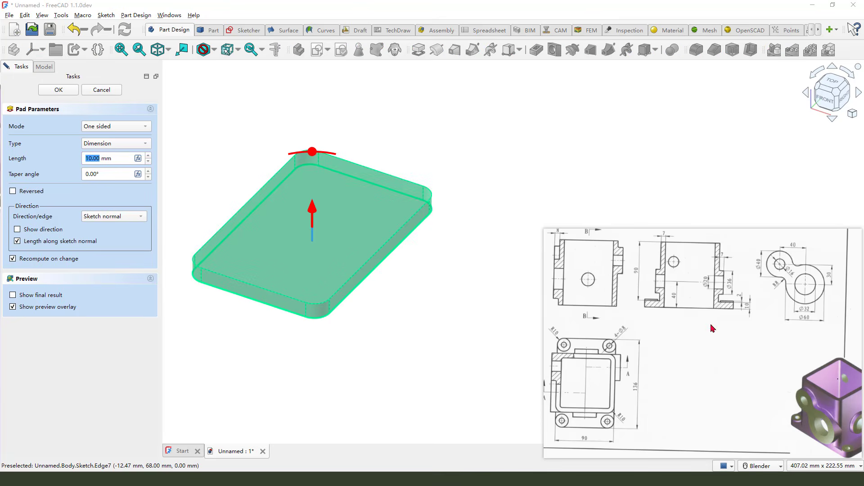
{"action": "mouse_move", "coordinate": [750, 299]}
{"action": "left_mouse_down"}
{"action": "mouse_move", "coordinate": [749, 317]}
{"action": "mouse_move", "coordinate": [758, 305]}
{"action": "left_mouse_up"}
{"action": "key", "text": "Escape"}
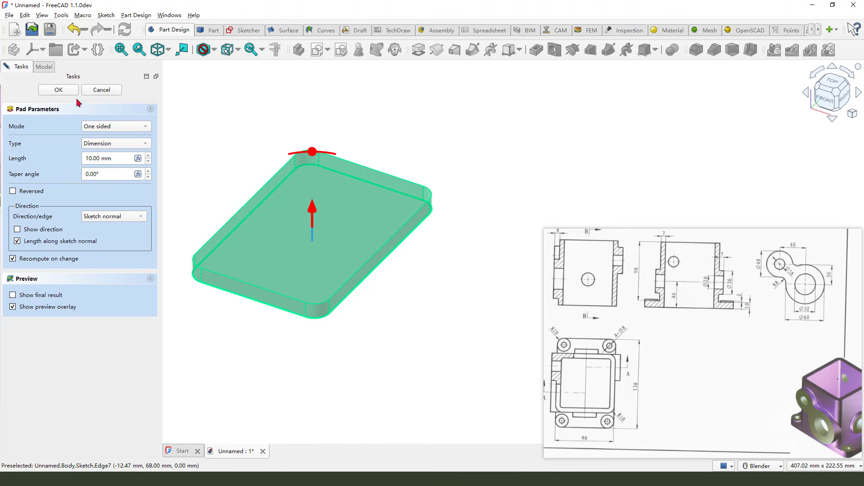
{"action": "left_click", "coordinate": [59, 90]}
{"action": "scroll", "coordinate": [459, 288], "scroll_direction": "up", "scroll_amount": 2}
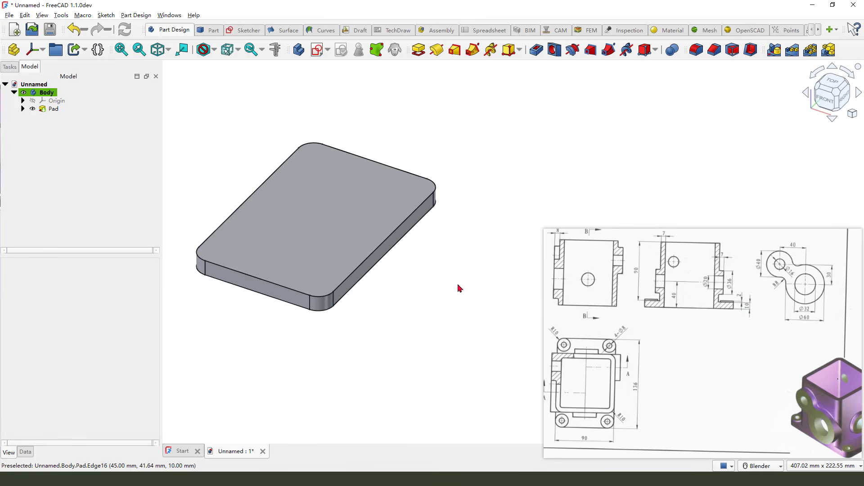
{"action": "scroll", "coordinate": [459, 290], "scroll_direction": "down", "scroll_amount": 2}
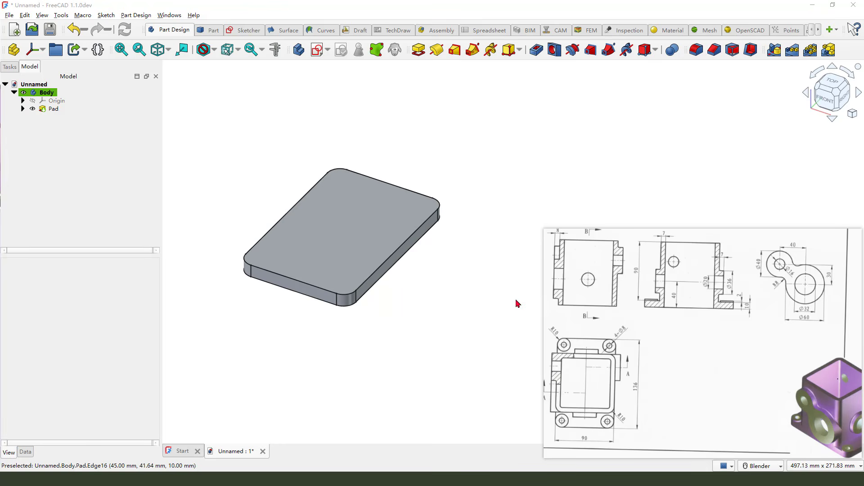
{"action": "mouse_move", "coordinate": [552, 355]}
{"action": "left_mouse_down"}
{"action": "mouse_move", "coordinate": [609, 355]}
{"action": "mouse_move", "coordinate": [608, 418]}
{"action": "mouse_move", "coordinate": [558, 414]}
{"action": "mouse_move", "coordinate": [558, 358]}
{"action": "left_mouse_up"}
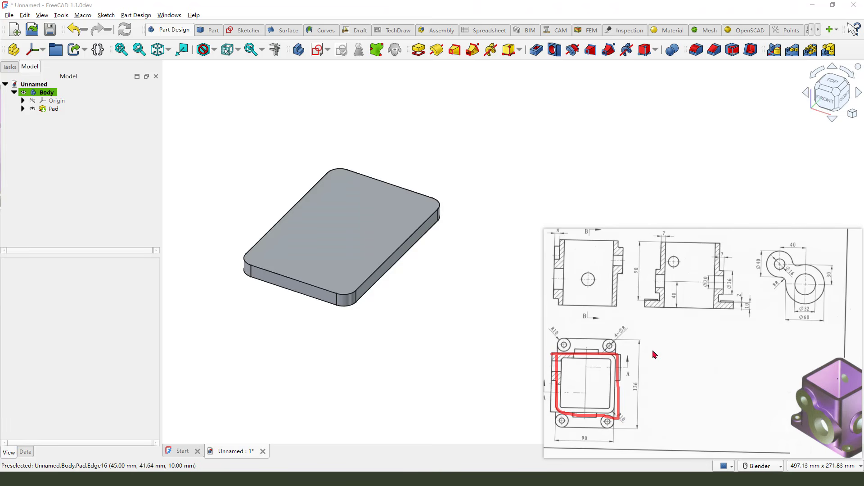
{"action": "left_click_drag", "start_coordinate": [667, 343], "coordinate": [609, 361]}
{"action": "mouse_move", "coordinate": [616, 351]}
{"action": "left_mouse_down"}
{"action": "mouse_move", "coordinate": [617, 373]}
{"action": "mouse_move", "coordinate": [644, 371]}
{"action": "left_mouse_up"}
{"action": "key", "text": "Escape"}
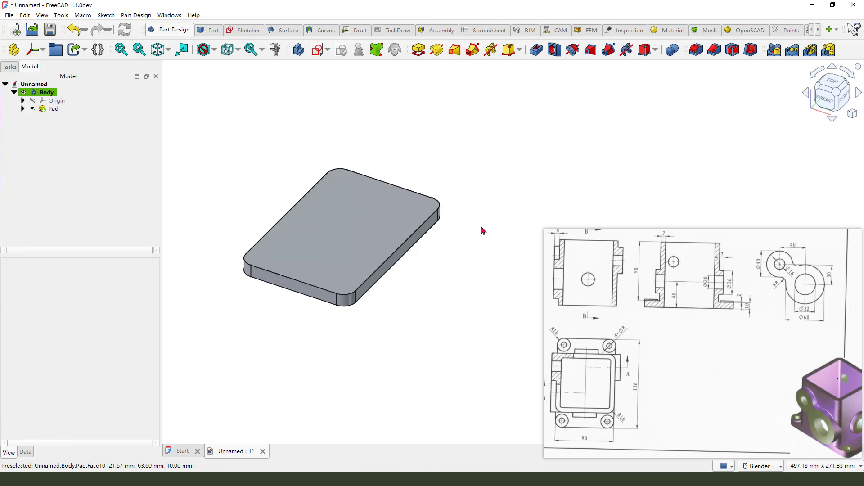
{"action": "mouse_move", "coordinate": [639, 260]}
{"action": "left_mouse_down"}
{"action": "mouse_move", "coordinate": [628, 275]}
{"action": "mouse_move", "coordinate": [635, 281]}
{"action": "left_mouse_up"}
{"action": "left_click_drag", "start_coordinate": [654, 243], "coordinate": [646, 301]}
{"action": "key", "text": "Escape"}
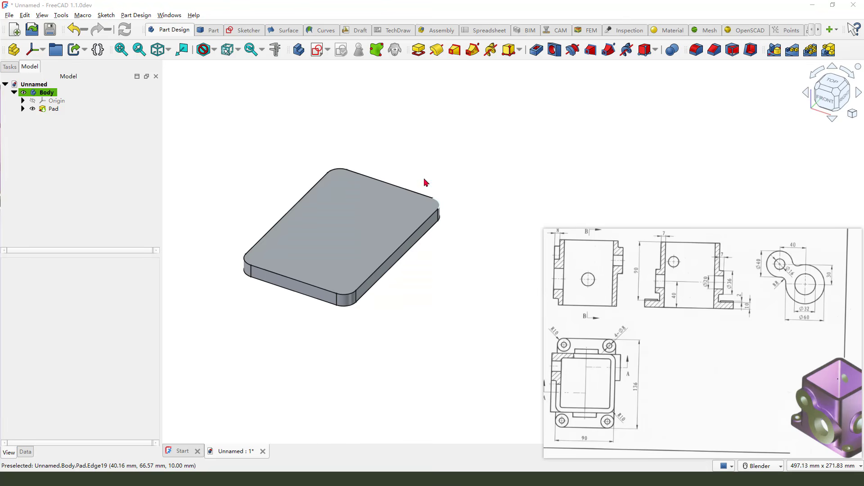
{"action": "left_click_drag", "start_coordinate": [444, 167], "coordinate": [383, 203]}
{"action": "mouse_move", "coordinate": [378, 188]}
{"action": "left_mouse_down"}
{"action": "mouse_move", "coordinate": [391, 208]}
{"action": "mouse_move", "coordinate": [396, 202]}
{"action": "left_mouse_up"}
{"action": "left_click_drag", "start_coordinate": [317, 220], "coordinate": [318, 231]}
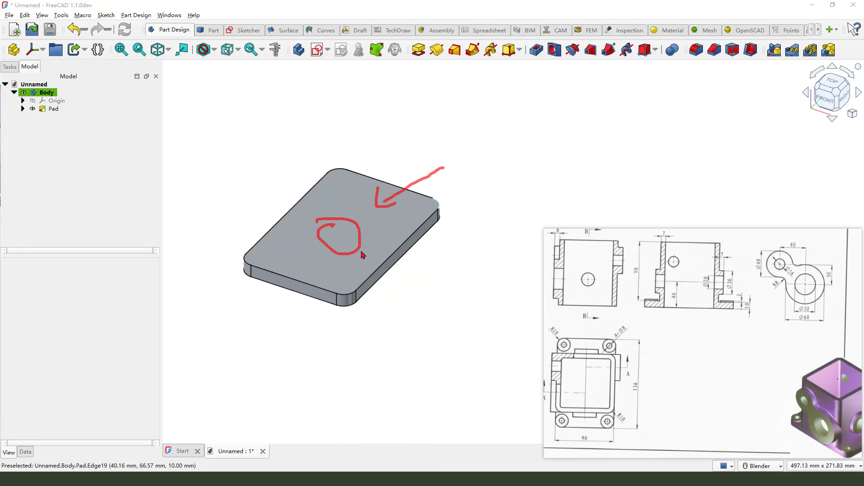
{"action": "key", "text": "Escape"}
Sketch a rounded rectangle about 50 by 94 mm, centred on the origin, on the base plate's top face
{"action": "left_click", "coordinate": [351, 223]}
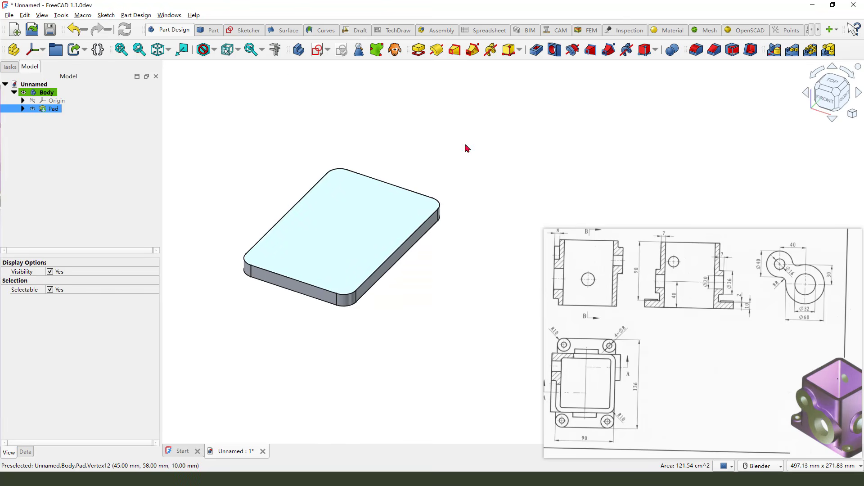
{"action": "left_click", "coordinate": [317, 49]}
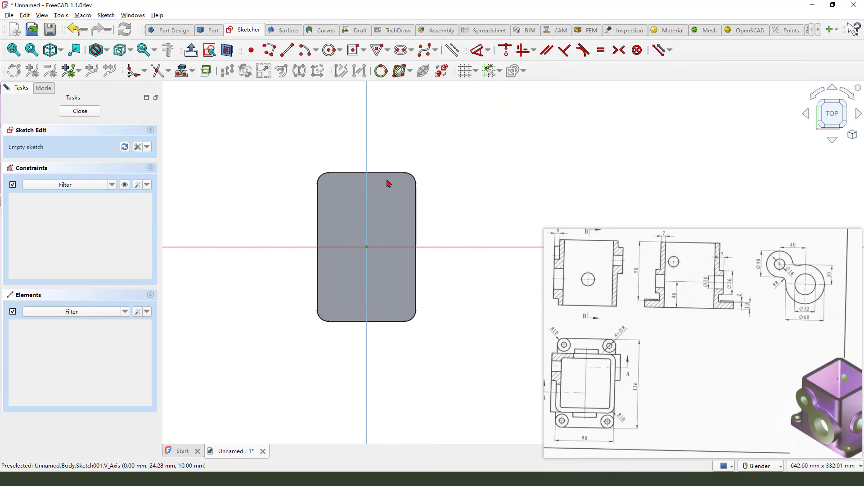
{"action": "left_click", "coordinate": [353, 52]}
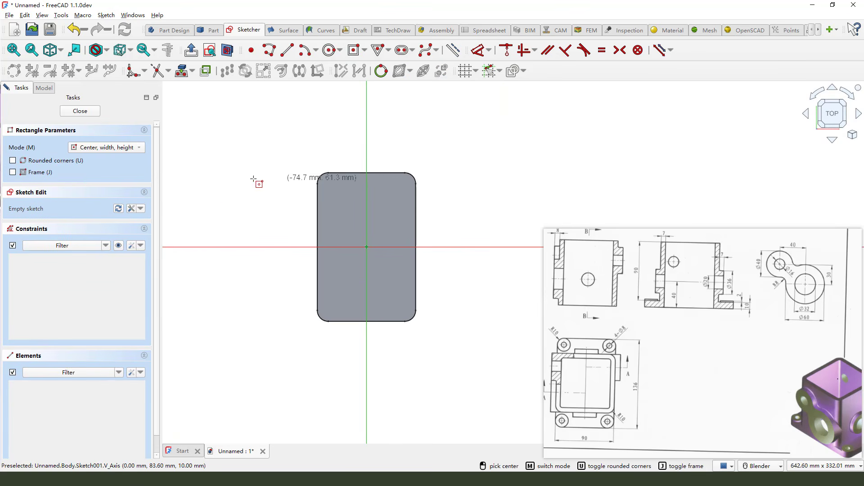
{"action": "left_click", "coordinate": [12, 160]}
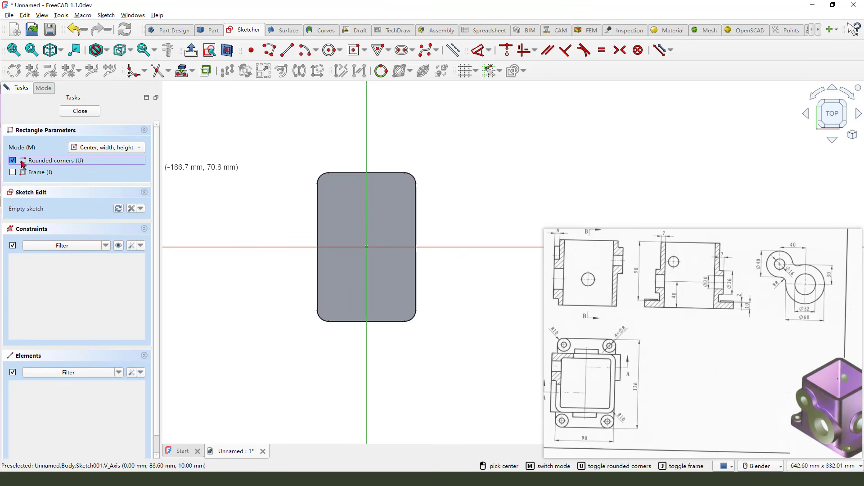
{"action": "left_click", "coordinate": [366, 247]}
{"action": "left_click", "coordinate": [395, 299]}
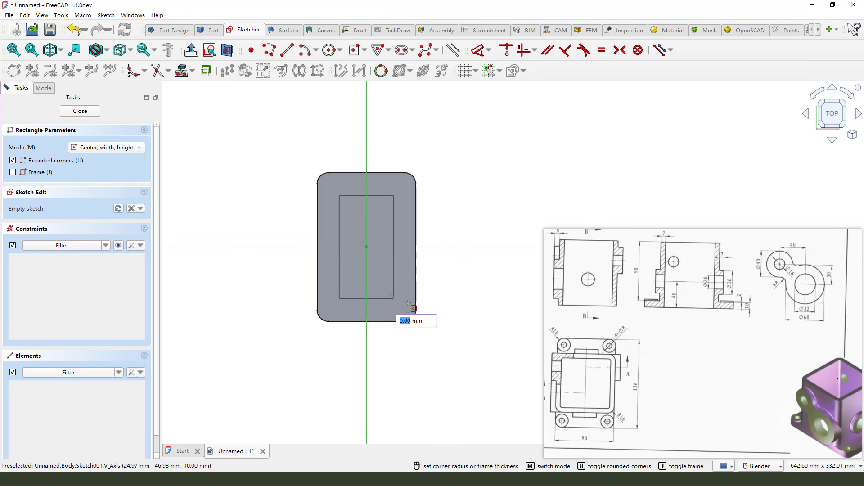
{"action": "left_click", "coordinate": [390, 296]}
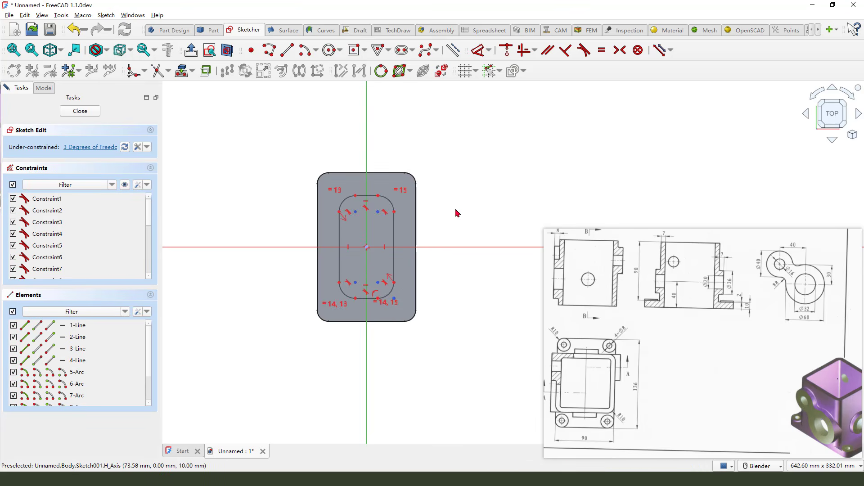
Project the base plate's right long edge as external geometry and constrain the rounded rectangle's right side coincident with it
{"action": "scroll", "coordinate": [405, 253], "scroll_direction": "up", "scroll_amount": 1}
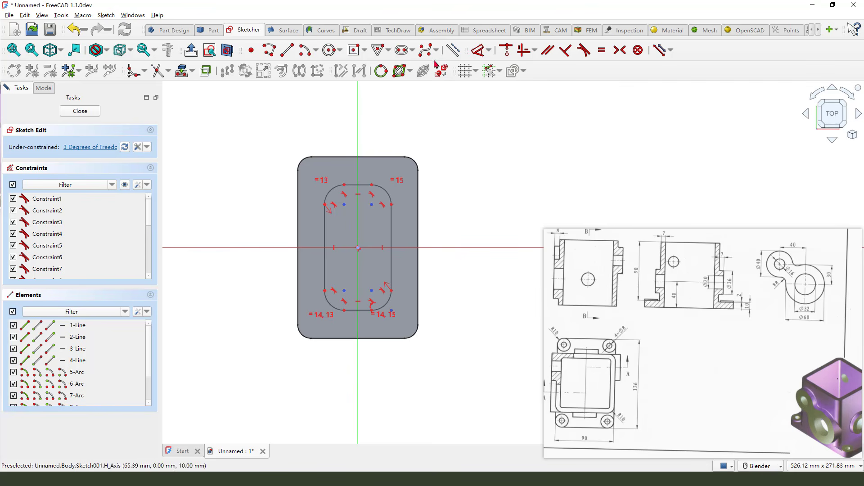
{"action": "left_click", "coordinate": [206, 71]}
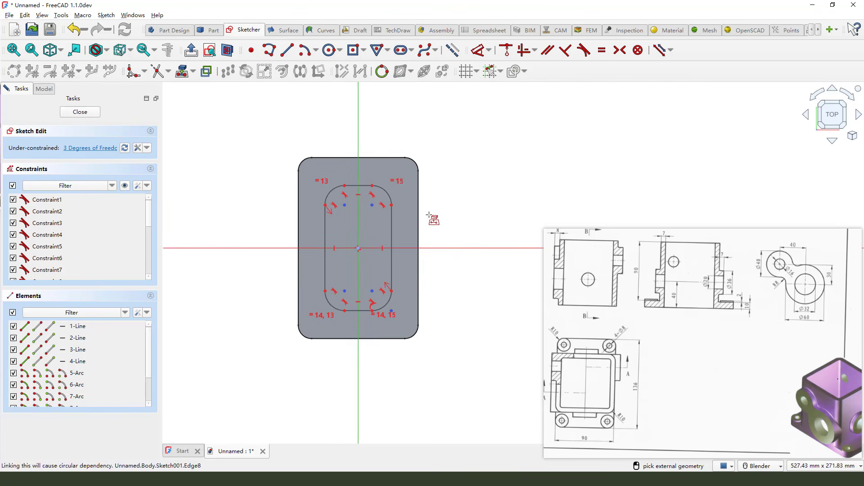
{"action": "left_click", "coordinate": [419, 212]}
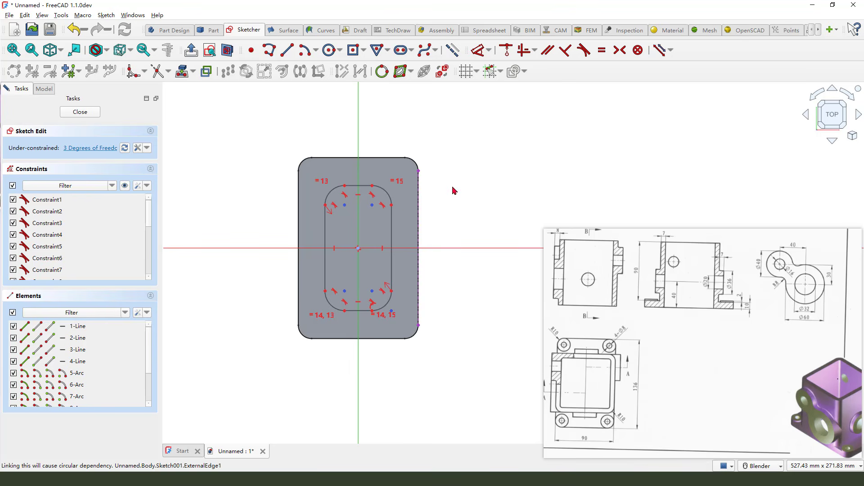
{"action": "key", "text": "Escape"}
{"action": "left_click", "coordinate": [395, 209]}
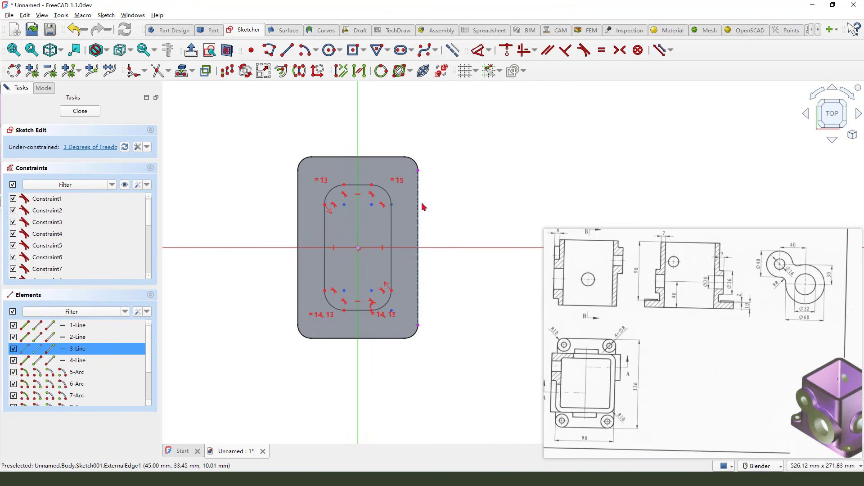
{"action": "left_click", "coordinate": [506, 51]}
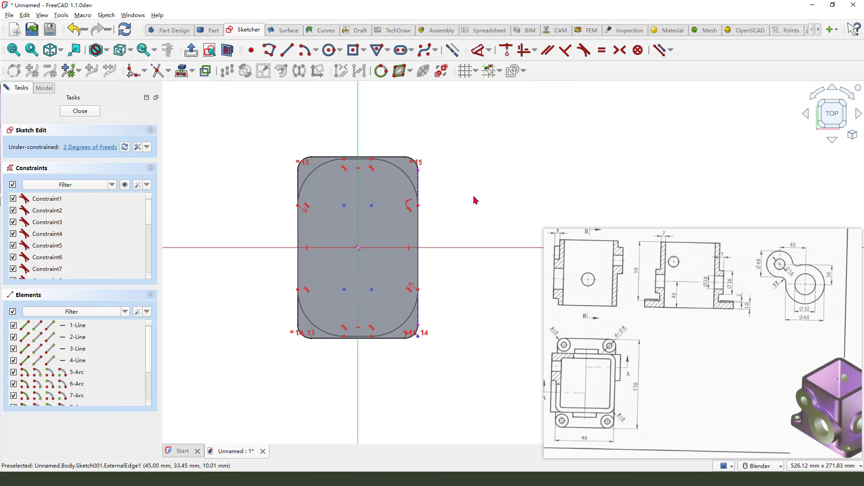
Dimension the rounded rectangle's upper-right corner arc with a radius of 10 mm
{"action": "left_click", "coordinate": [477, 50]}
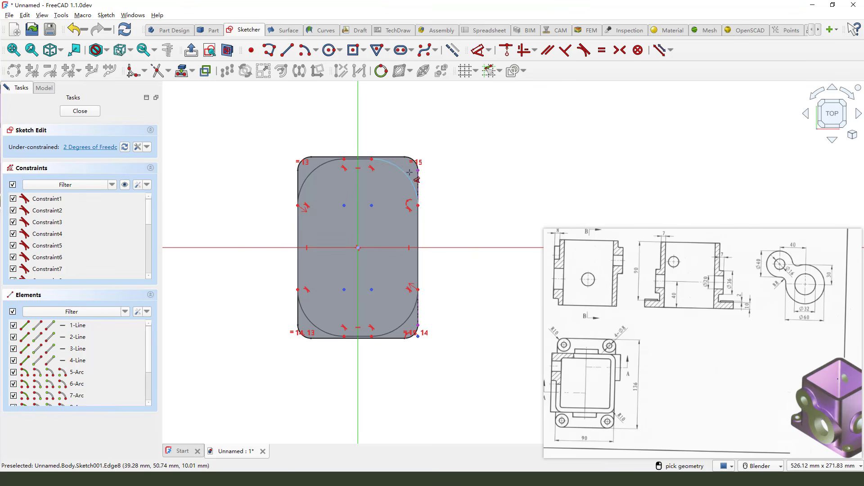
{"action": "left_click", "coordinate": [409, 173]}
{"action": "left_click", "coordinate": [449, 138]}
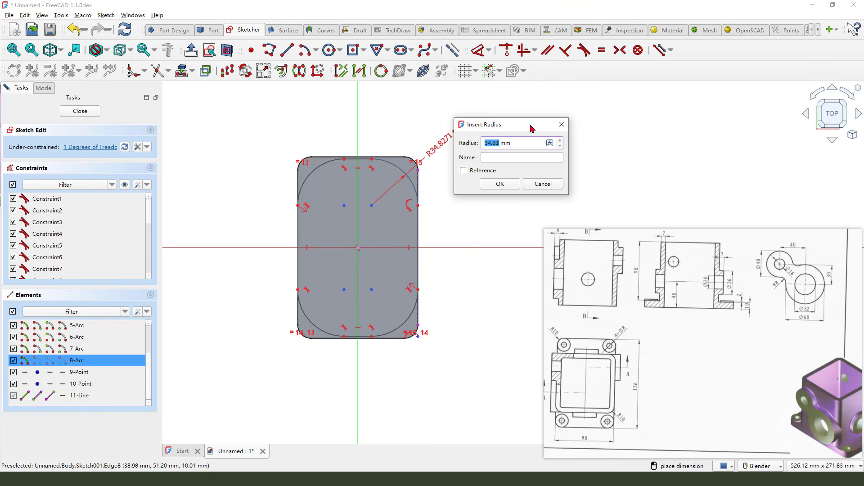
{"action": "type", "text": "10"}
{"action": "key", "text": "Return"}
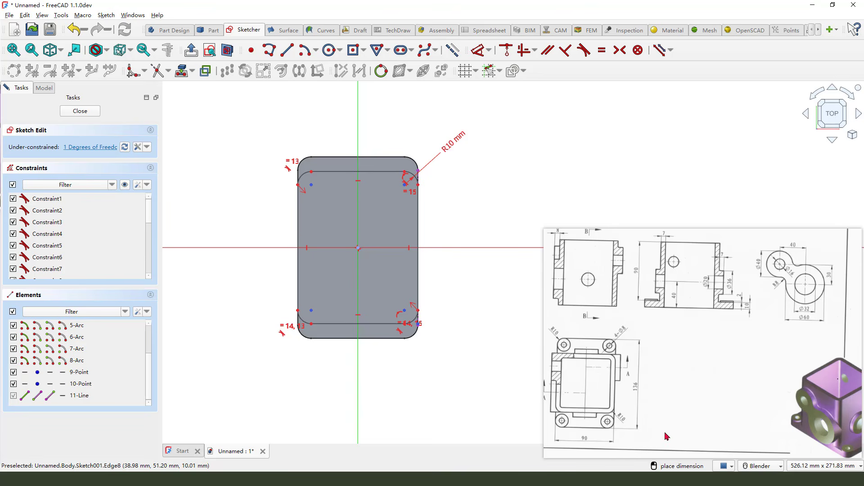
Dimension the distance between the rounded rectangle's two horizontal edges as 90 mm and close the sketch
{"action": "left_click", "coordinate": [390, 171]}
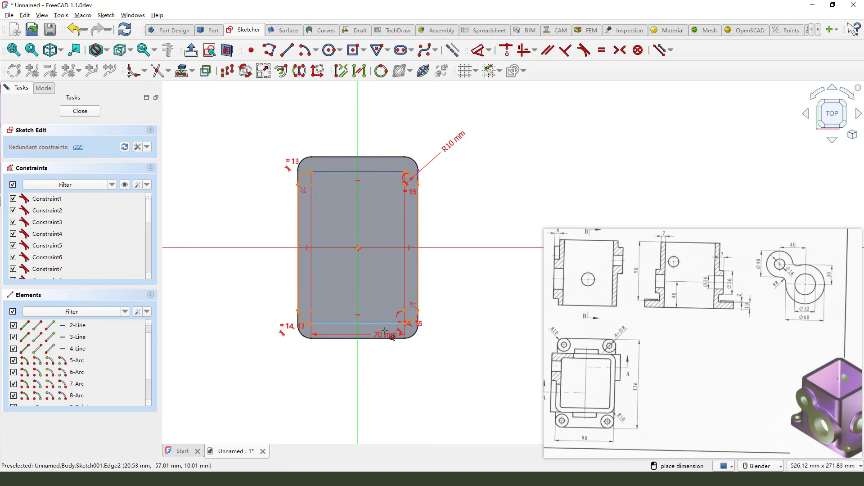
{"action": "left_click", "coordinate": [384, 324]}
{"action": "left_click", "coordinate": [465, 254]}
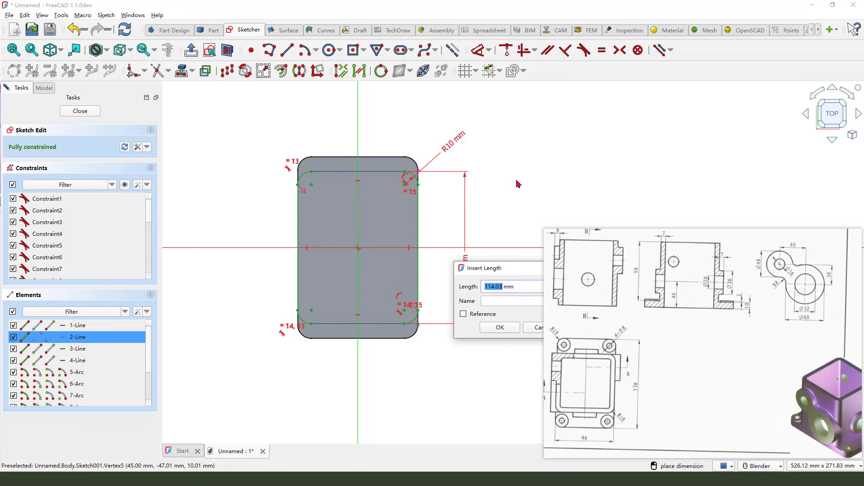
{"action": "type", "text": "90"}
{"action": "key", "text": "Return"}
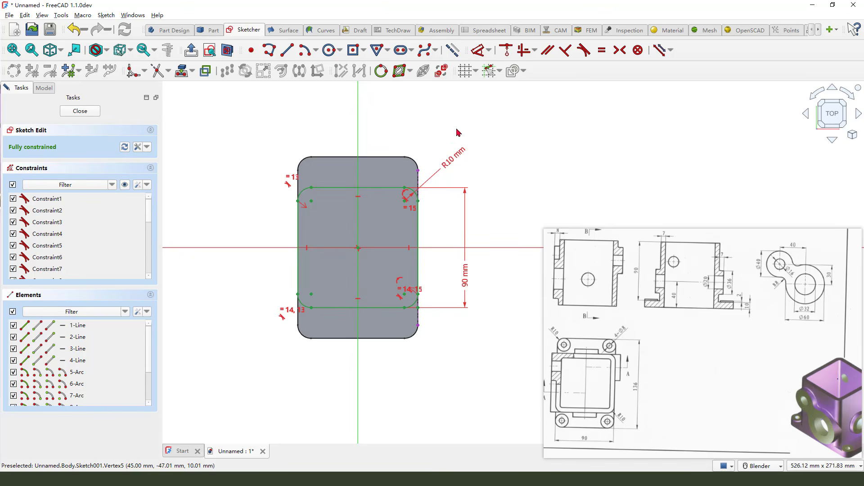
{"action": "left_click", "coordinate": [80, 111]}
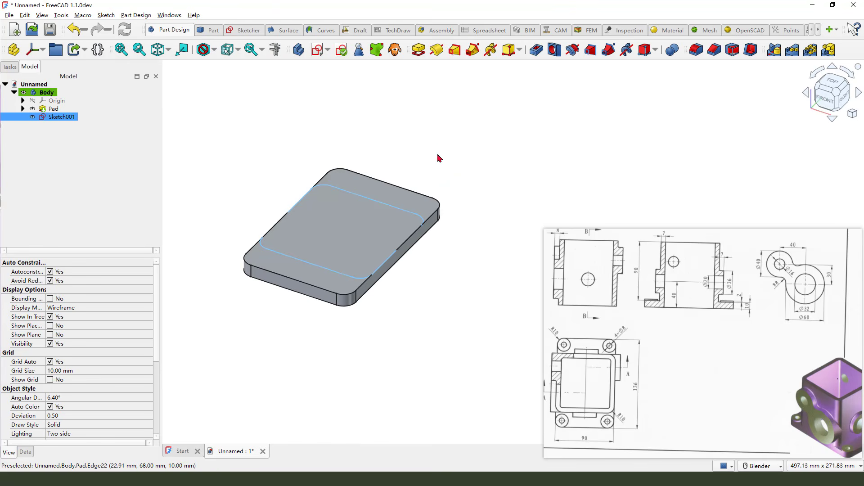
Pad the rounded square sketch 90 mm, one sided, to form the box body on the base plate
{"action": "left_click", "coordinate": [418, 49]}
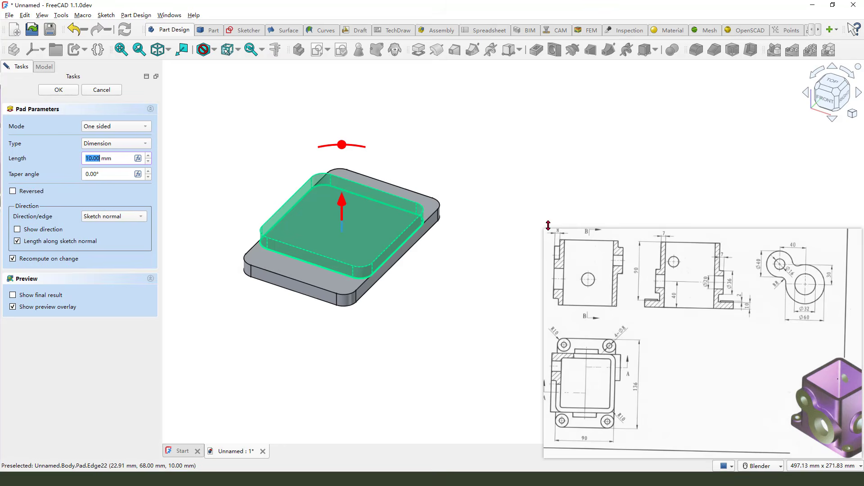
{"action": "type", "text": "9"}
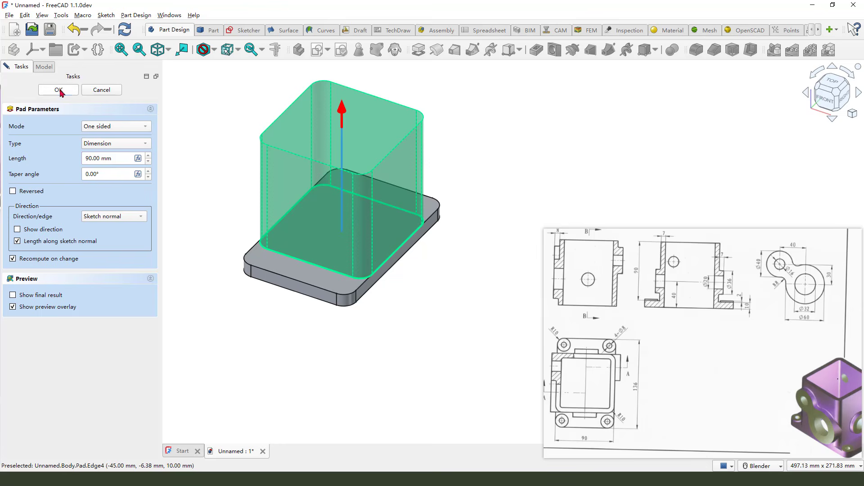
{"action": "left_click", "coordinate": [63, 92]}
{"action": "scroll", "coordinate": [423, 296], "scroll_direction": "down", "scroll_amount": 3}
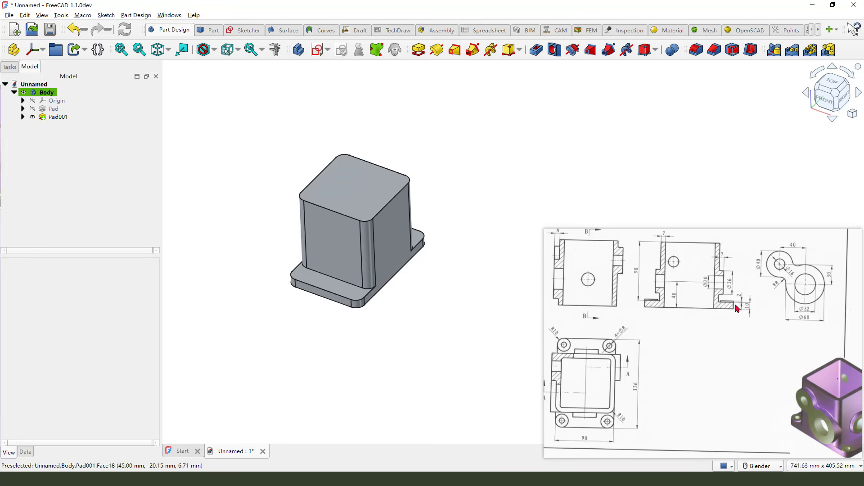
Start a new sketch on the flat left side face shared by the box body and the base plate
{"action": "mouse_move", "coordinate": [786, 246]}
{"action": "left_mouse_down"}
{"action": "mouse_move", "coordinate": [767, 299]}
{"action": "mouse_move", "coordinate": [814, 257]}
{"action": "mouse_move", "coordinate": [828, 227]}
{"action": "left_mouse_up"}
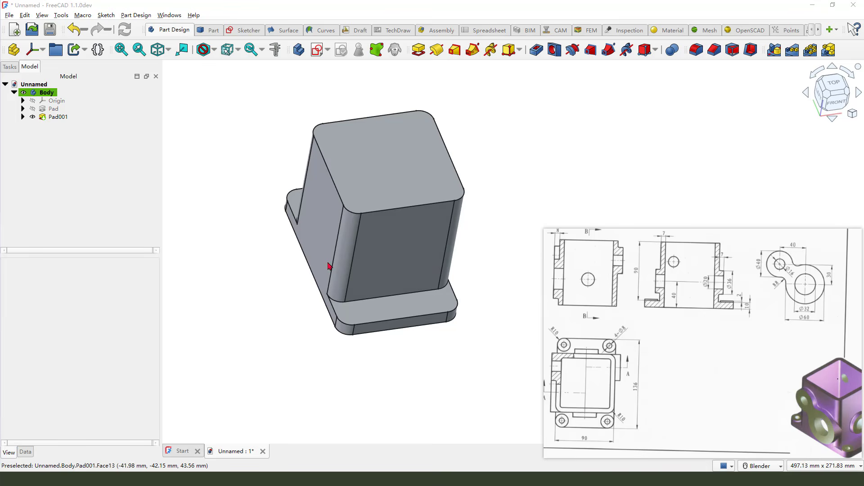
{"action": "mouse_move", "coordinate": [324, 216]}
{"action": "left_mouse_down"}
{"action": "mouse_move", "coordinate": [310, 259]}
{"action": "mouse_move", "coordinate": [319, 213]}
{"action": "left_mouse_up"}
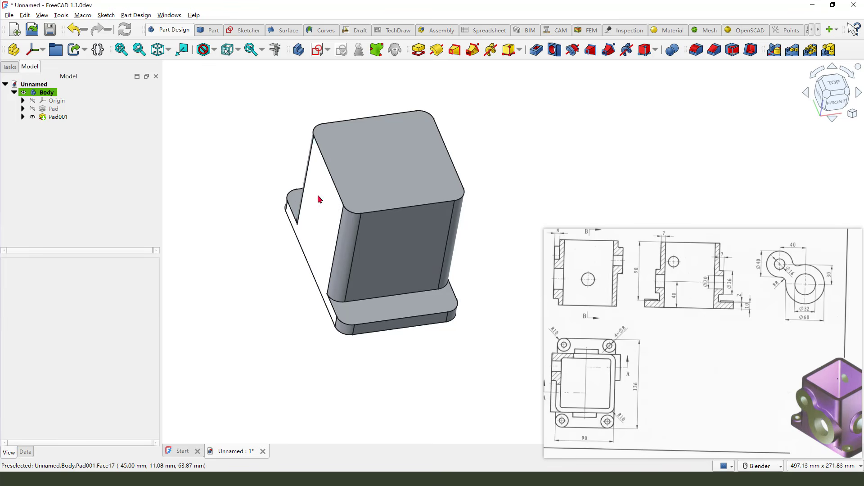
{"action": "left_click", "coordinate": [316, 237]}
{"action": "middle_click_drag", "start_coordinate": [317, 237], "coordinate": [311, 135]}
{"action": "left_click", "coordinate": [315, 51]}
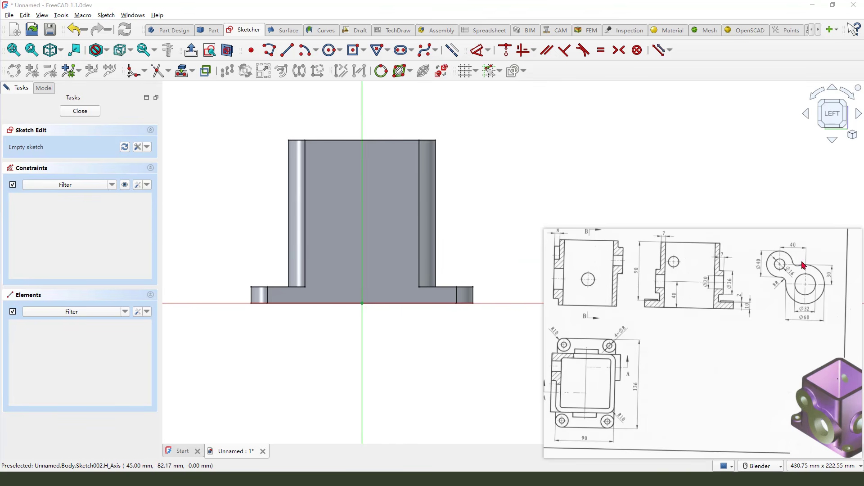
{"action": "mouse_move", "coordinate": [785, 234]}
{"action": "left_mouse_down"}
{"action": "mouse_move", "coordinate": [761, 275]}
{"action": "mouse_move", "coordinate": [801, 238]}
{"action": "left_mouse_up"}
{"action": "left_click_drag", "start_coordinate": [830, 209], "coordinate": [807, 231]}
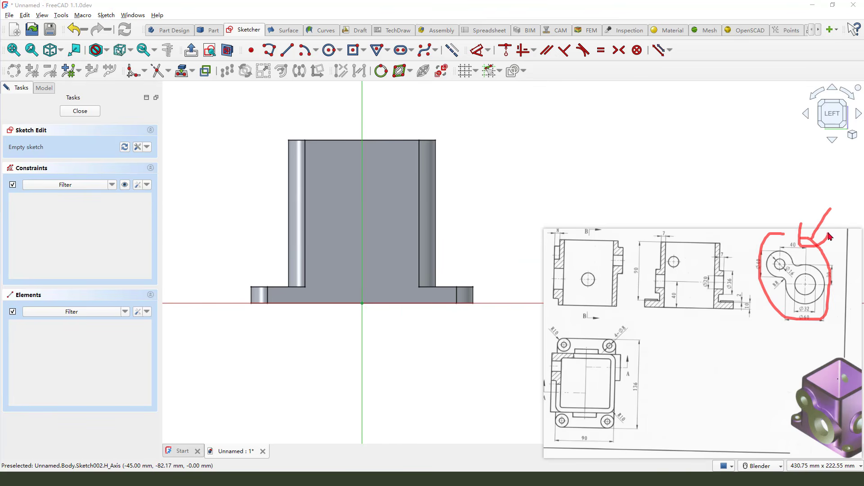
{"action": "key", "text": "Escape"}
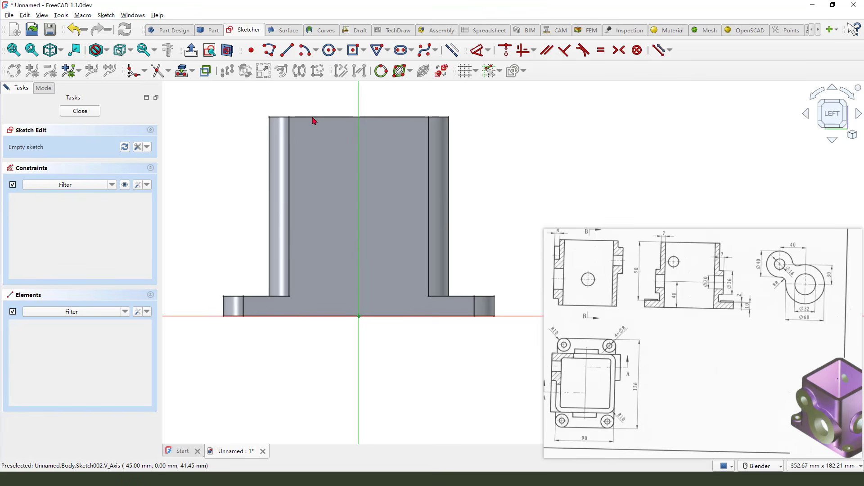
Sketch a small circle in the upper left of the side face and a larger circle at its lower right
{"action": "left_click", "coordinate": [329, 50]}
{"action": "left_click", "coordinate": [310, 191]}
{"action": "left_click", "coordinate": [322, 207]}
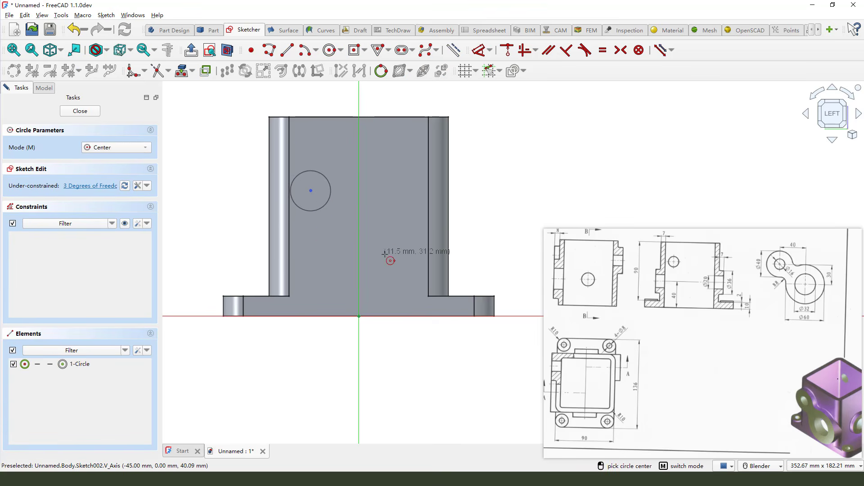
{"action": "left_click", "coordinate": [380, 244]}
{"action": "left_click", "coordinate": [399, 276]}
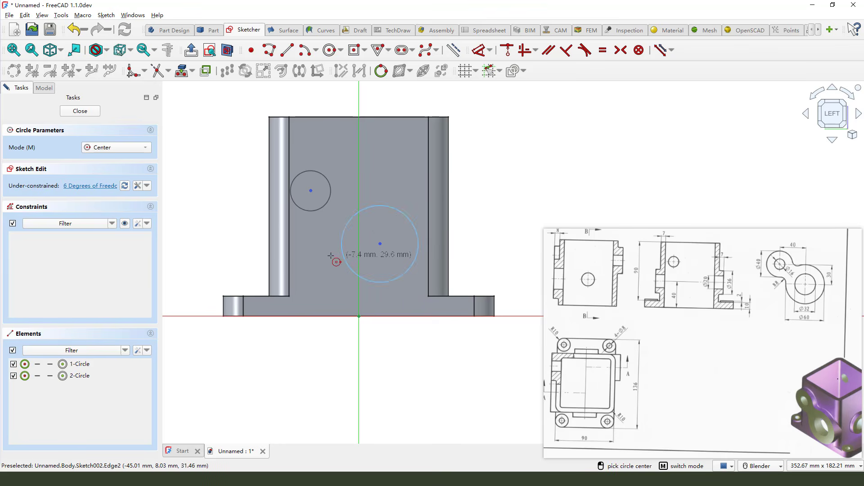
{"action": "scroll", "coordinate": [344, 209], "scroll_direction": "up", "scroll_amount": 1}
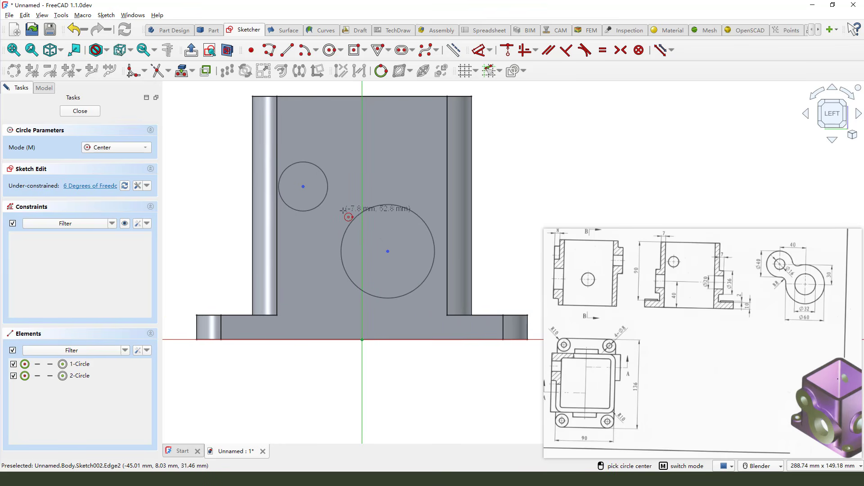
{"action": "right_click", "coordinate": [343, 141]}
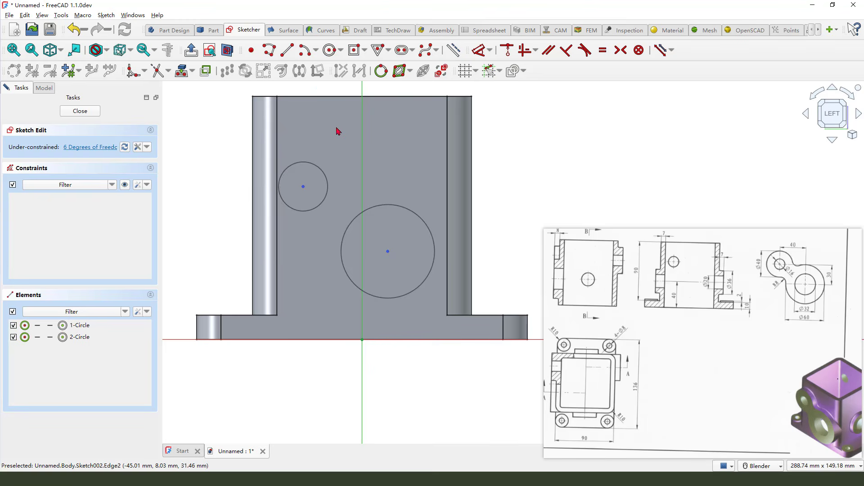
Connect the small and large circles with two three-point arcs, one along the lower-left side and one along the upper-right side
{"action": "left_click", "coordinate": [316, 50]}
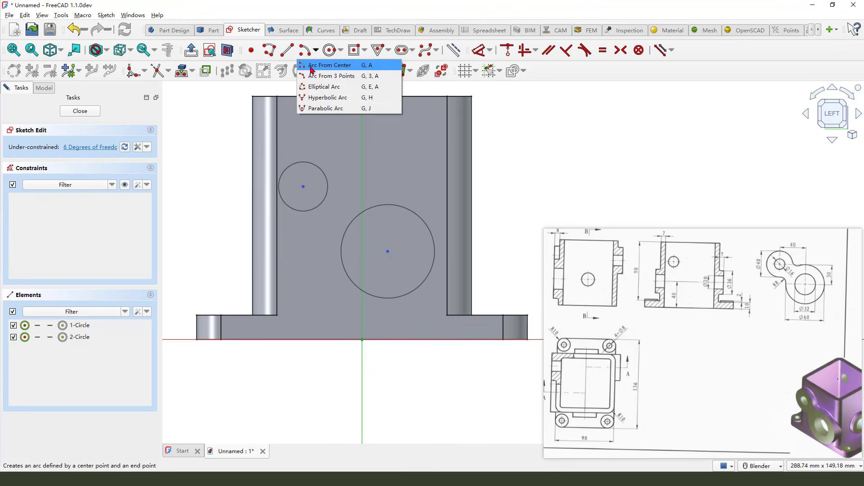
{"action": "left_click", "coordinate": [338, 77]}
{"action": "left_click", "coordinate": [301, 213]}
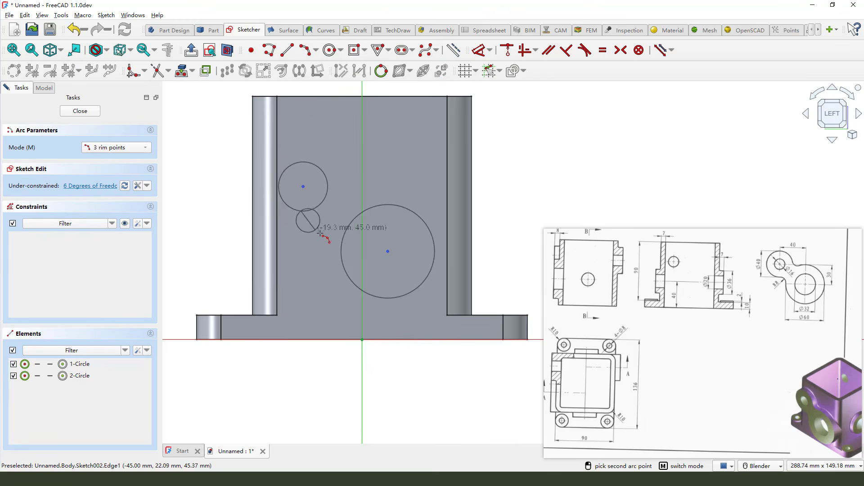
{"action": "left_click", "coordinate": [343, 257]}
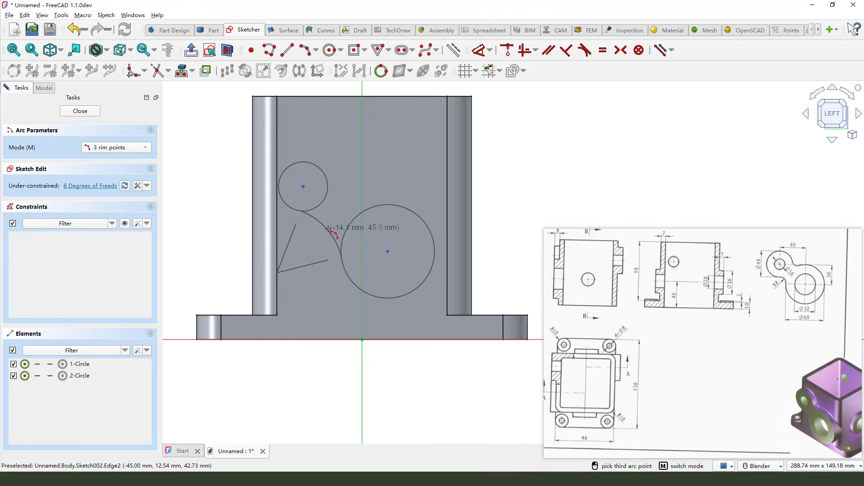
{"action": "left_click", "coordinate": [329, 234]}
{"action": "left_click", "coordinate": [321, 171]}
{"action": "left_click", "coordinate": [390, 204]}
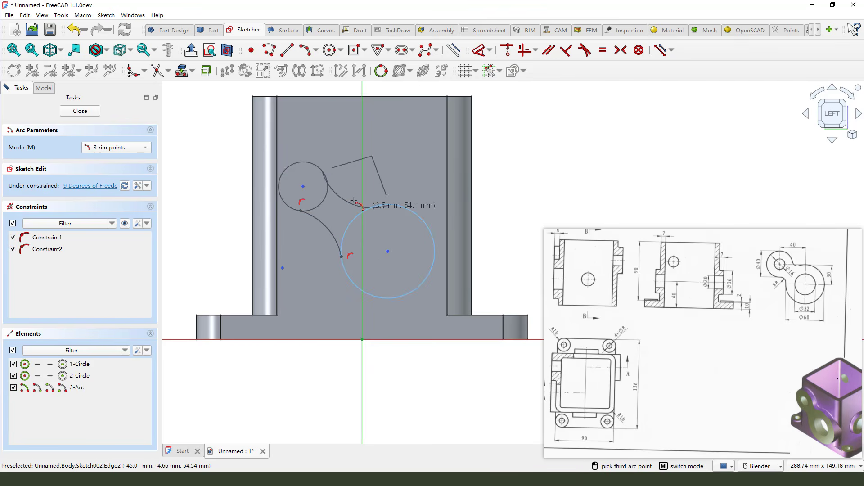
{"action": "left_click", "coordinate": [356, 201]}
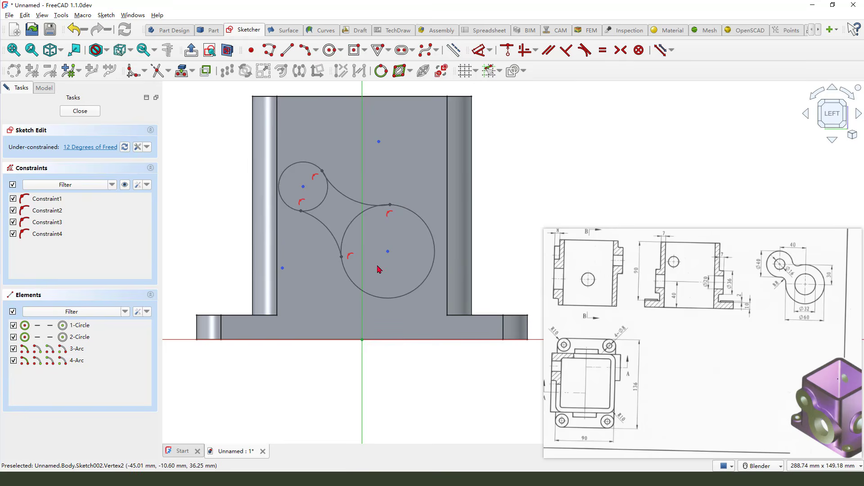
Constrain the upper connecting arc tangent to both the small circle and the large circle
{"action": "scroll", "coordinate": [384, 252], "scroll_direction": "up", "scroll_amount": 1}
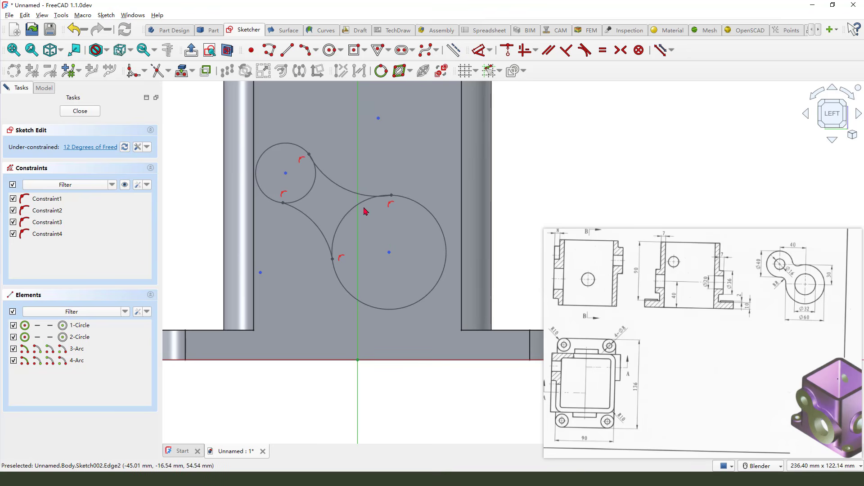
{"action": "left_click", "coordinate": [329, 177]}
{"action": "left_click", "coordinate": [300, 147]}
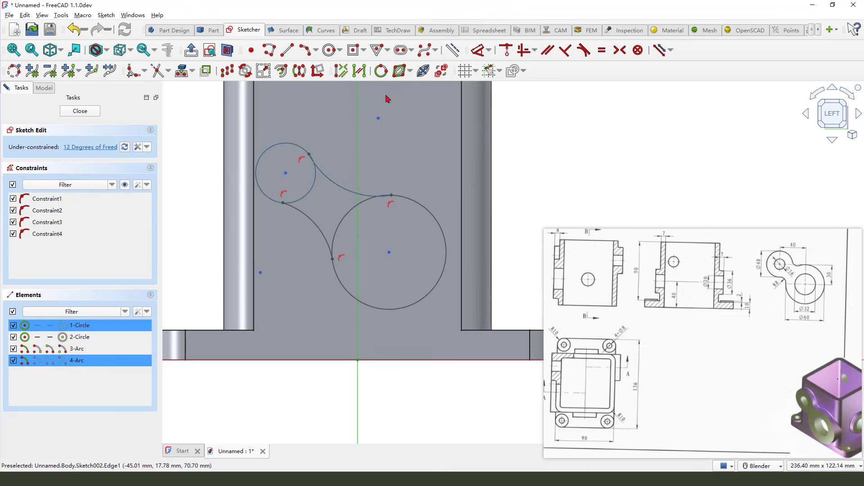
{"action": "left_click", "coordinate": [583, 50]}
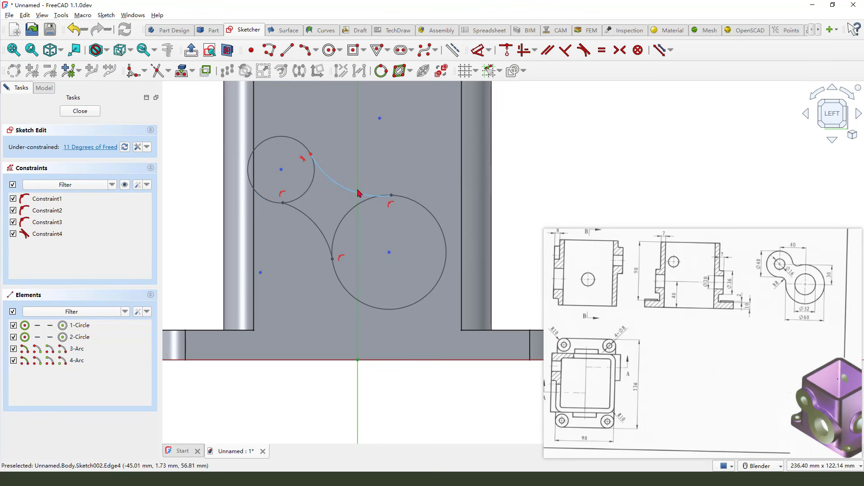
{"action": "left_click", "coordinate": [362, 194]}
{"action": "left_click", "coordinate": [402, 198]}
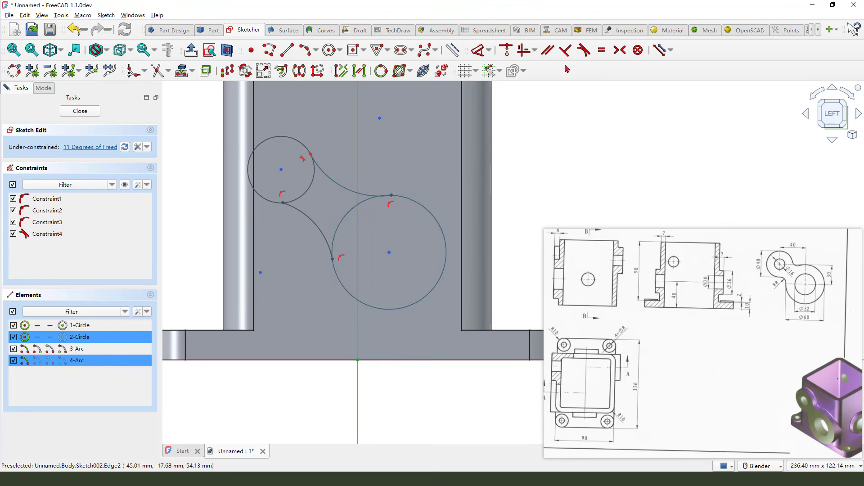
{"action": "left_click", "coordinate": [583, 50]}
Constrain the lower connecting arc tangent to both the large circle and the small circle
{"action": "left_click", "coordinate": [322, 237]}
{"action": "left_click", "coordinate": [334, 243]}
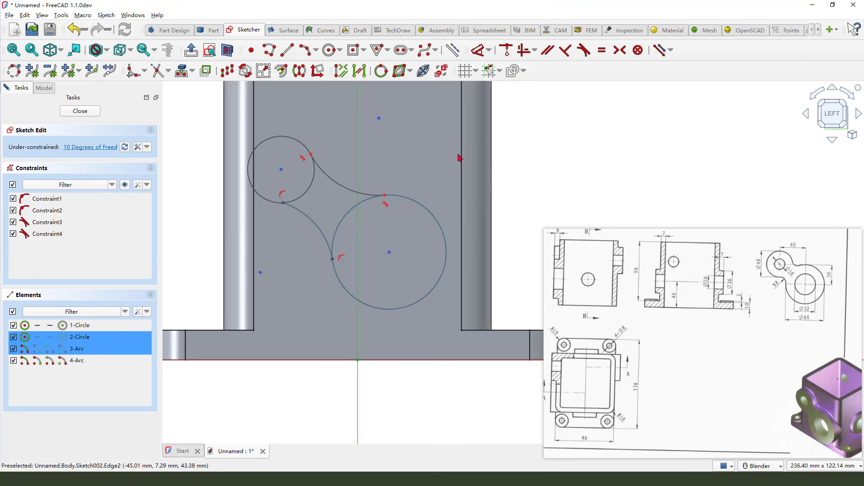
{"action": "left_click", "coordinate": [584, 50]}
{"action": "left_click", "coordinate": [301, 214]}
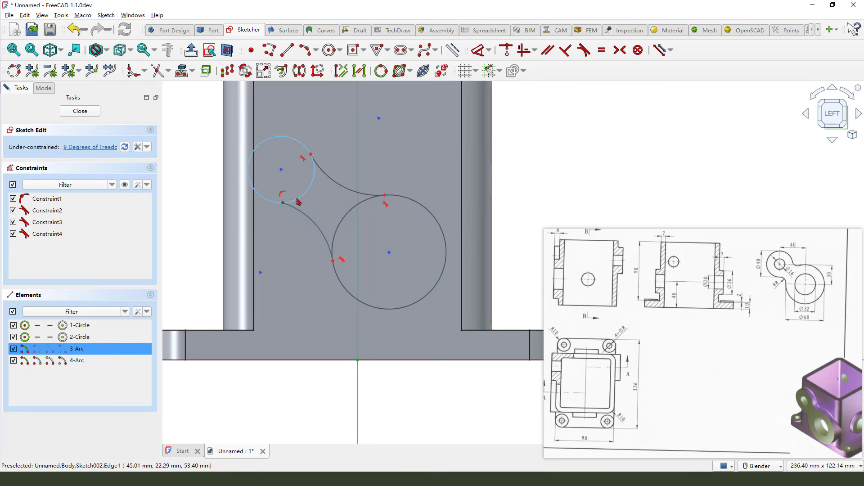
{"action": "left_click", "coordinate": [309, 189]}
{"action": "left_click", "coordinate": [583, 50]}
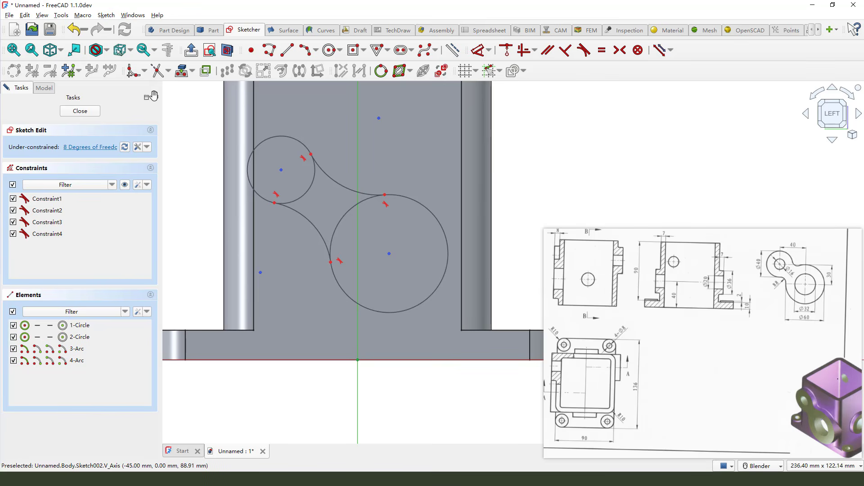
Trim the inner portions of both circles between the connecting arcs to leave one closed outline
{"action": "left_click", "coordinate": [157, 70]}
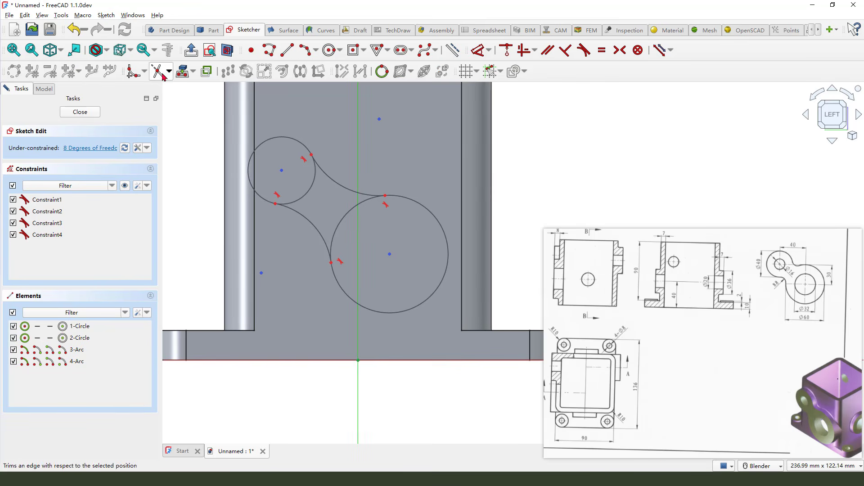
{"action": "left_click", "coordinate": [335, 234]}
{"action": "left_click", "coordinate": [309, 189]}
{"action": "scroll", "coordinate": [294, 233], "scroll_direction": "down", "scroll_amount": 2}
{"action": "right_click", "coordinate": [472, 183]}
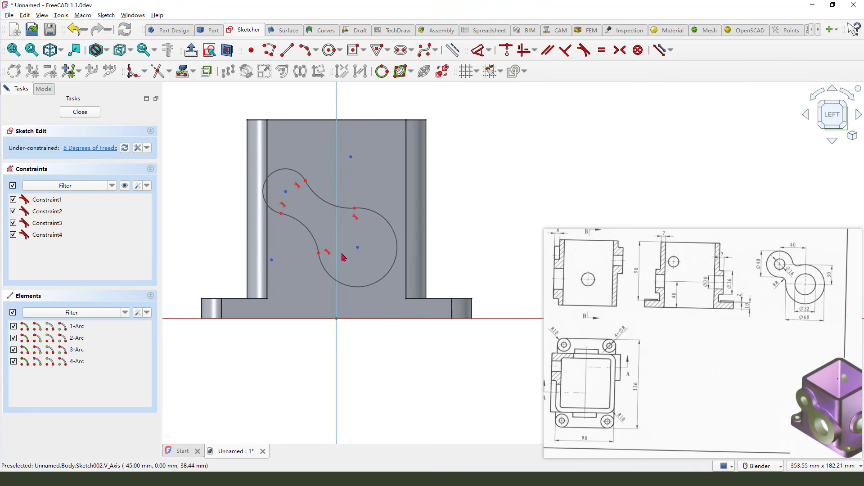
Dimension the horizontal distance between the centers of the small and large end arcs as 40 mm
{"action": "left_click", "coordinate": [478, 50]}
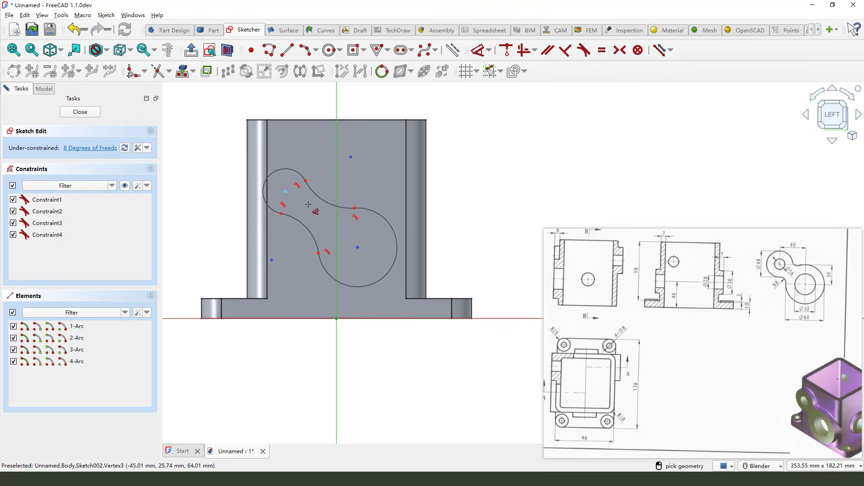
{"action": "left_click", "coordinate": [285, 191]}
{"action": "left_click", "coordinate": [357, 247]}
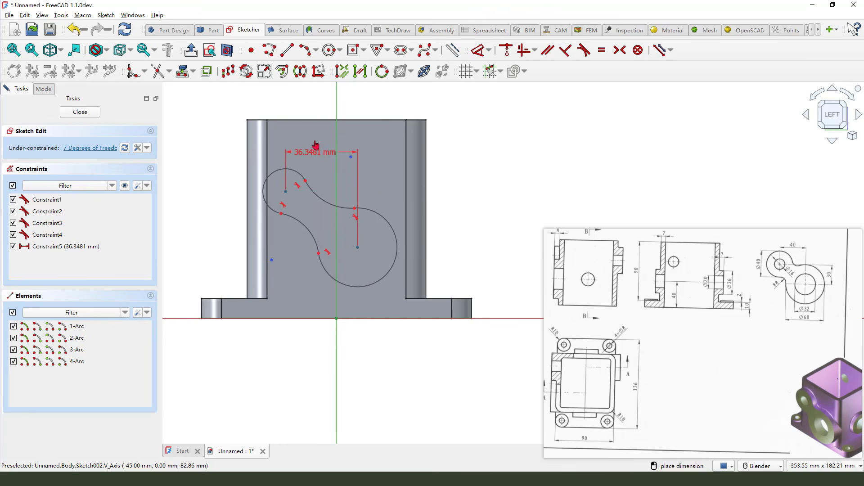
{"action": "left_click", "coordinate": [324, 151]}
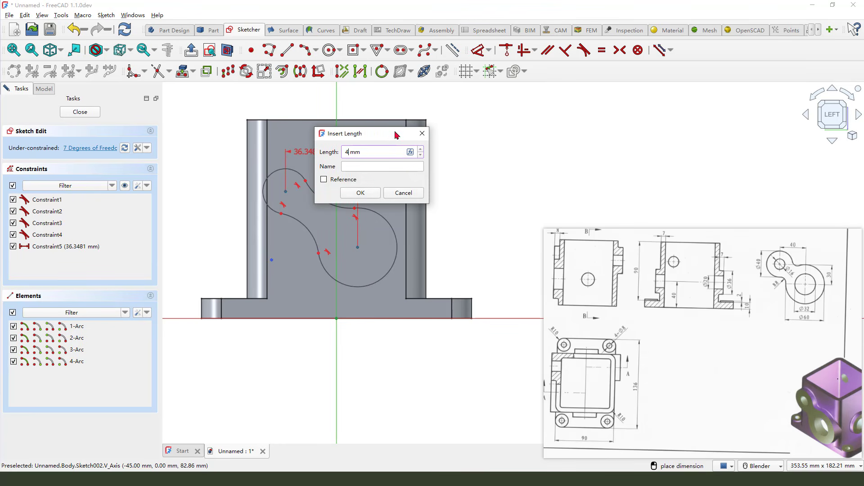
{"action": "type", "text": "40"}
{"action": "key", "text": "Return"}
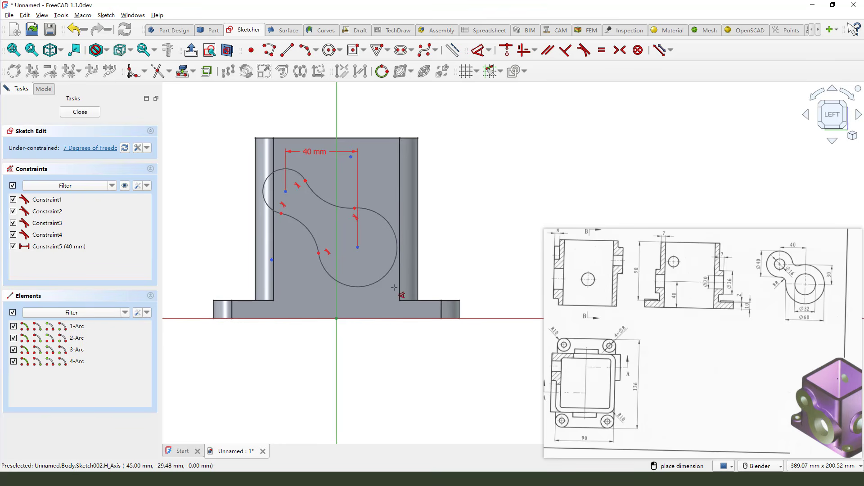
Dimension the large end arc of the boss profile with a radius of 30 mm
{"action": "left_click", "coordinate": [395, 239]}
{"action": "left_click", "coordinate": [450, 220]}
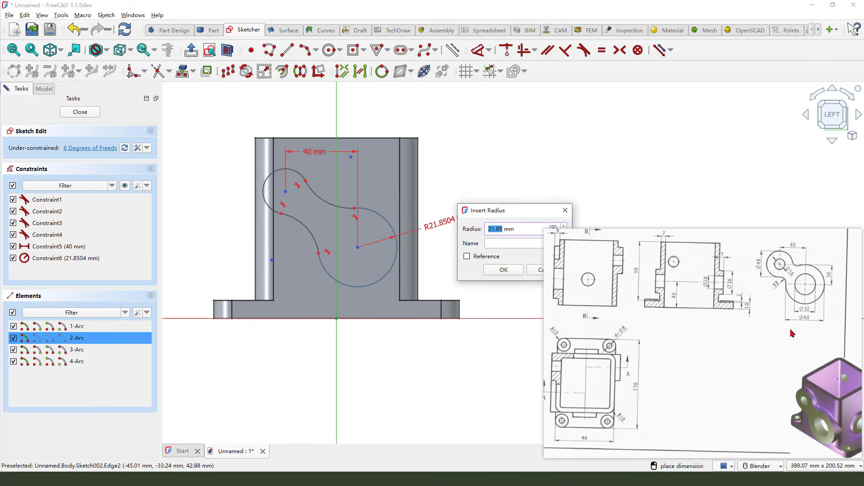
{"action": "left_click", "coordinate": [810, 318]}
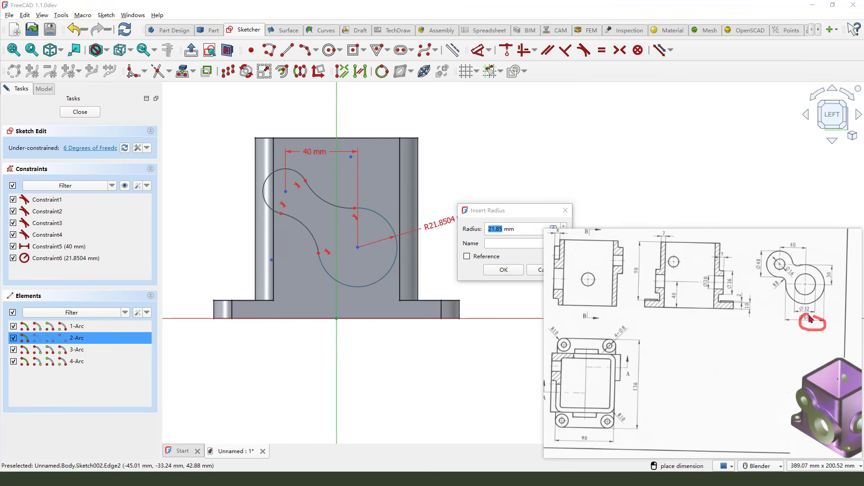
{"action": "key", "text": "Escape"}
{"action": "type", "text": "0"}
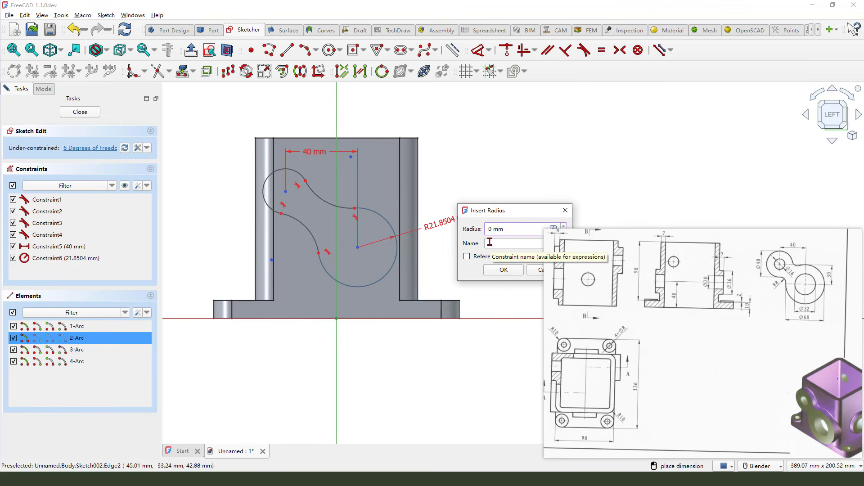
{"action": "type", "text": "0"}
{"action": "key", "text": "Return"}
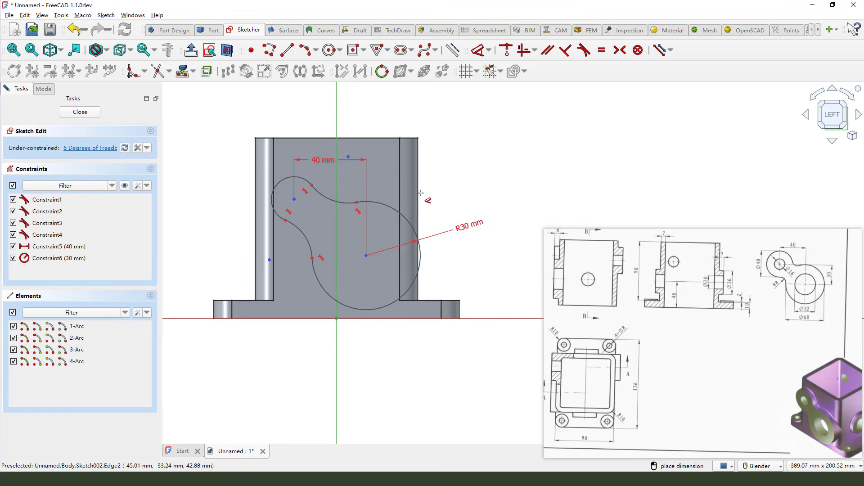
Dimension the small end arc of the boss profile with a radius of 20 mm
{"action": "left_click", "coordinate": [285, 183]}
{"action": "left_click", "coordinate": [218, 181]}
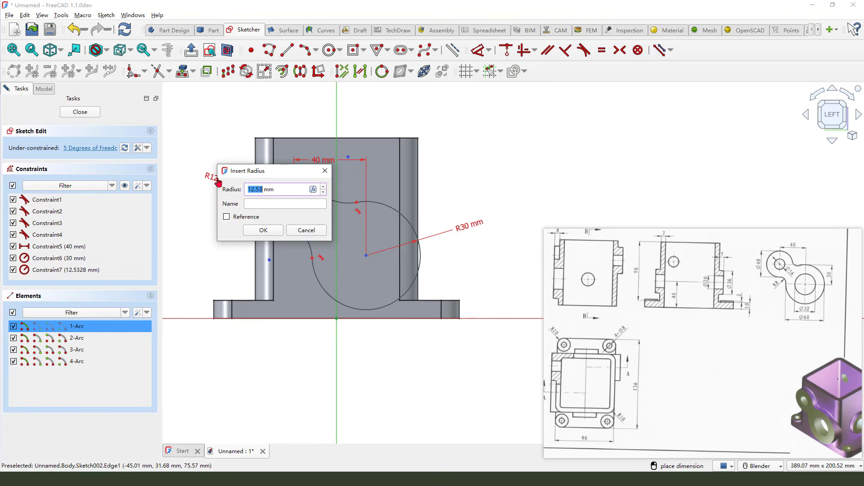
{"action": "type", "text": "20"}
{"action": "key", "text": "Return"}
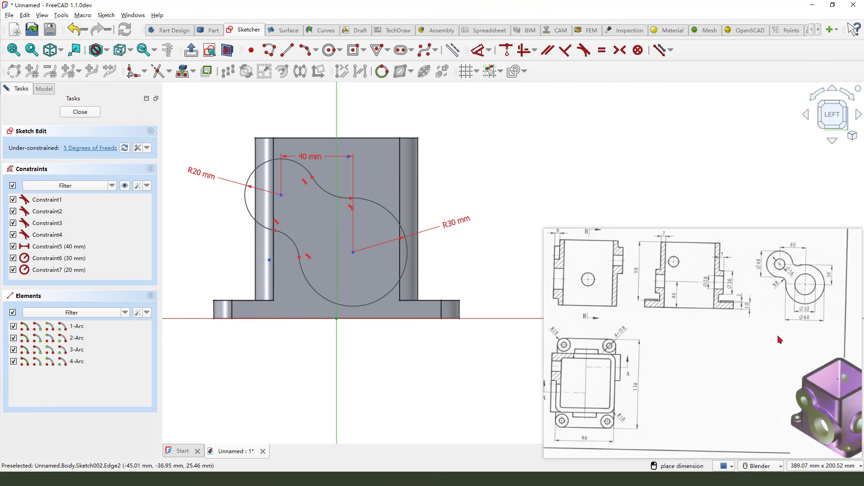
Dimension the vertical distance between the centers of the two end arcs as 30 mm
{"action": "left_click", "coordinate": [281, 194]}
{"action": "left_click", "coordinate": [353, 252]}
{"action": "left_click", "coordinate": [506, 227]}
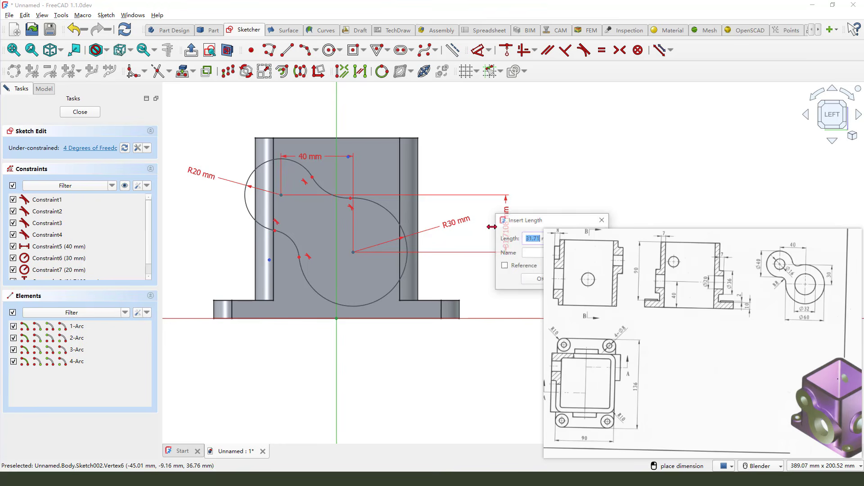
{"action": "type", "text": "30"}
{"action": "key", "text": "Return"}
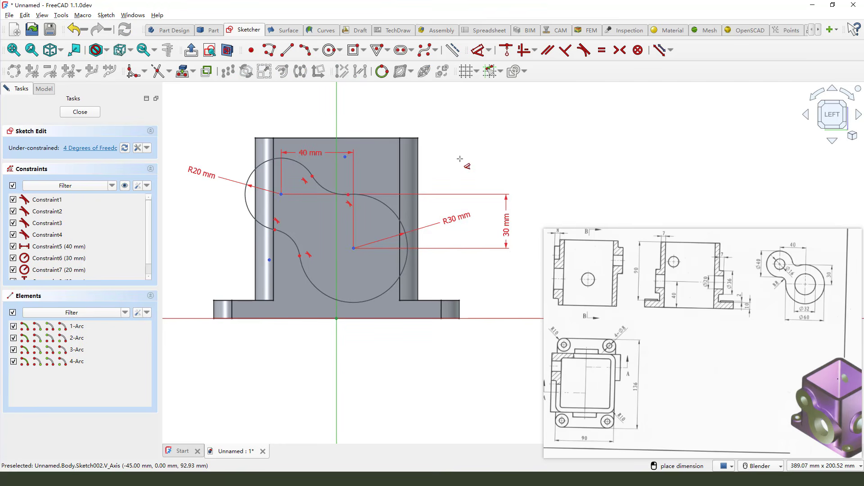
Dimension the upper connecting arc with a radius of 8 mm
{"action": "left_click", "coordinate": [321, 193]}
{"action": "left_click", "coordinate": [415, 120]}
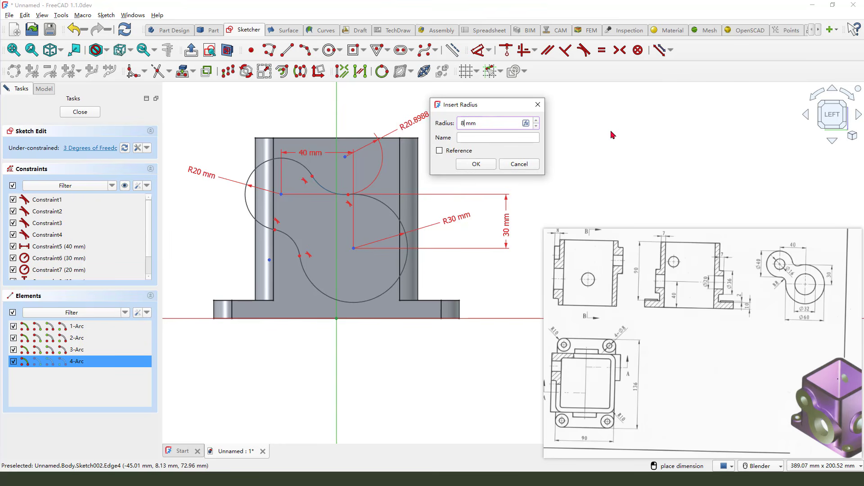
{"action": "key", "text": "Return"}
{"action": "key", "text": "Escape"}
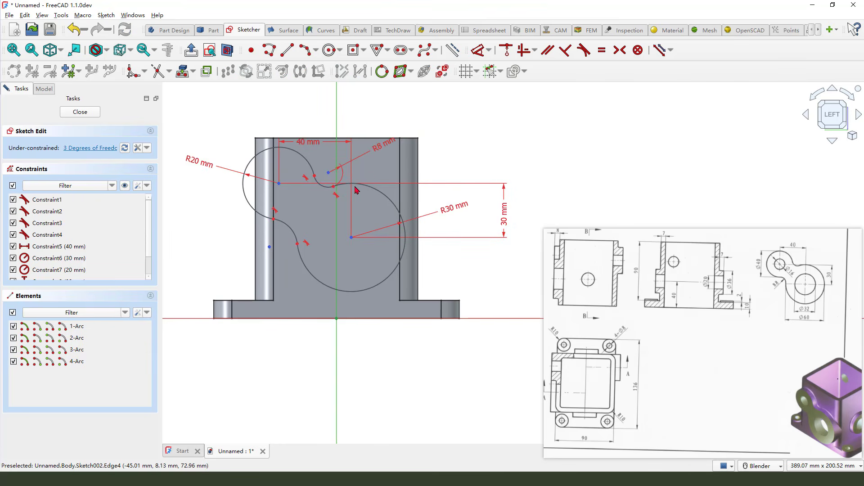
Constrain the upper and lower connecting arcs to equal radii
{"action": "left_click", "coordinate": [327, 194]}
{"action": "left_click", "coordinate": [288, 227]}
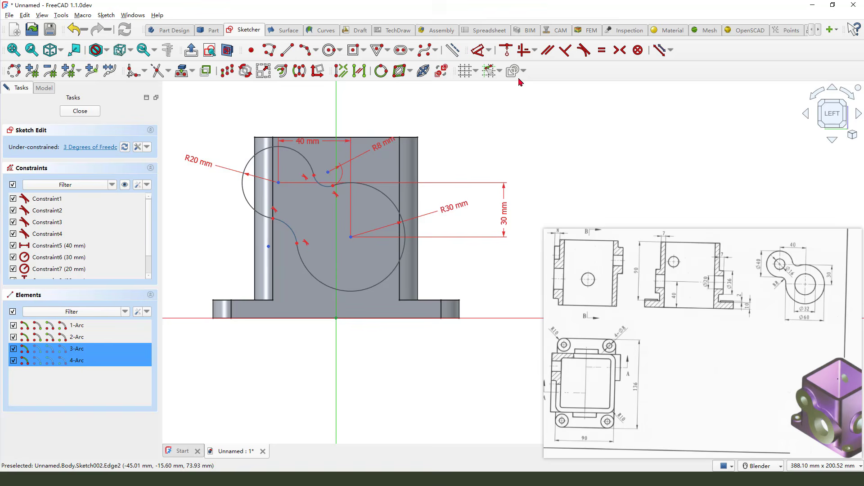
{"action": "left_click", "coordinate": [601, 51]}
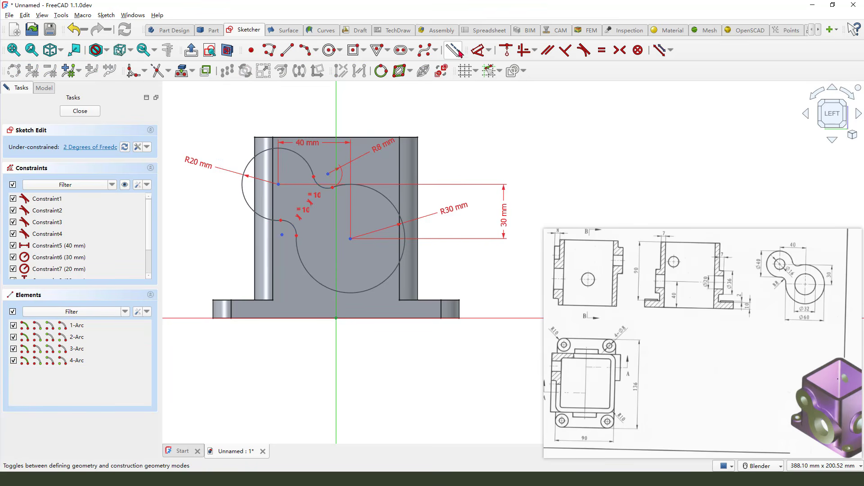
Project the base plate's top edge as external geometry and constrain the large end arc tangent to it
{"action": "left_click", "coordinate": [182, 71]}
{"action": "left_click", "coordinate": [433, 300]}
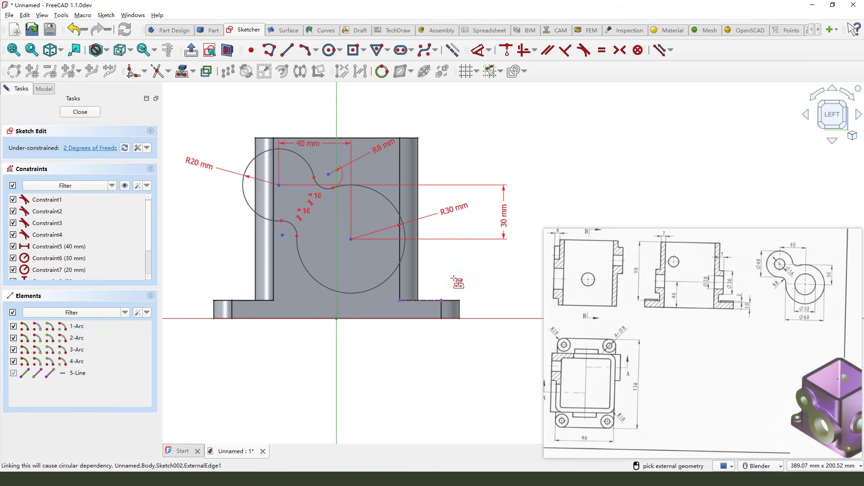
{"action": "right_click", "coordinate": [454, 278]}
{"action": "left_click", "coordinate": [371, 291]}
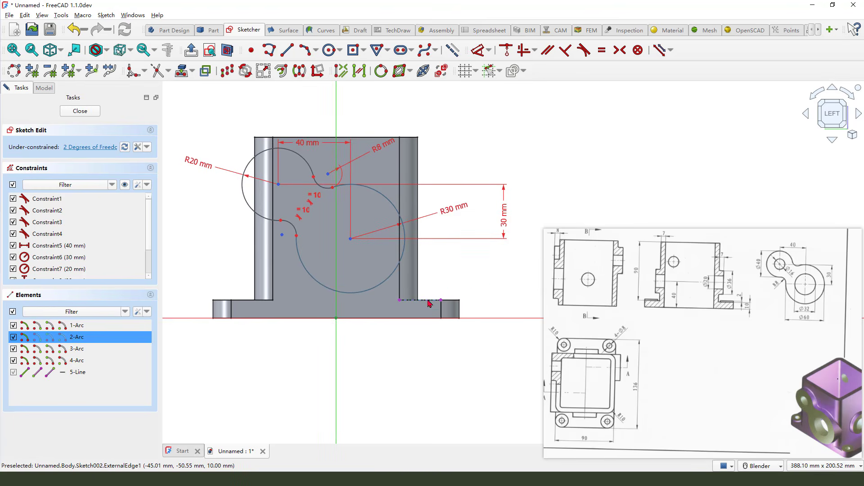
{"action": "left_click", "coordinate": [428, 304]}
{"action": "left_click", "coordinate": [584, 50]}
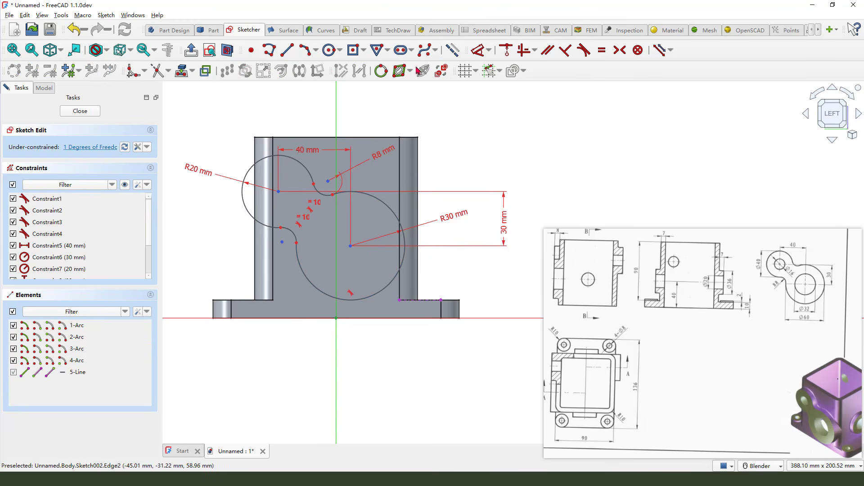
Project the two outer vertical edges of the box body into the sketch as external geometry
{"action": "left_click", "coordinate": [189, 78]}
{"action": "left_click", "coordinate": [419, 173]}
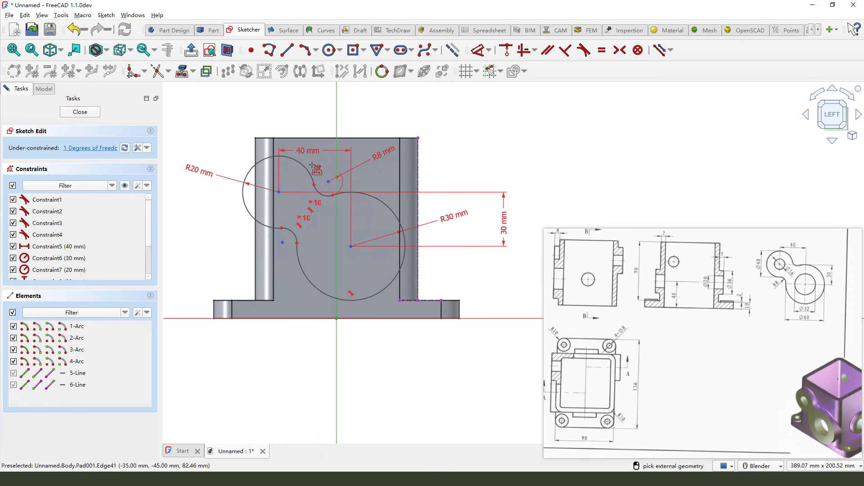
{"action": "left_click", "coordinate": [256, 153]}
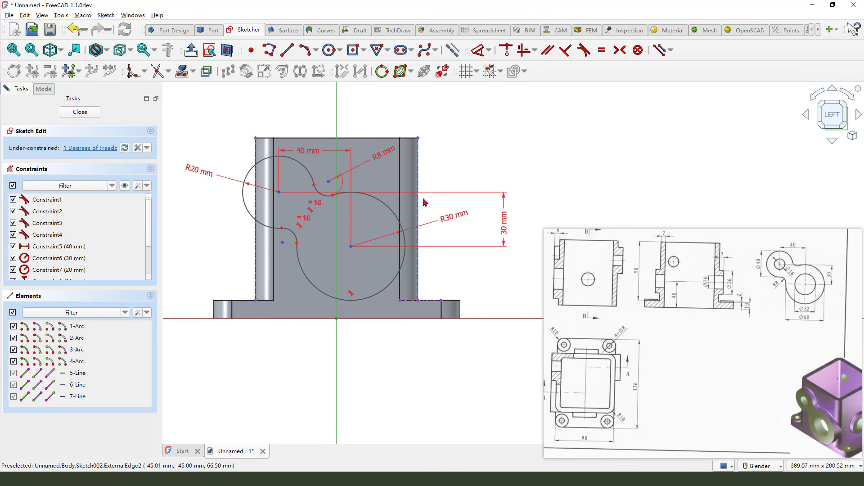
Constrain the large end arc tangent to the box body's projected right vertical edge and finish the boss sketch
{"action": "left_click", "coordinate": [396, 218]}
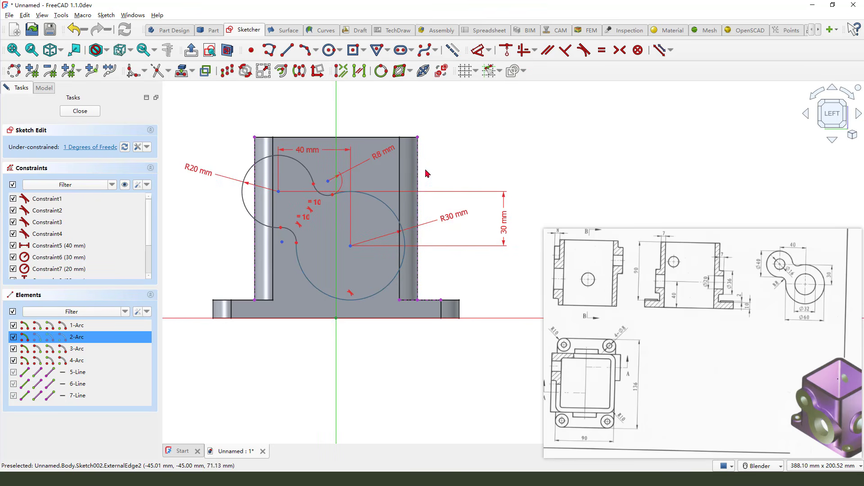
{"action": "left_click", "coordinate": [422, 171]}
{"action": "left_click", "coordinate": [584, 49]}
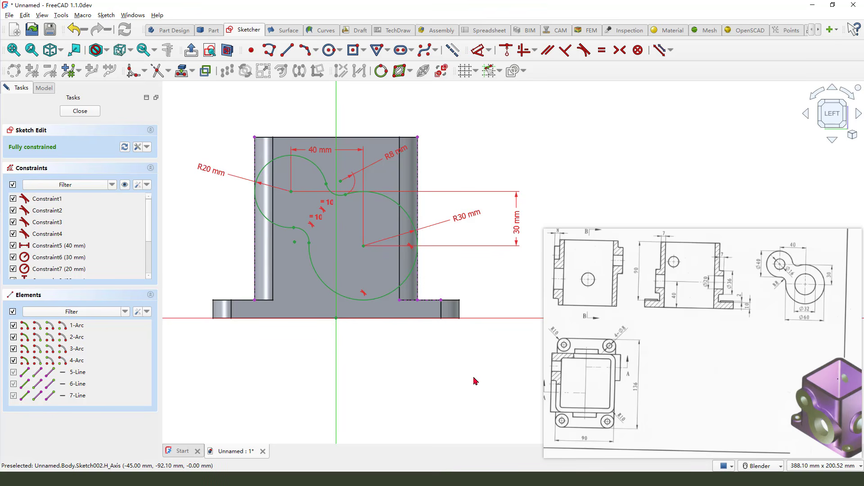
{"action": "left_click", "coordinate": [80, 111]}
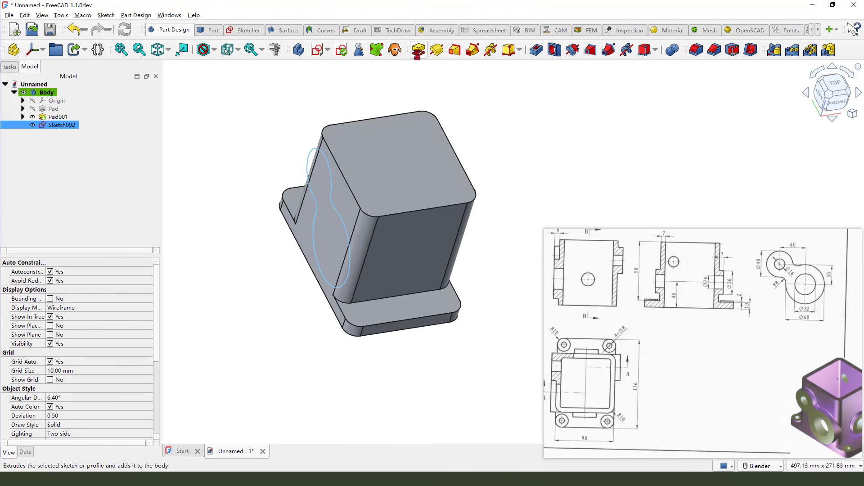
Pad the two-lobed boss profile two-sided, 8 mm outward on side 1 and 98 mm through the box body on side 2
{"action": "left_click", "coordinate": [417, 50]}
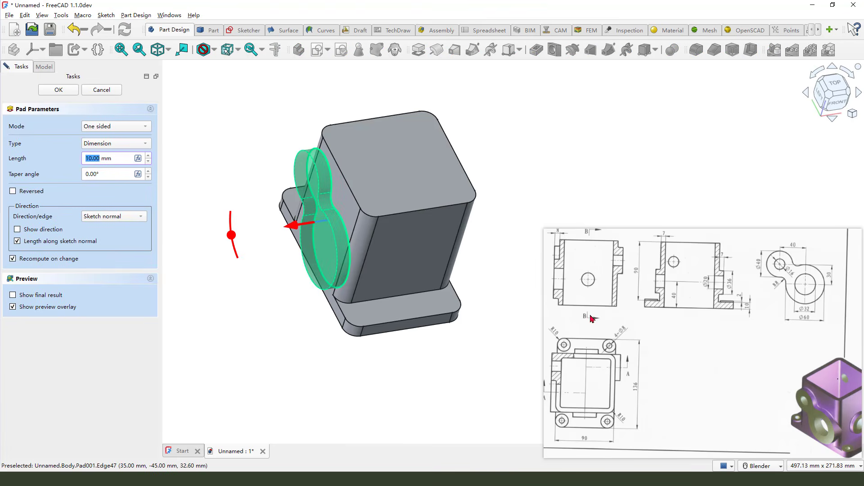
{"action": "left_click", "coordinate": [118, 127]}
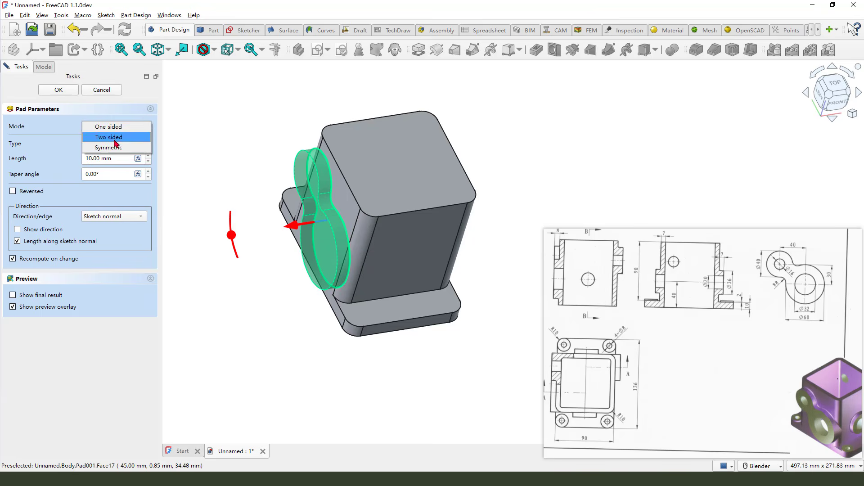
{"action": "left_click", "coordinate": [112, 137]}
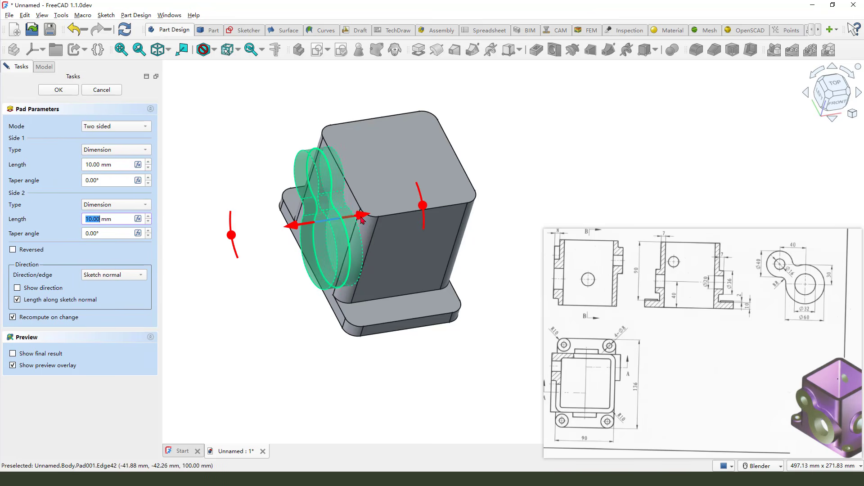
{"action": "left_click_drag", "start_coordinate": [362, 219], "coordinate": [393, 221]}
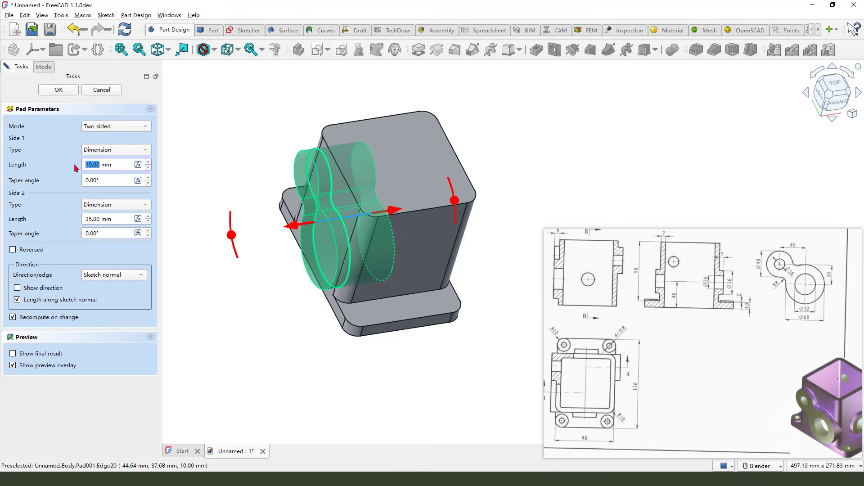
{"action": "middle_click_drag", "start_coordinate": [277, 154], "coordinate": [369, 219]}
{"action": "left_click_drag", "start_coordinate": [369, 219], "coordinate": [446, 214]}
{"action": "middle_click_drag", "start_coordinate": [473, 253], "coordinate": [450, 259]}
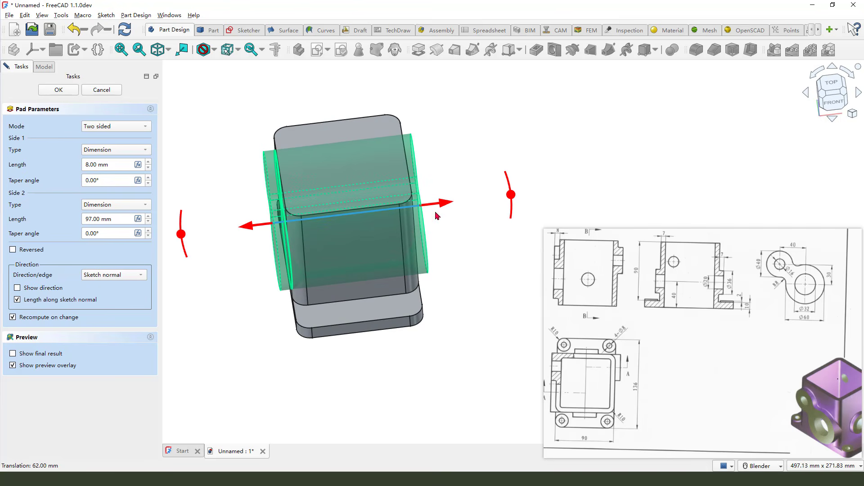
{"action": "left_click_drag", "start_coordinate": [445, 203], "coordinate": [438, 203]}
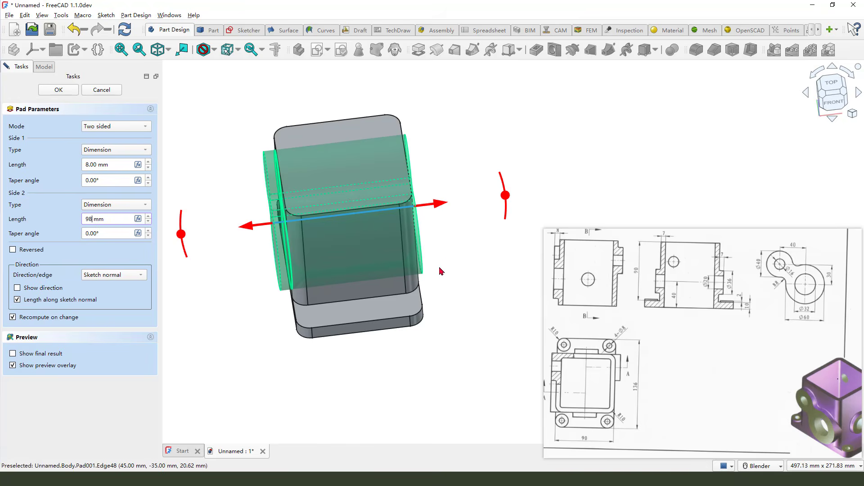
{"action": "middle_click_drag", "start_coordinate": [463, 276], "coordinate": [540, 279]}
{"action": "left_click", "coordinate": [59, 90]}
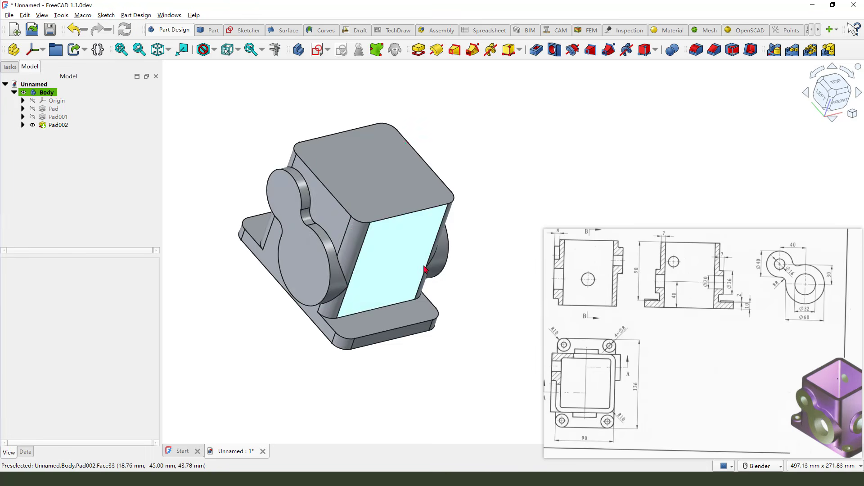
{"action": "middle_click_drag", "start_coordinate": [387, 279], "coordinate": [395, 306]}
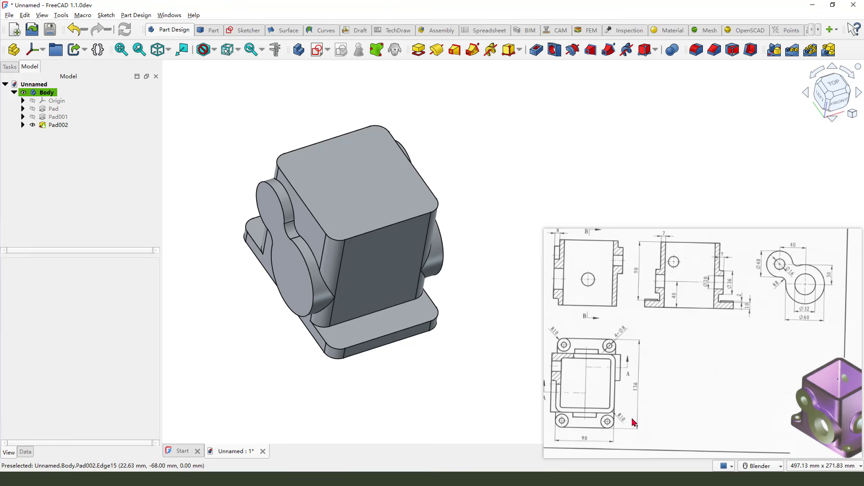
{"action": "left_click", "coordinate": [689, 275]}
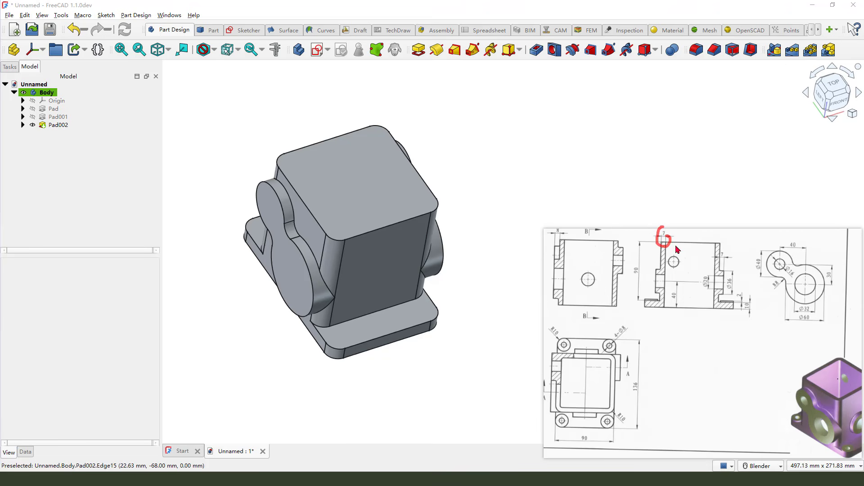
{"action": "key", "text": "Escape"}
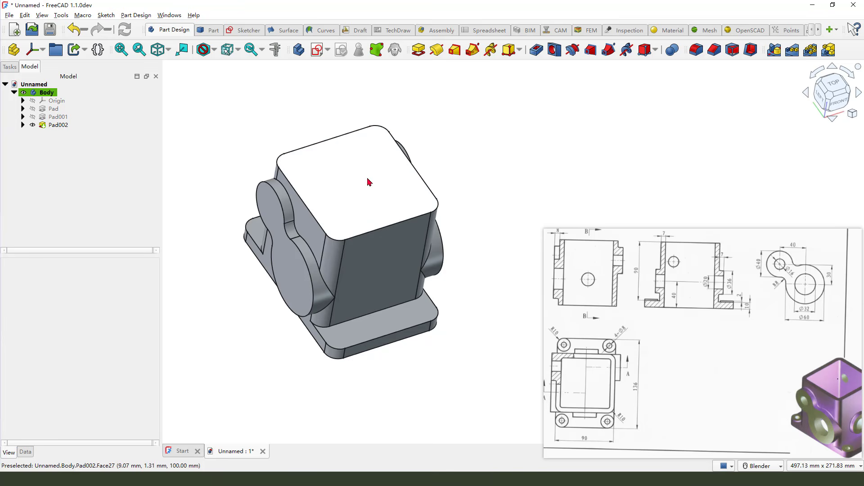
Start a sketch on the box body's top face and draw a rounded rectangle centred on the origin, with corner radii of about 11.6 mm
{"action": "left_click", "coordinate": [340, 182]}
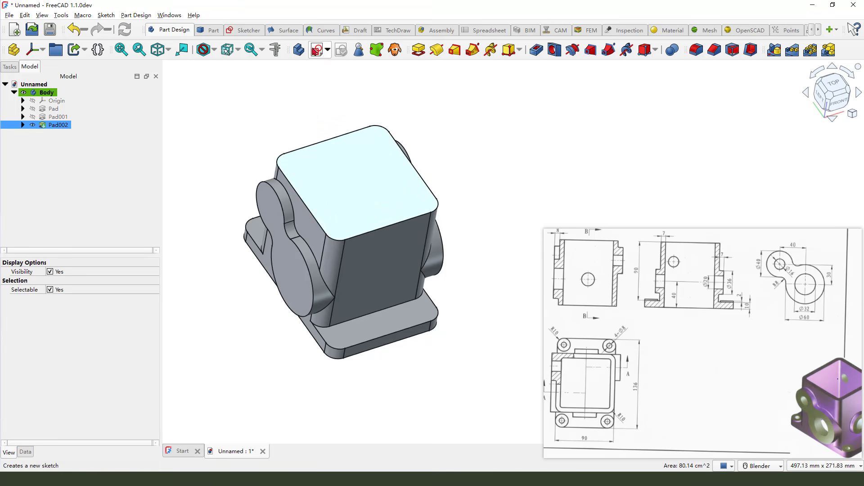
{"action": "left_click", "coordinate": [318, 49]}
{"action": "scroll", "coordinate": [399, 155], "scroll_direction": "up", "scroll_amount": 1}
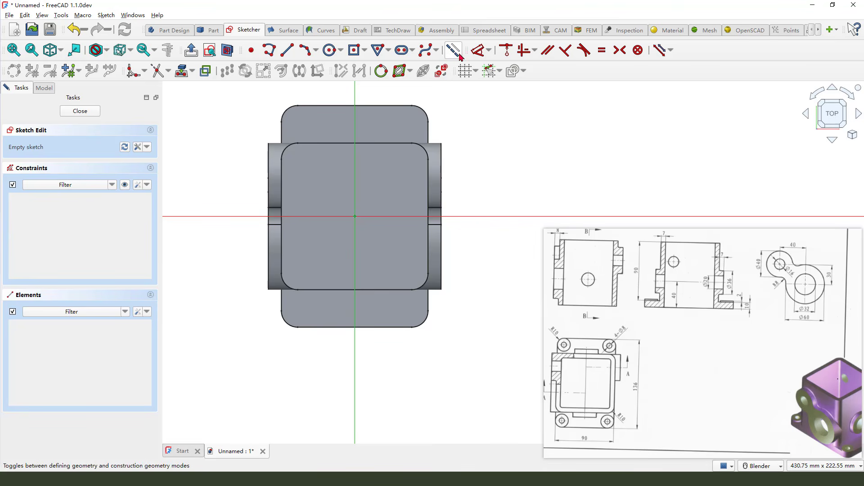
{"action": "left_click", "coordinate": [354, 53]}
{"action": "left_click", "coordinate": [355, 217]}
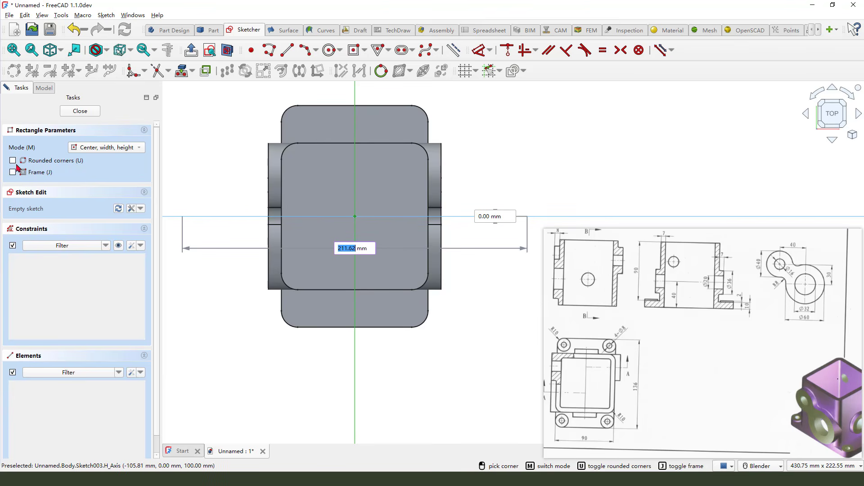
{"action": "left_click", "coordinate": [410, 277]}
{"action": "left_click", "coordinate": [405, 270]}
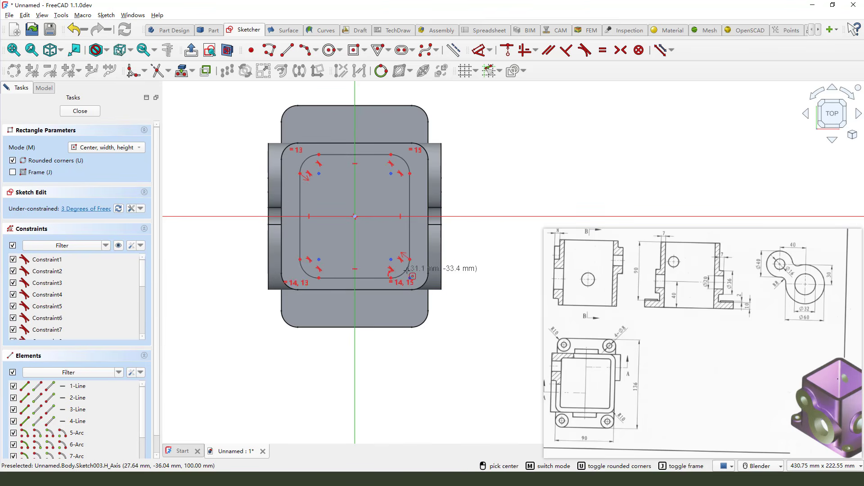
{"action": "right_click", "coordinate": [470, 201]}
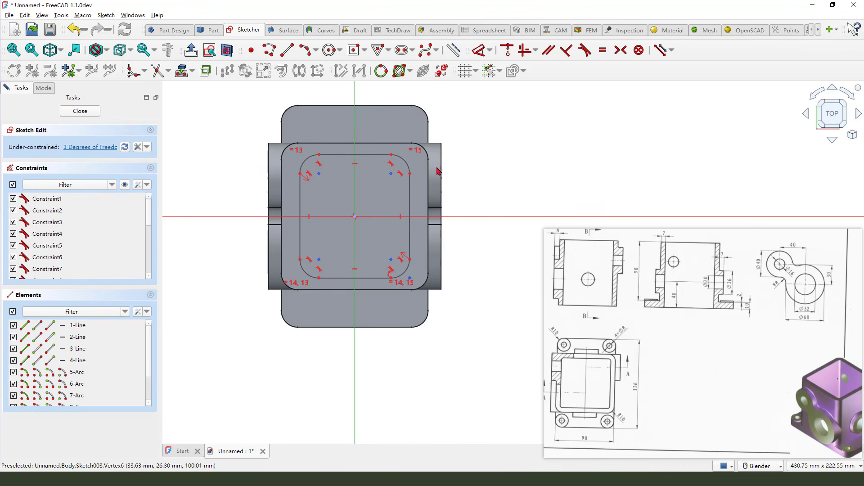
Project the box body's upper and left outer edges into the sketch as external geometry
{"action": "scroll", "coordinate": [437, 171], "scroll_direction": "up", "scroll_amount": 1}
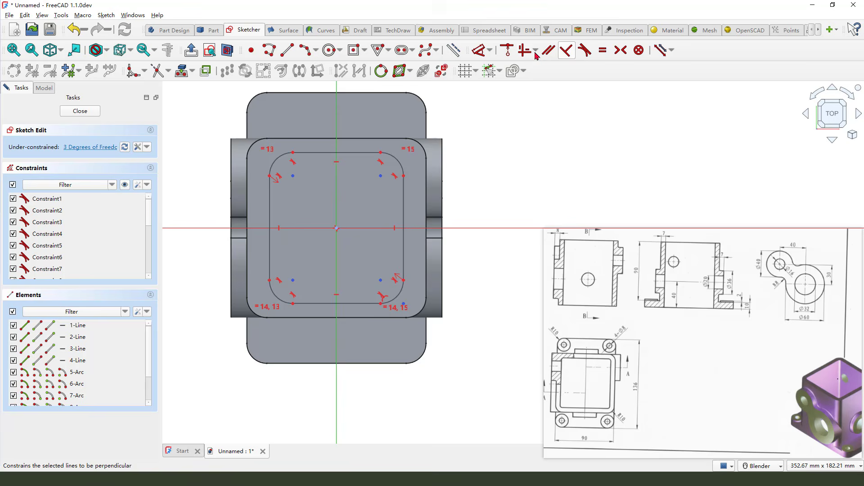
{"action": "left_click", "coordinate": [181, 71]}
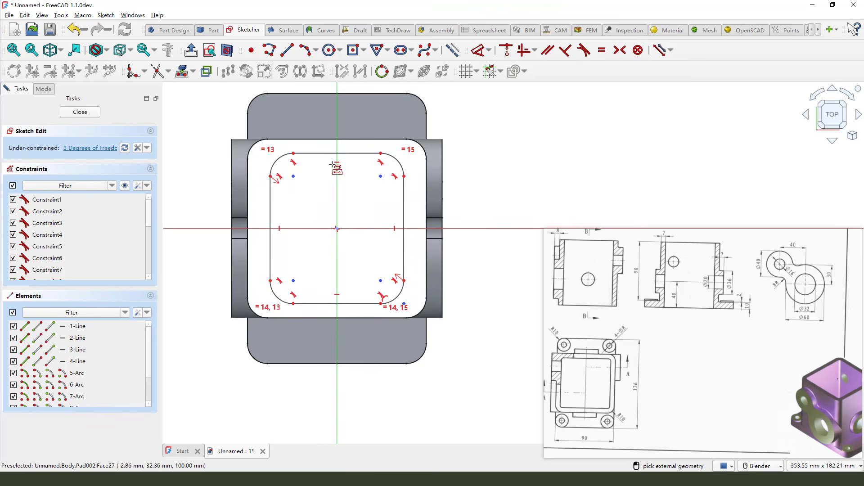
{"action": "left_click", "coordinate": [328, 139]}
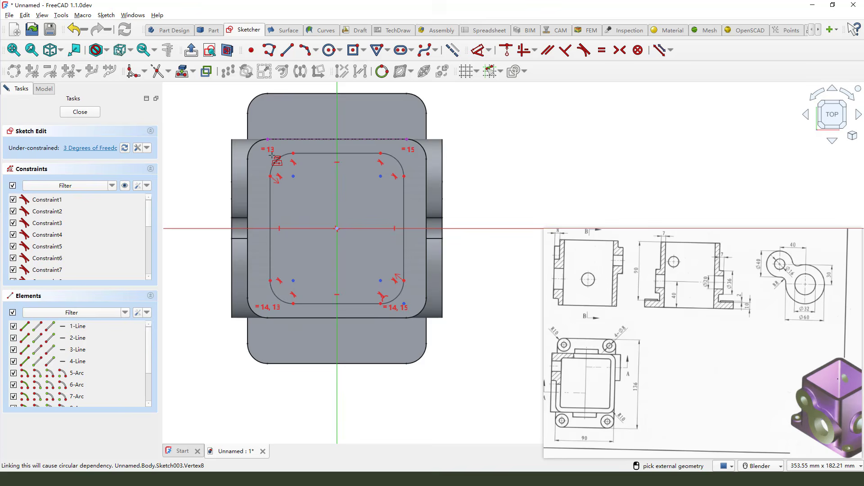
{"action": "left_click", "coordinate": [248, 180]}
{"action": "right_click", "coordinate": [521, 139]}
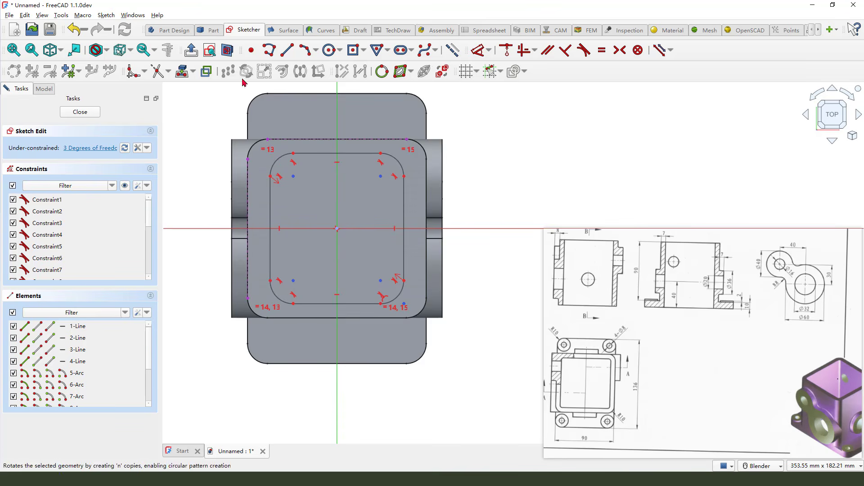
Dimension the distance between the rectangle's upper side and the box's projected upper edge as 7 mm
{"action": "left_click", "coordinate": [478, 50]}
{"action": "left_click", "coordinate": [355, 153]}
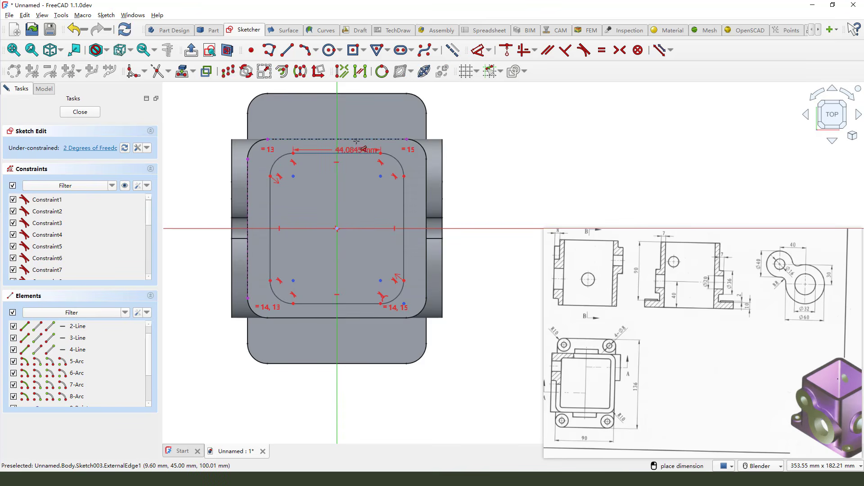
{"action": "left_click", "coordinate": [356, 140]}
{"action": "left_click", "coordinate": [464, 153]}
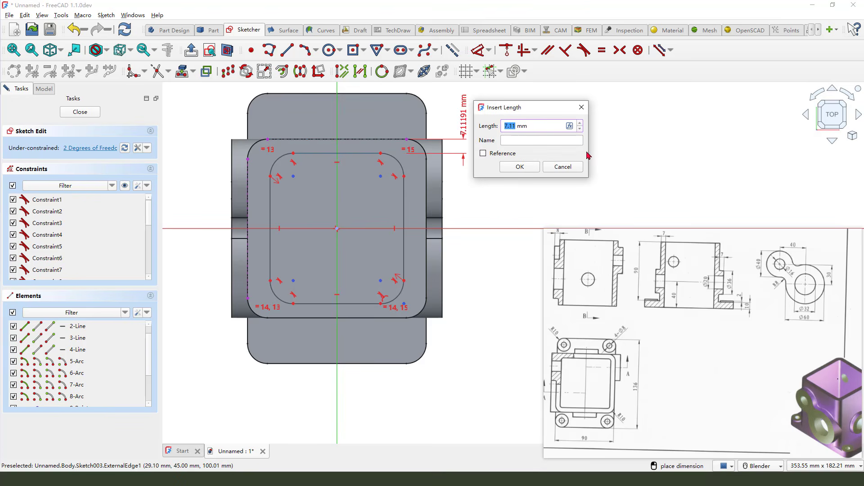
{"action": "type", "text": "7"}
{"action": "key", "text": "Return"}
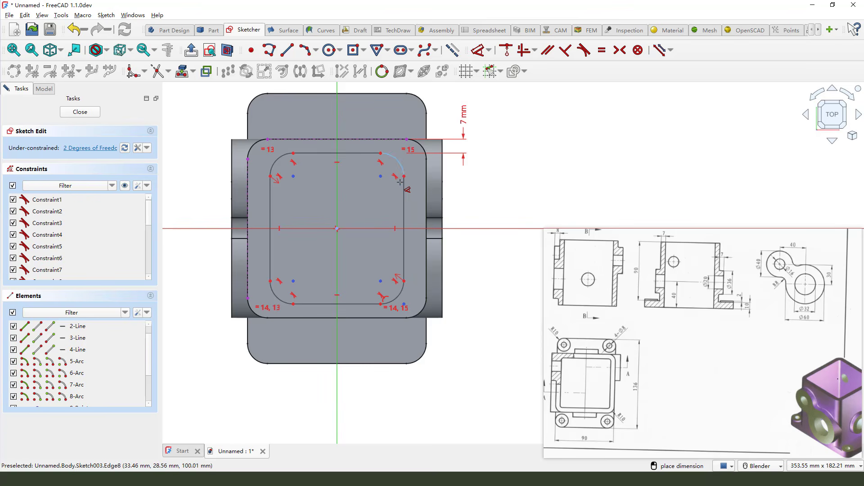
Dimension the rounded rectangle's lower-right corner arc with a radius of 3 mm
{"action": "left_click", "coordinate": [396, 293]}
{"action": "left_click", "coordinate": [472, 342]}
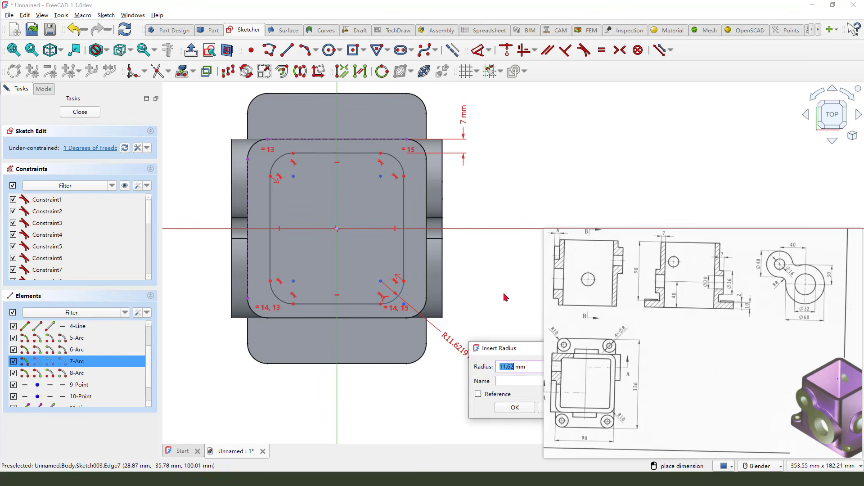
{"action": "key", "text": "Return"}
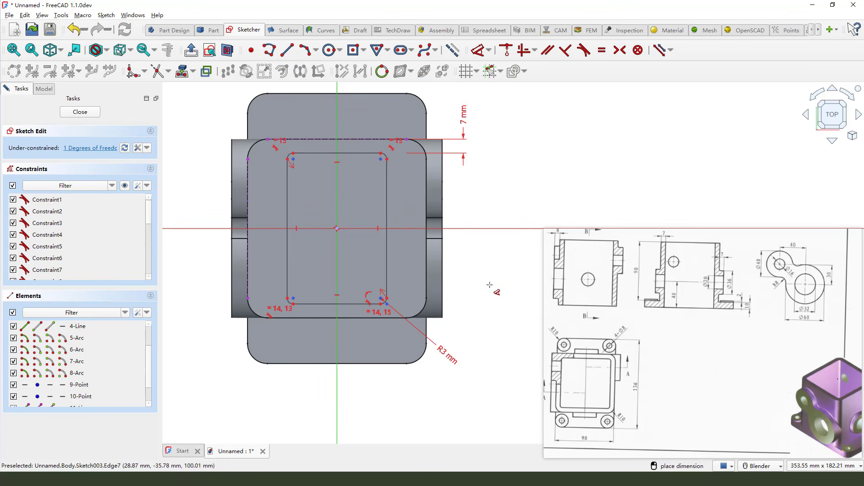
{"action": "key", "text": "Escape"}
Constrain the rectangle's right and upper sides to equal length and finish the sketch
{"action": "left_click", "coordinate": [387, 194]}
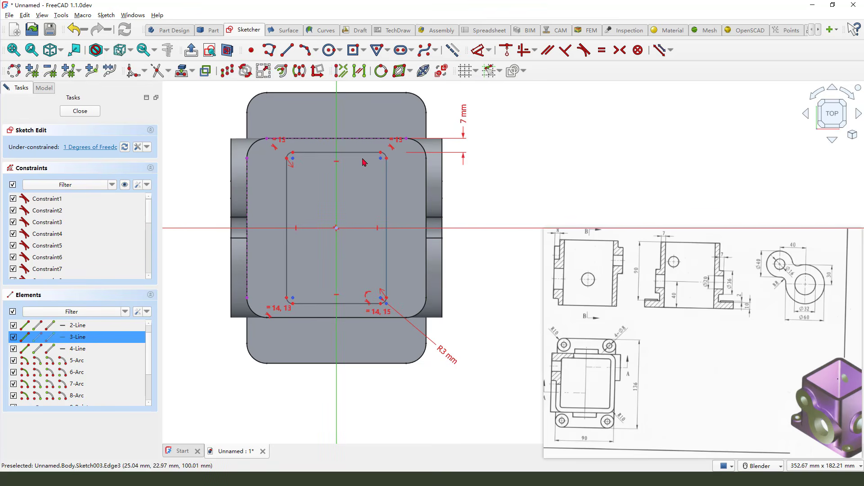
{"action": "left_click", "coordinate": [362, 153]}
{"action": "left_click", "coordinate": [602, 50]}
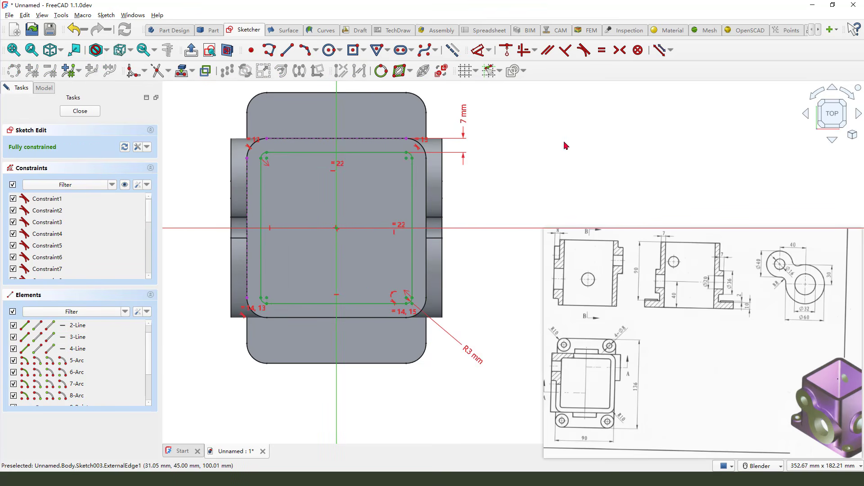
{"action": "left_click", "coordinate": [80, 111]}
Pocket the rounded rectangle through all of the body to hollow out the box
{"action": "mouse_move", "coordinate": [502, 132]}
{"action": "middle_mouse_down"}
{"action": "mouse_move", "coordinate": [498, 177]}
{"action": "mouse_move", "coordinate": [511, 110]}
{"action": "middle_mouse_up"}
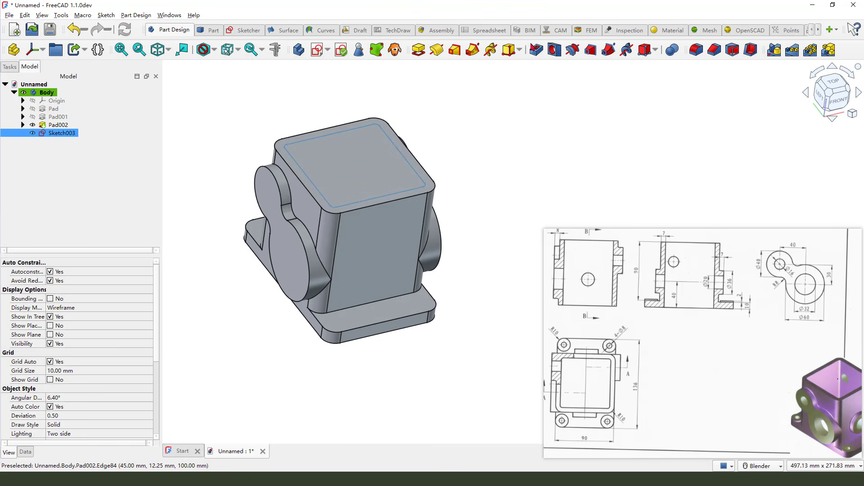
{"action": "left_click", "coordinate": [536, 49]}
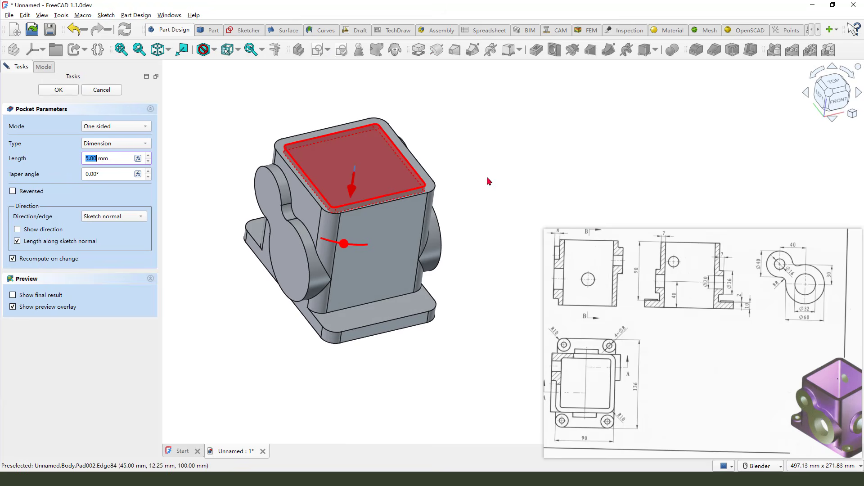
{"action": "left_click", "coordinate": [115, 127]}
{"action": "left_click", "coordinate": [120, 128]}
{"action": "left_click", "coordinate": [118, 143]}
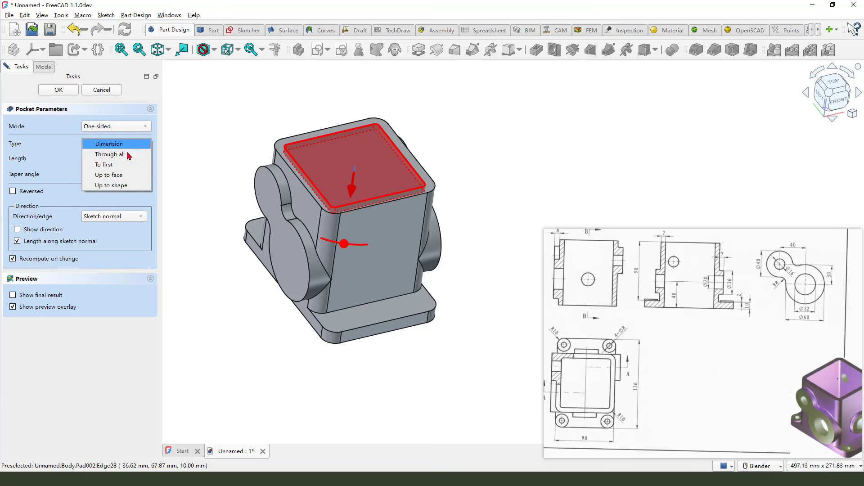
{"action": "left_click", "coordinate": [123, 154]}
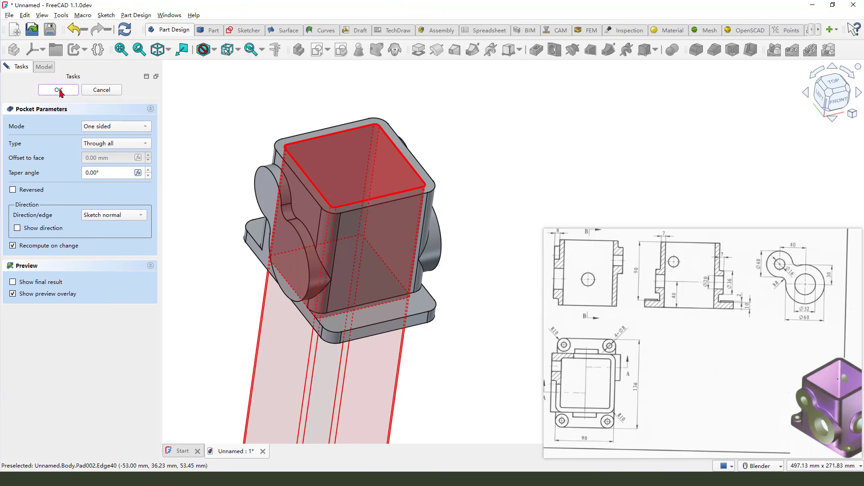
{"action": "middle_click_drag", "start_coordinate": [344, 258], "coordinate": [451, 290]}
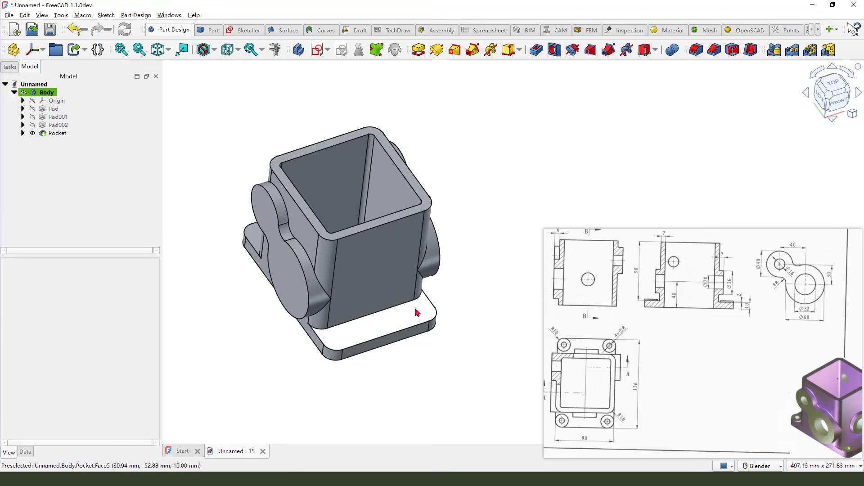
{"action": "mouse_move", "coordinate": [725, 264]}
{"action": "left_mouse_down"}
{"action": "mouse_move", "coordinate": [709, 288]}
{"action": "mouse_move", "coordinate": [736, 281]}
{"action": "left_mouse_up"}
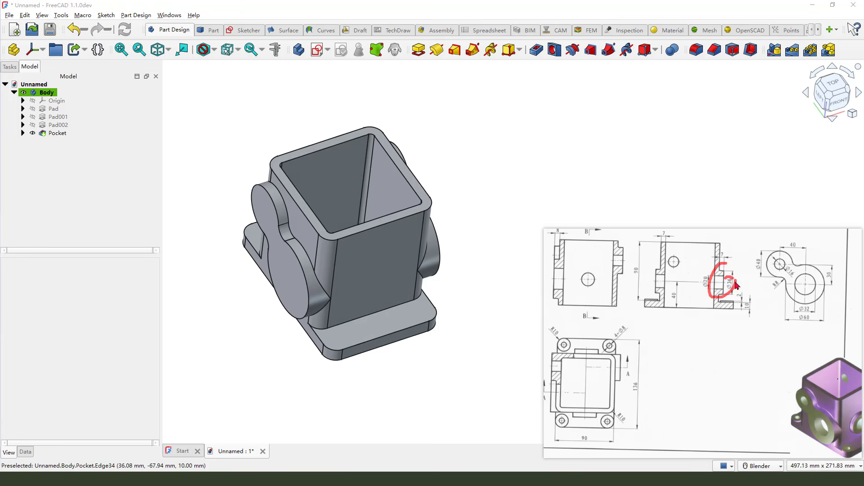
Set the body's tip back to Pad002, ahead of the hollowing pocket
{"action": "mouse_move", "coordinate": [655, 269]}
{"action": "left_mouse_down"}
{"action": "mouse_move", "coordinate": [734, 275]}
{"action": "mouse_move", "coordinate": [671, 294]}
{"action": "left_mouse_up"}
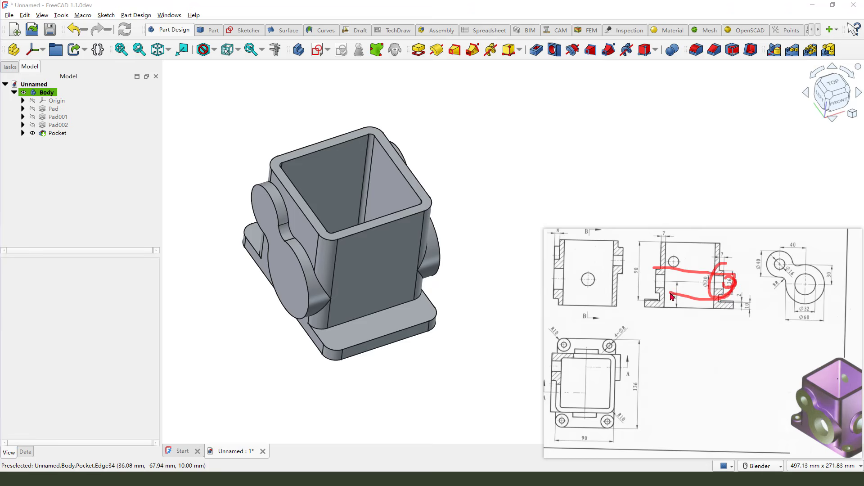
{"action": "key", "text": "Escape"}
{"action": "left_click", "coordinate": [67, 125]}
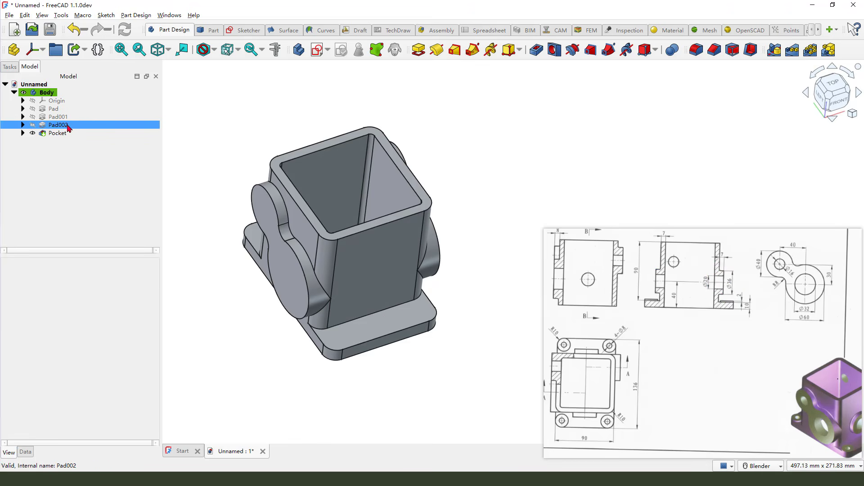
{"action": "left_click", "coordinate": [67, 126]}
{"action": "right_click", "coordinate": [75, 127]}
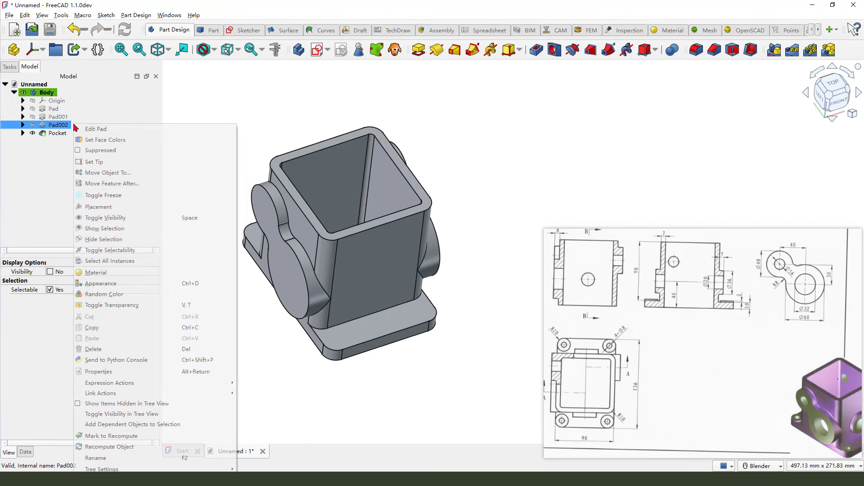
{"action": "left_click", "coordinate": [105, 162]}
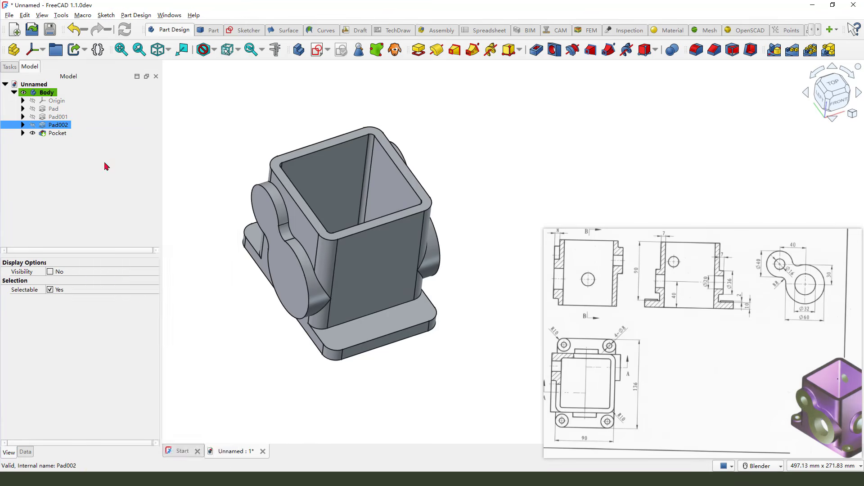
{"action": "middle_click_drag", "start_coordinate": [480, 374], "coordinate": [479, 345]}
{"action": "left_click", "coordinate": [479, 345]}
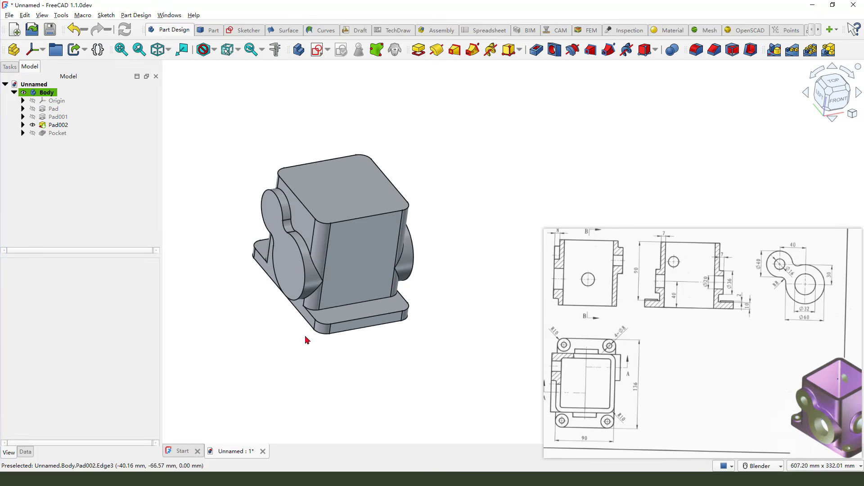
Start a sketch on the box's solid front face and draw a circle about 24 mm in diameter centred on the vertical axis
{"action": "middle_click_drag", "start_coordinate": [299, 327], "coordinate": [412, 323]}
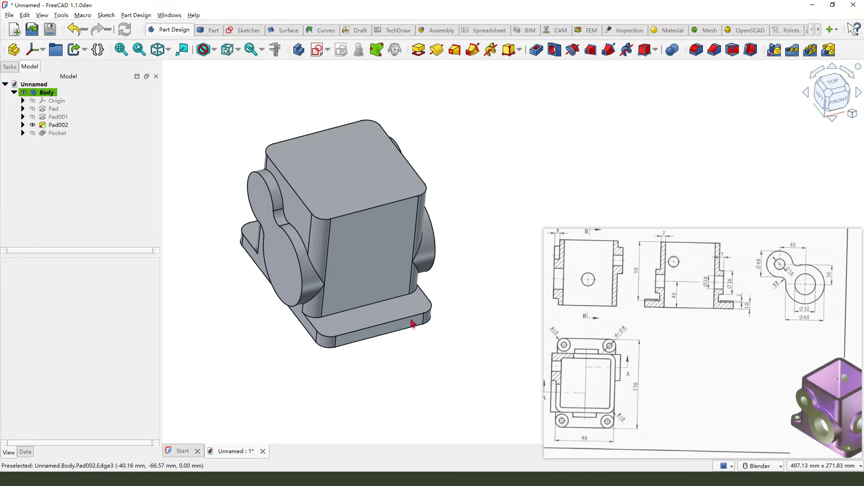
{"action": "left_click", "coordinate": [363, 249]}
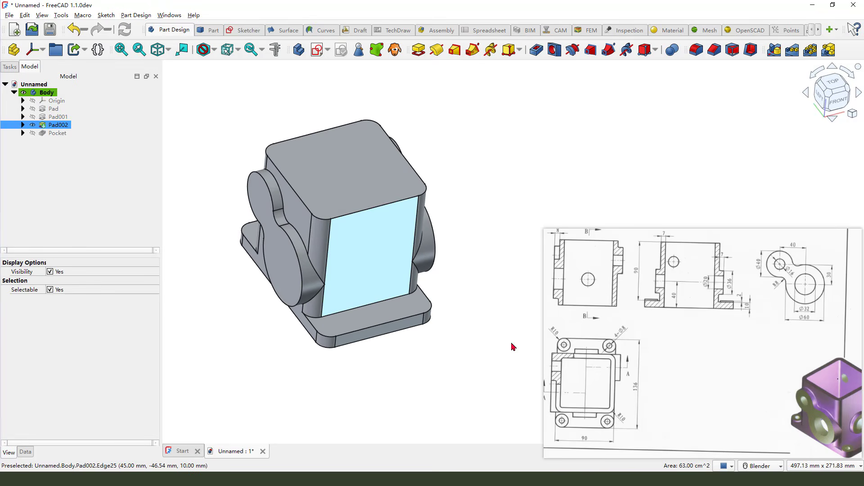
{"action": "left_click", "coordinate": [318, 50]}
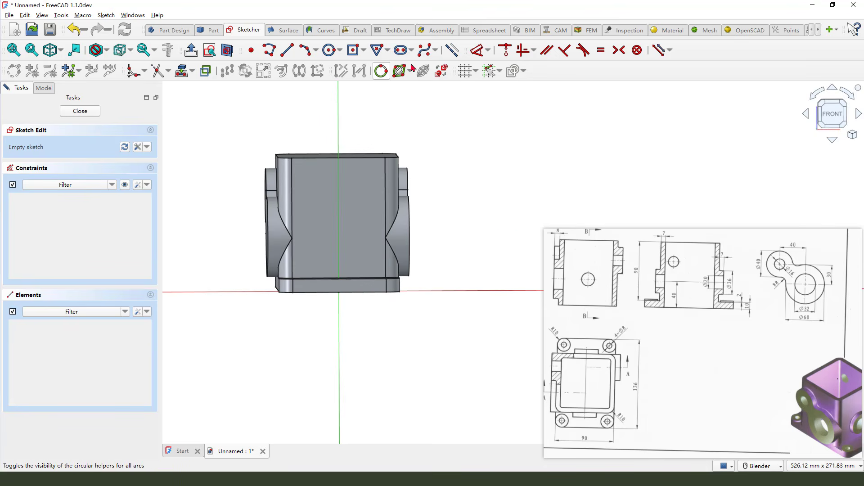
{"action": "left_click", "coordinate": [329, 51]}
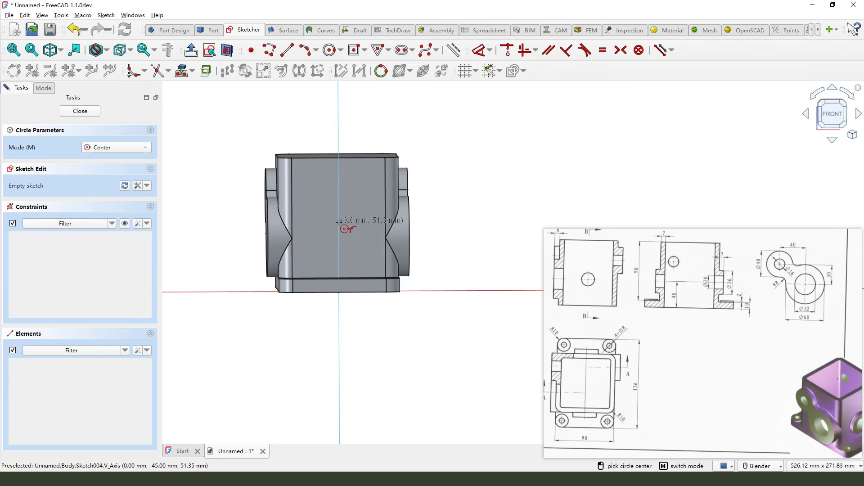
{"action": "left_click", "coordinate": [339, 222]}
{"action": "left_click", "coordinate": [354, 237]}
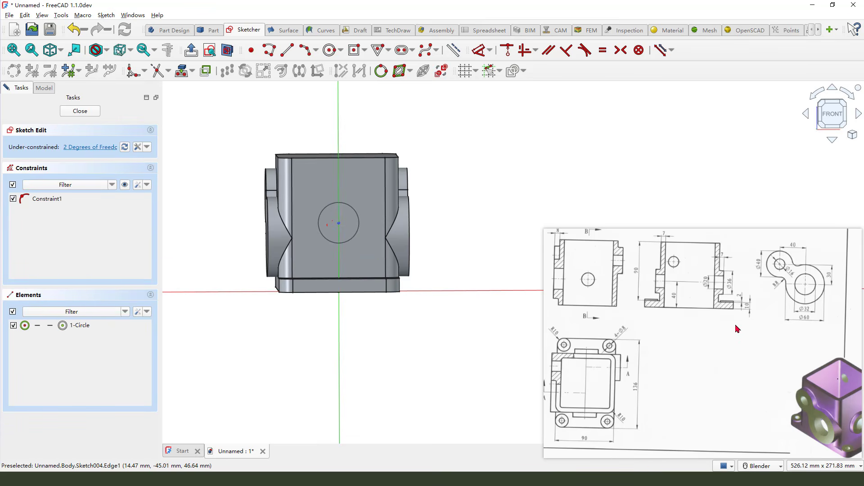
Dimension the circle's centre 40 mm above the horizontal axis
{"action": "mouse_move", "coordinate": [678, 285]}
{"action": "left_mouse_down"}
{"action": "mouse_move", "coordinate": [673, 313]}
{"action": "mouse_move", "coordinate": [674, 296]}
{"action": "left_mouse_up"}
{"action": "left_click", "coordinate": [489, 73]}
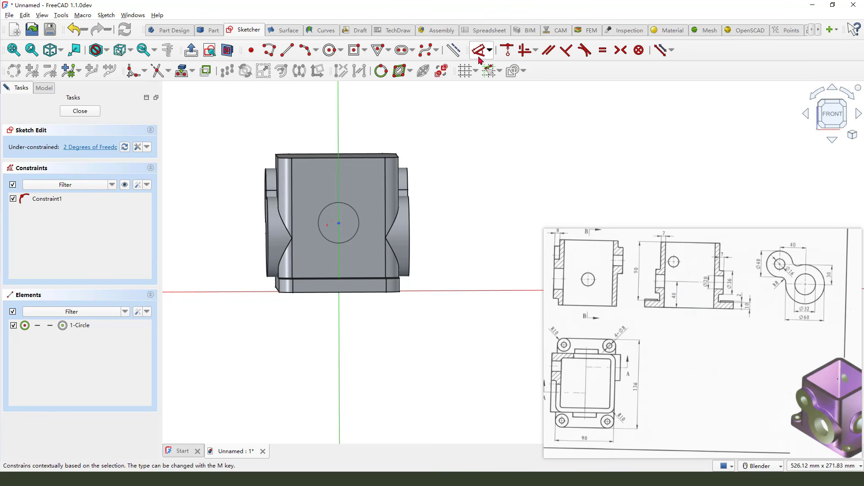
{"action": "left_click", "coordinate": [338, 223]}
{"action": "left_click", "coordinate": [445, 290]}
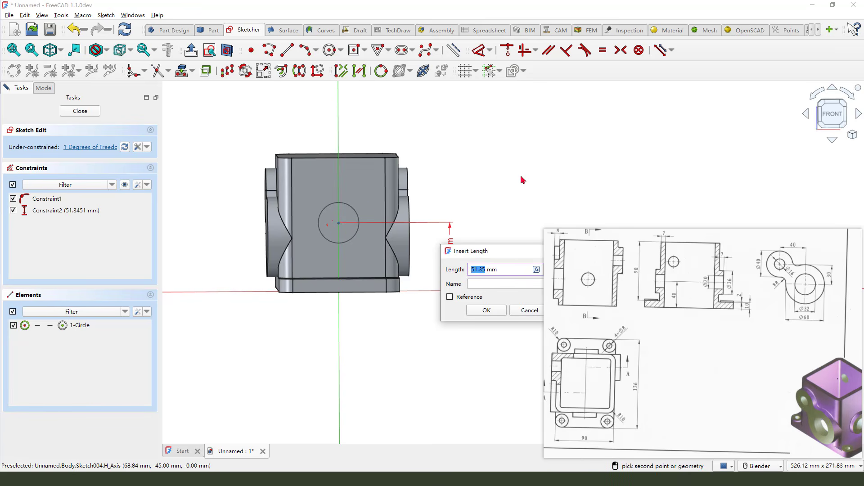
{"action": "type", "text": "40"}
{"action": "key", "text": "Return"}
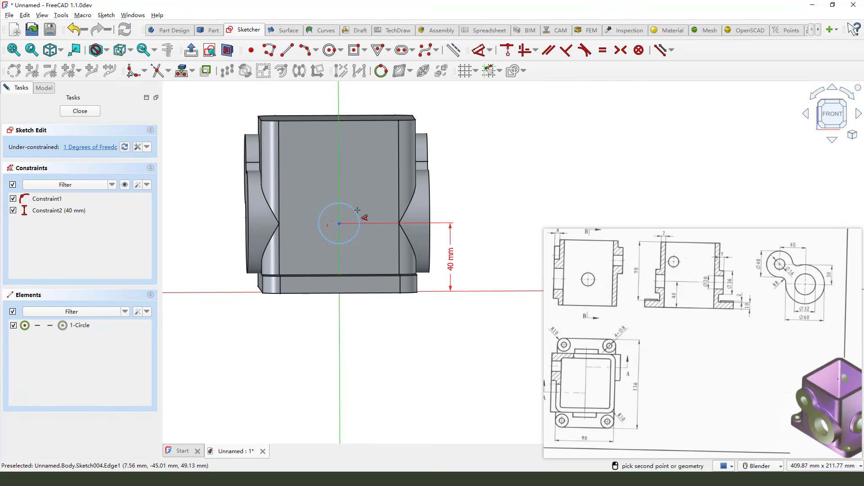
Dimension the circle's diameter as 36 mm and finish the sketch
{"action": "left_click", "coordinate": [358, 218]}
{"action": "left_click", "coordinate": [501, 170]}
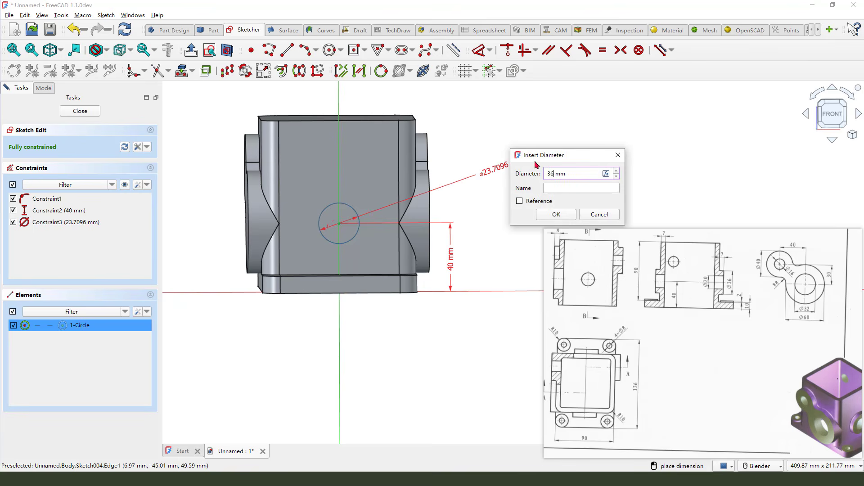
{"action": "key", "text": "Return"}
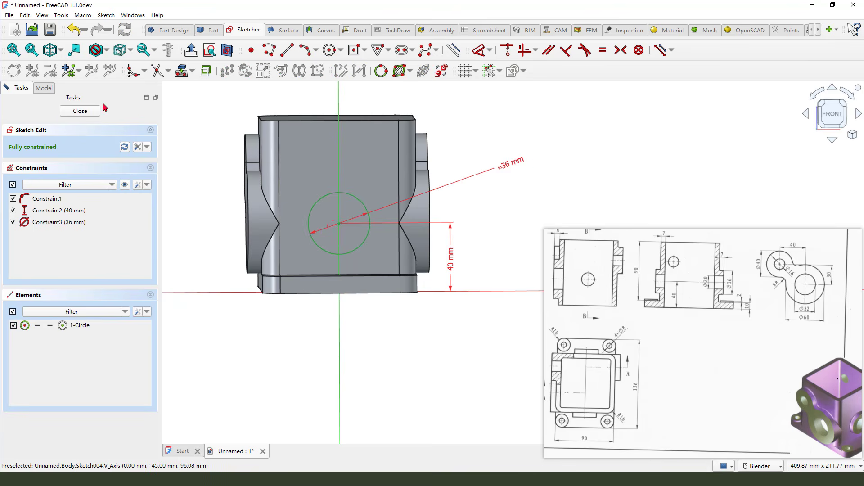
{"action": "left_click", "coordinate": [80, 110]}
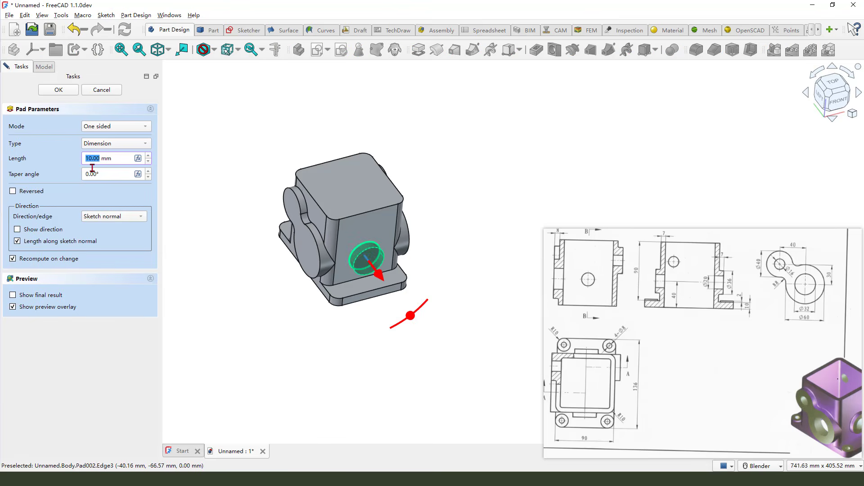
Pad the circle in Two sided mode, 7 mm on side 1 and 97 mm on side 2 through the box
{"action": "key", "text": "Tab"}
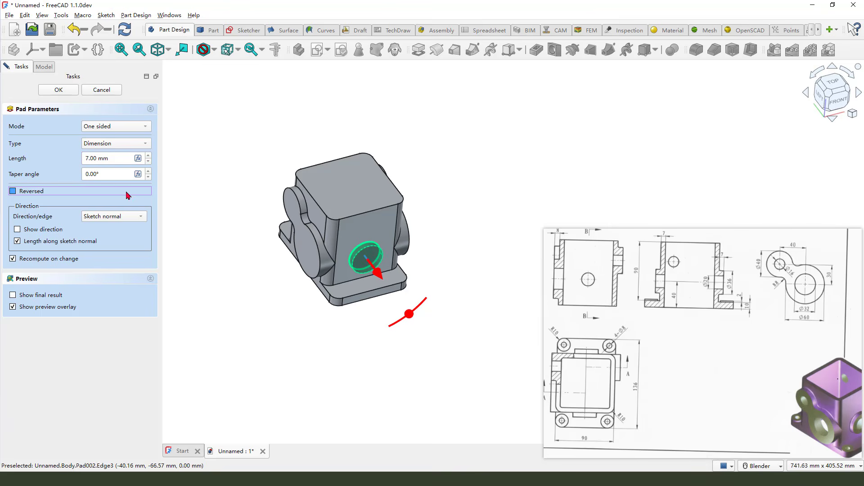
{"action": "left_click", "coordinate": [114, 128]}
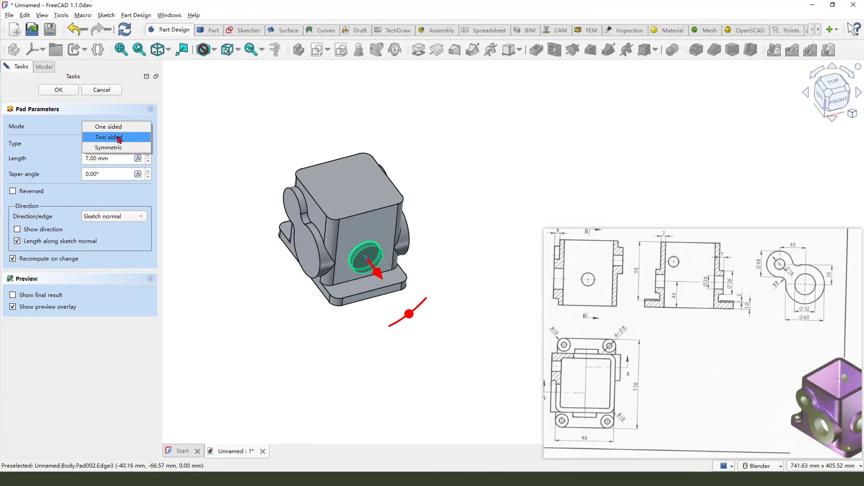
{"action": "left_click", "coordinate": [115, 137]}
{"action": "middle_click_drag", "start_coordinate": [256, 225], "coordinate": [310, 249]}
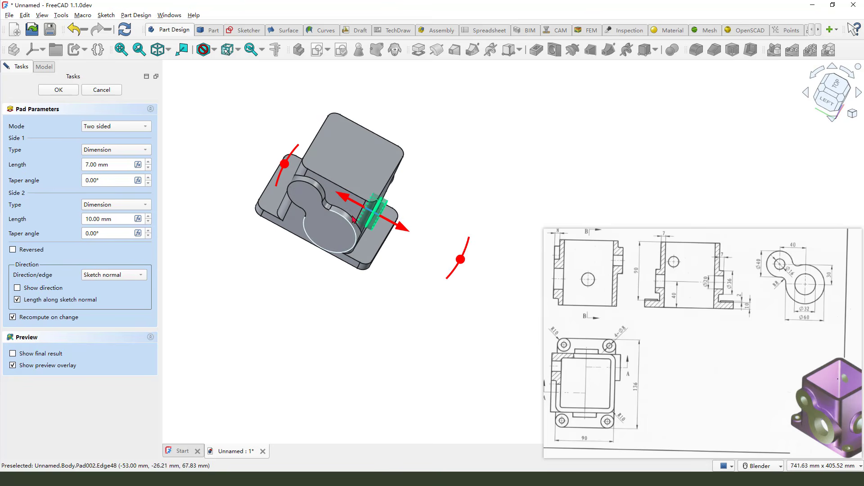
{"action": "left_click_drag", "start_coordinate": [342, 199], "coordinate": [239, 170]}
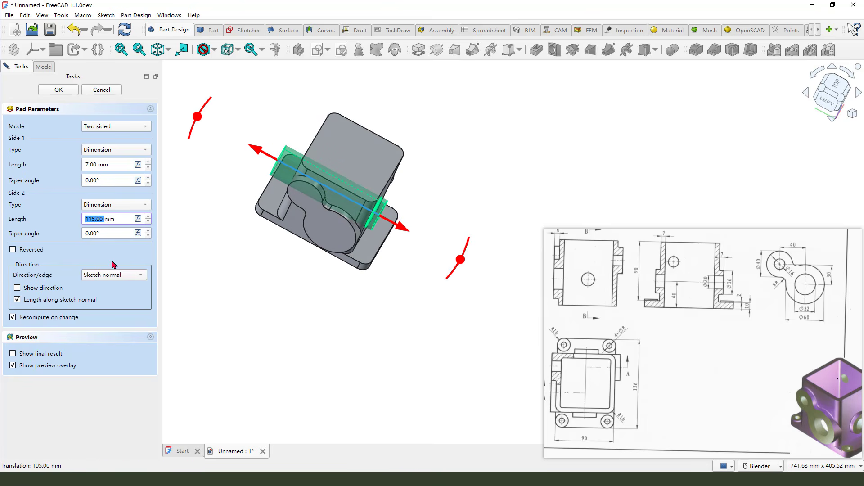
{"action": "type", "text": "97"}
{"action": "key", "text": "Return"}
{"action": "mouse_move", "coordinate": [255, 210]}
{"action": "middle_mouse_down"}
{"action": "mouse_move", "coordinate": [279, 225]}
{"action": "mouse_move", "coordinate": [252, 210]}
{"action": "middle_mouse_up"}
{"action": "left_click", "coordinate": [65, 94]}
Set the body's tip to the Pocket feature so the box is hollow again
{"action": "middle_click_drag", "start_coordinate": [268, 170], "coordinate": [457, 235]}
{"action": "scroll", "coordinate": [410, 255], "scroll_direction": "up", "scroll_amount": 3}
{"action": "scroll", "coordinate": [384, 257], "scroll_direction": "down", "scroll_amount": 1}
{"action": "middle_click_drag", "start_coordinate": [360, 263], "coordinate": [337, 277]}
{"action": "left_click", "coordinate": [61, 141]}
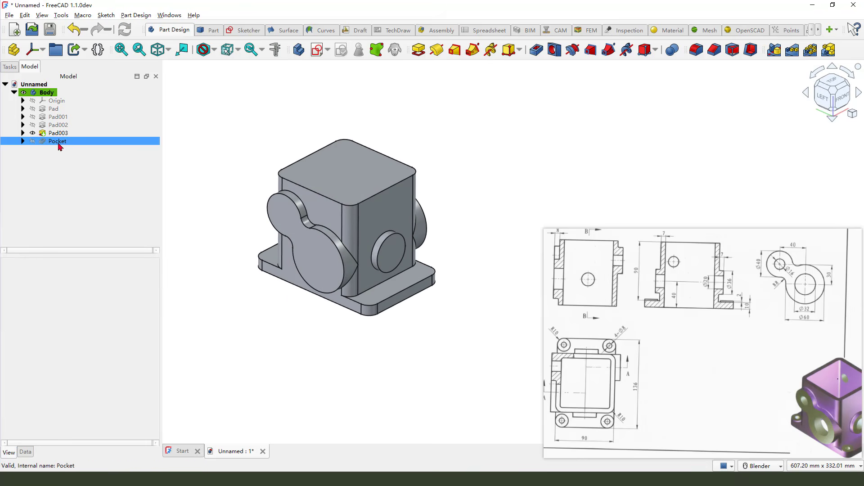
{"action": "right_click", "coordinate": [60, 143]}
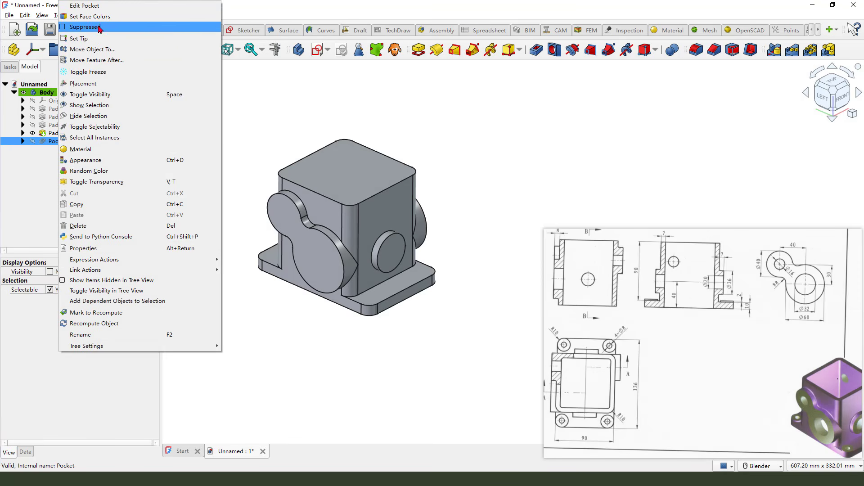
{"action": "left_click", "coordinate": [99, 28]}
{"action": "left_click", "coordinate": [152, 233]}
Create a hole centred on the side boss's large lobe, switching its direction into the box and extending its depth to 170 mm
{"action": "mouse_move", "coordinate": [218, 230]}
{"action": "middle_mouse_down"}
{"action": "mouse_move", "coordinate": [253, 223]}
{"action": "mouse_move", "coordinate": [225, 236]}
{"action": "middle_mouse_up"}
{"action": "scroll", "coordinate": [423, 339], "scroll_direction": "down", "scroll_amount": 5}
{"action": "scroll", "coordinate": [422, 320], "scroll_direction": "up", "scroll_amount": 9}
{"action": "scroll", "coordinate": [435, 365], "scroll_direction": "down", "scroll_amount": 4}
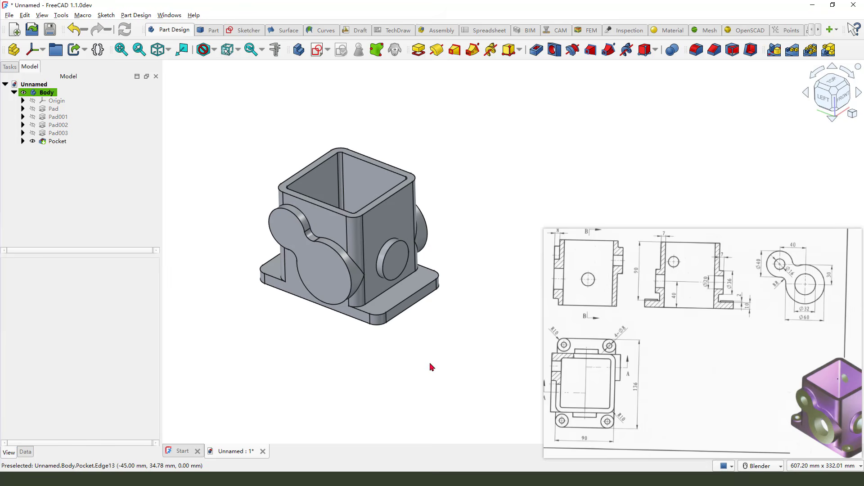
{"action": "scroll", "coordinate": [447, 291], "scroll_direction": "up", "scroll_amount": 2}
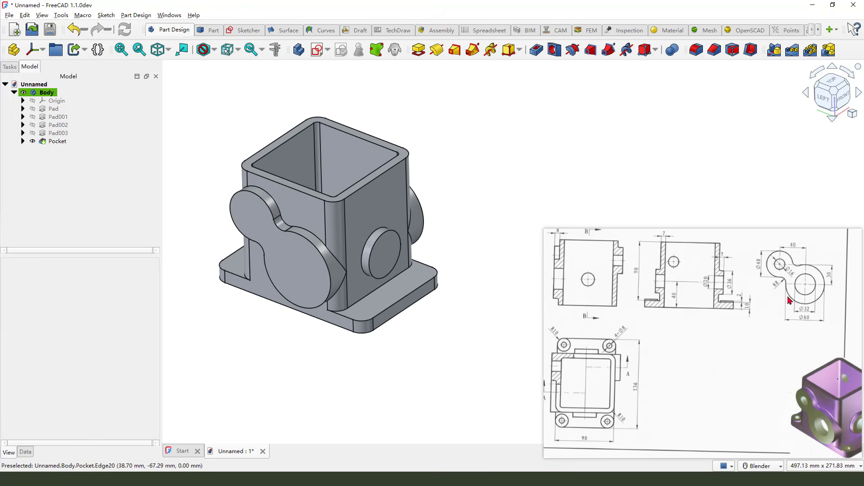
{"action": "left_click_drag", "start_coordinate": [805, 298], "coordinate": [811, 321]}
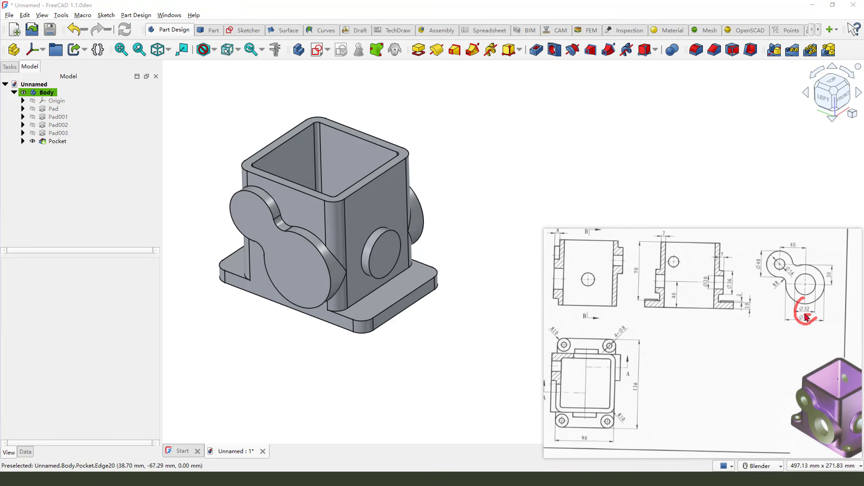
{"action": "left_click", "coordinate": [329, 269]}
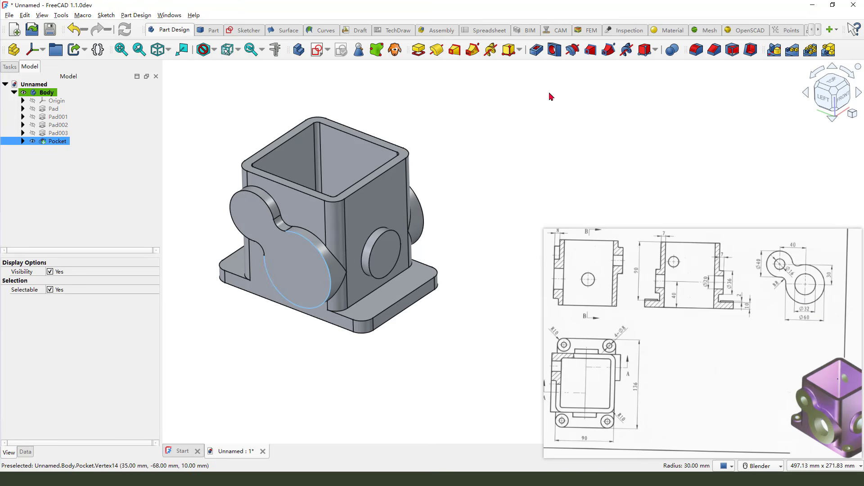
{"action": "left_click", "coordinate": [554, 49]}
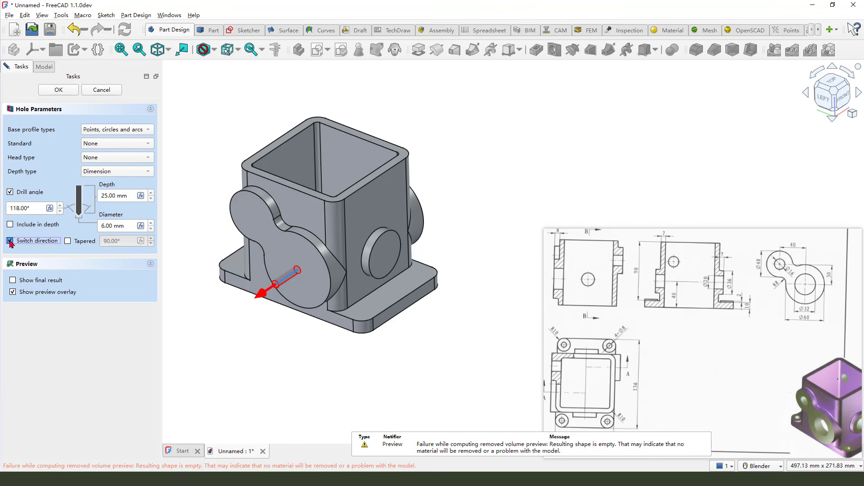
{"action": "left_click_drag", "start_coordinate": [333, 250], "coordinate": [459, 165]}
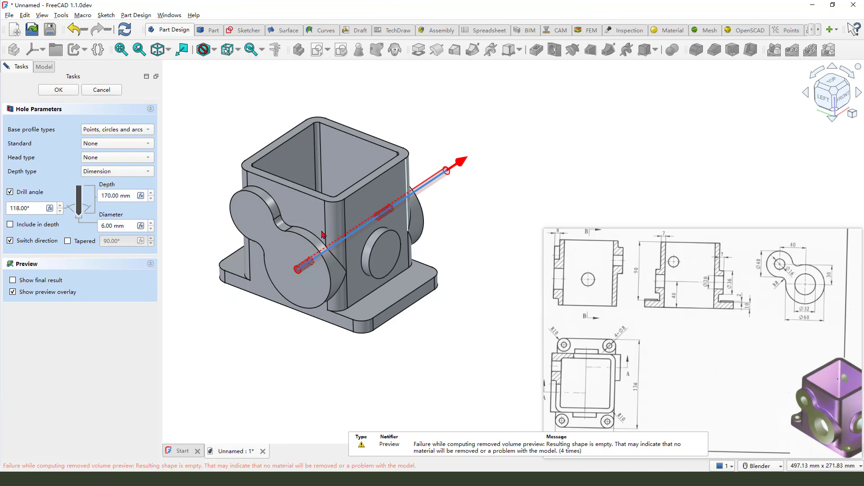
{"action": "double_click", "coordinate": [114, 226]}
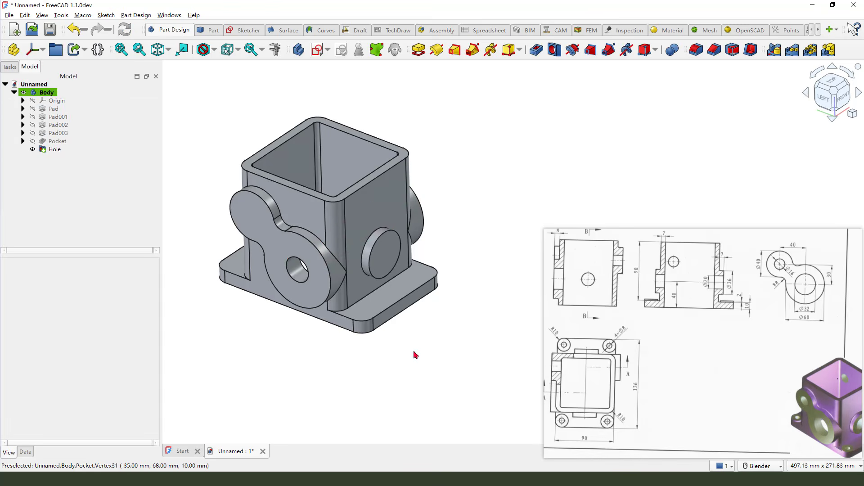
Create a 16 mm diameter hole centred on the side boss's small lobe, with switched direction and 145 mm depth
{"action": "middle_click_drag", "start_coordinate": [409, 356], "coordinate": [386, 328]}
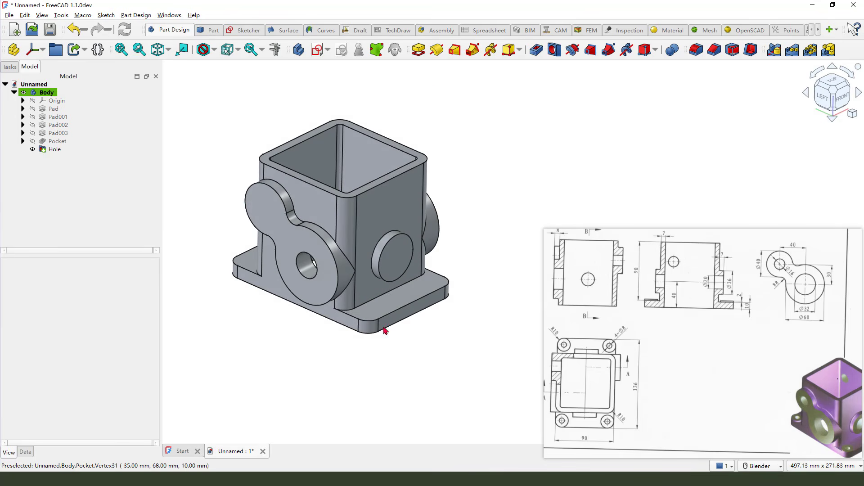
{"action": "left_click", "coordinate": [253, 193]}
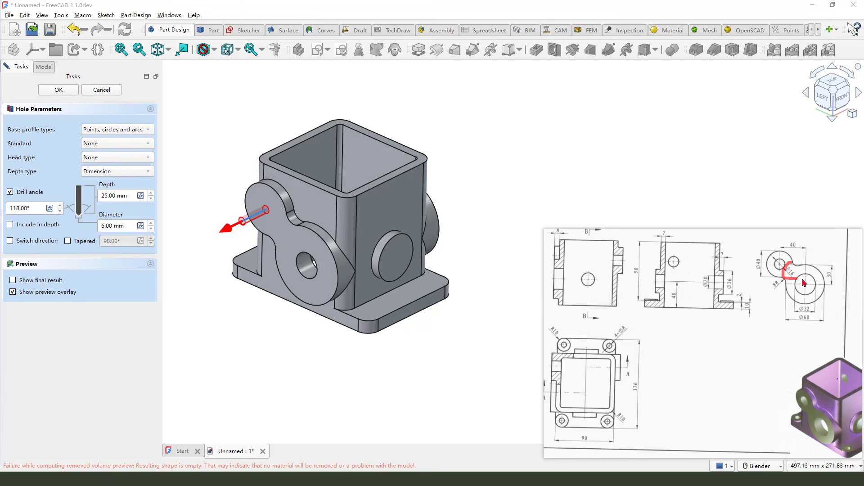
{"action": "left_click", "coordinate": [10, 241]}
{"action": "left_click_drag", "start_coordinate": [113, 226], "coordinate": [97, 226]}
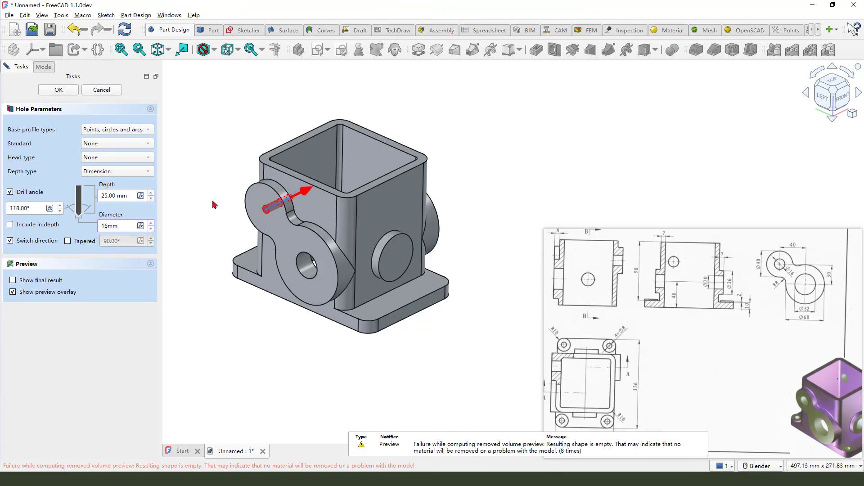
{"action": "left_click_drag", "start_coordinate": [306, 191], "coordinate": [427, 135]}
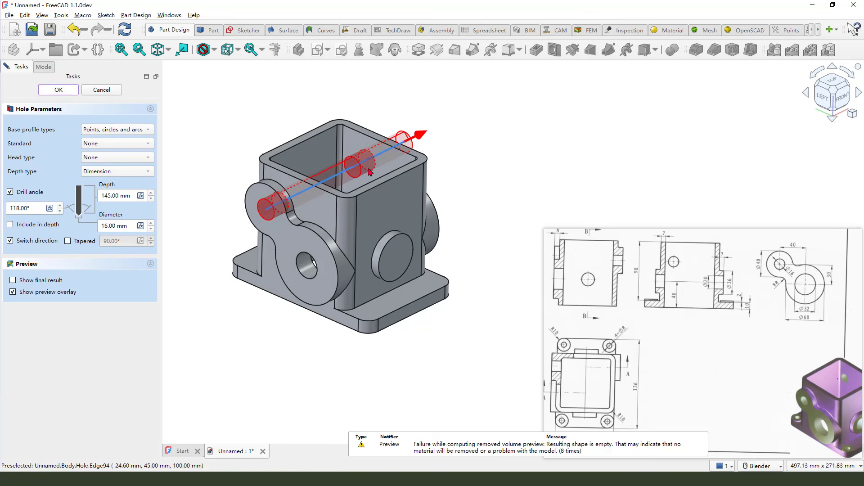
Create a 20 mm diameter hole centred on the front round boss, with switched direction and 164 mm depth
{"action": "middle_click_drag", "start_coordinate": [415, 282], "coordinate": [431, 310]}
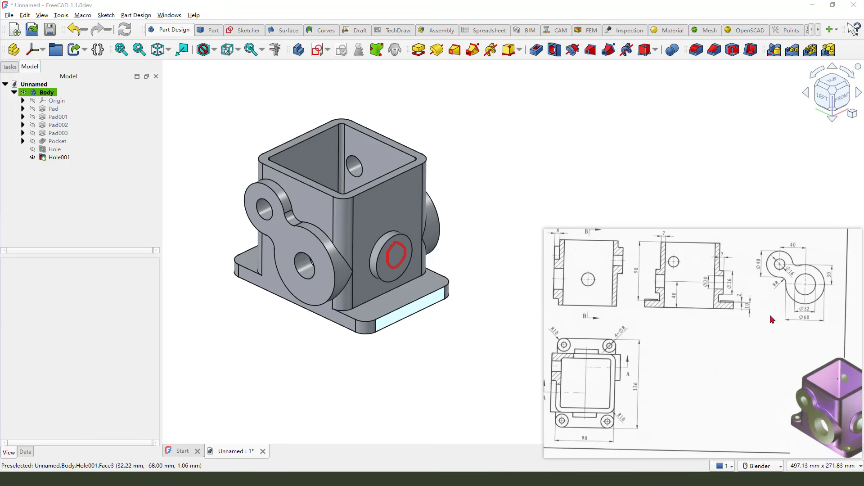
{"action": "left_click", "coordinate": [404, 238]}
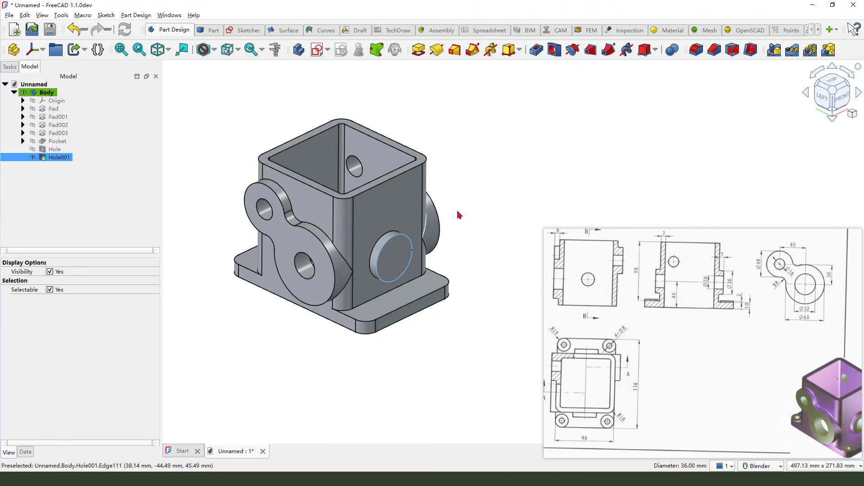
{"action": "left_click", "coordinate": [554, 50]}
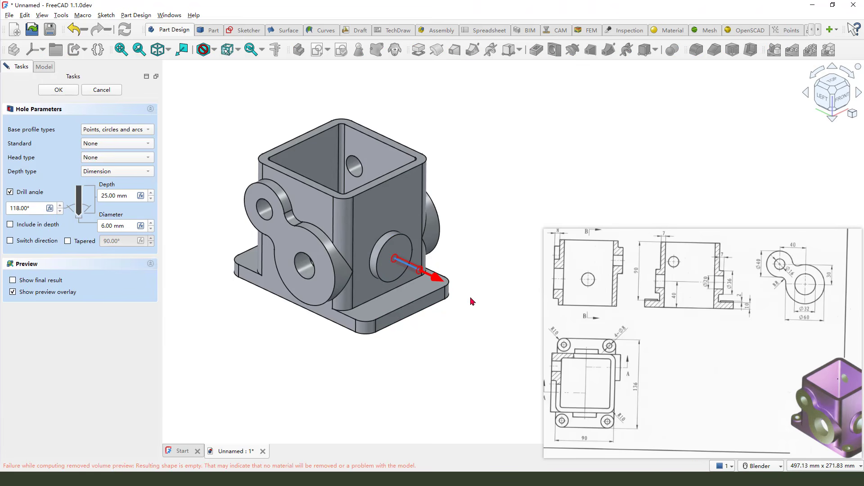
{"action": "left_click", "coordinate": [11, 241]}
{"action": "left_click", "coordinate": [108, 226]}
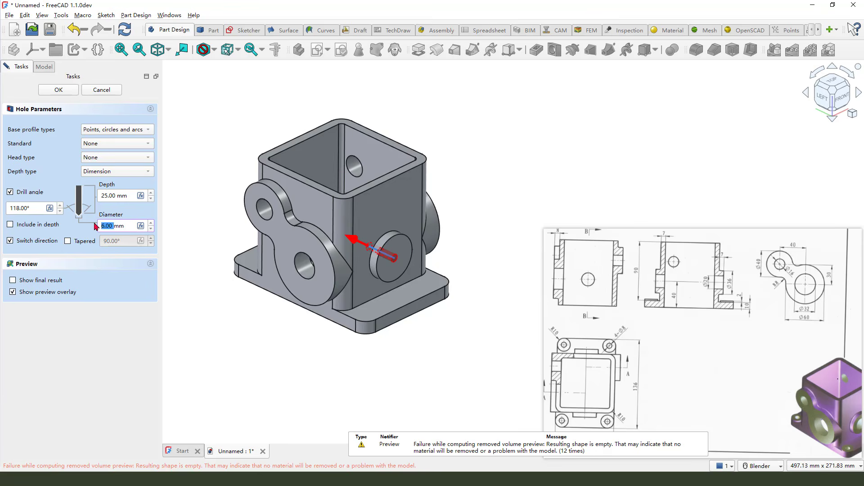
{"action": "type", "text": "20mm"}
{"action": "key", "text": "Return"}
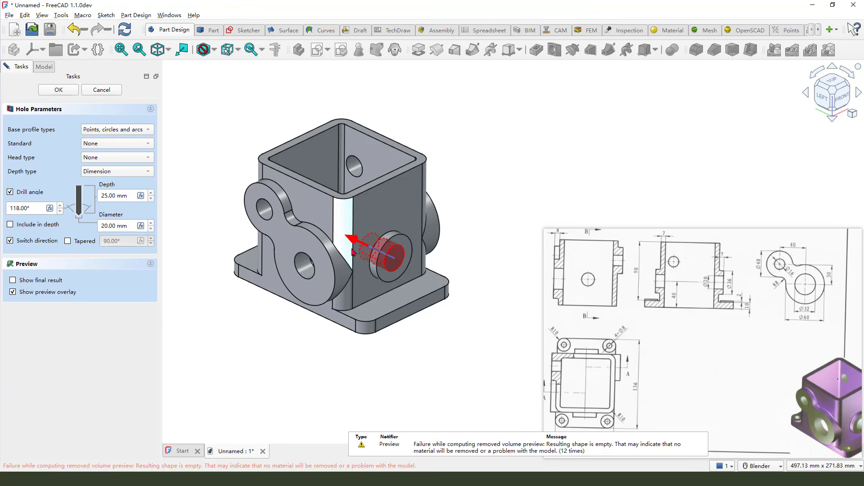
{"action": "left_click_drag", "start_coordinate": [249, 221], "coordinate": [195, 218]}
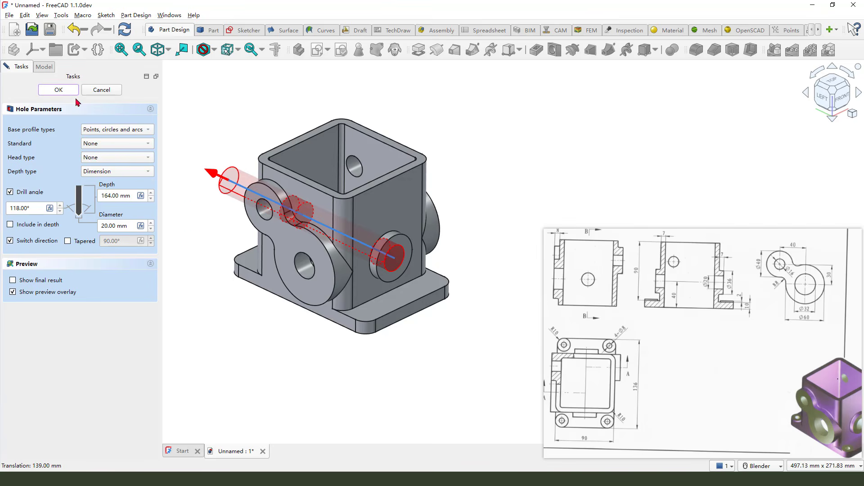
{"action": "left_click", "coordinate": [58, 90]}
{"action": "middle_click_drag", "start_coordinate": [344, 208], "coordinate": [441, 350]}
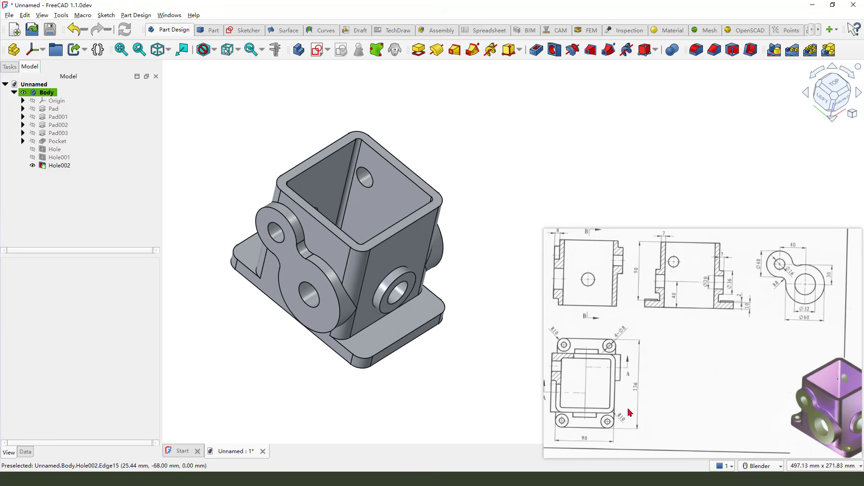
{"action": "mouse_move", "coordinate": [608, 420]}
{"action": "left_mouse_down"}
{"action": "mouse_move", "coordinate": [572, 427]}
{"action": "mouse_move", "coordinate": [554, 398]}
{"action": "left_mouse_up"}
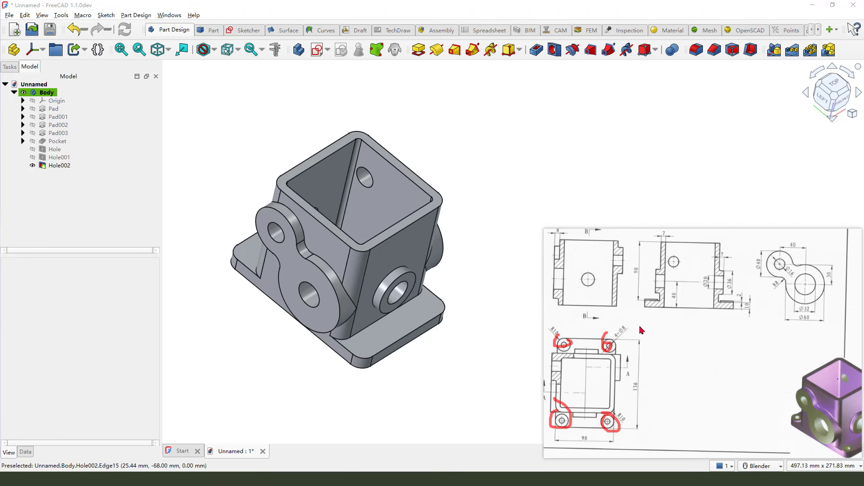
{"action": "left_click_drag", "start_coordinate": [610, 317], "coordinate": [617, 336]}
{"action": "key", "text": "Escape"}
Start a sketch on the base plate's top face and project its four rounded corner arcs as external geometry
{"action": "middle_click_drag", "start_coordinate": [427, 390], "coordinate": [414, 380]}
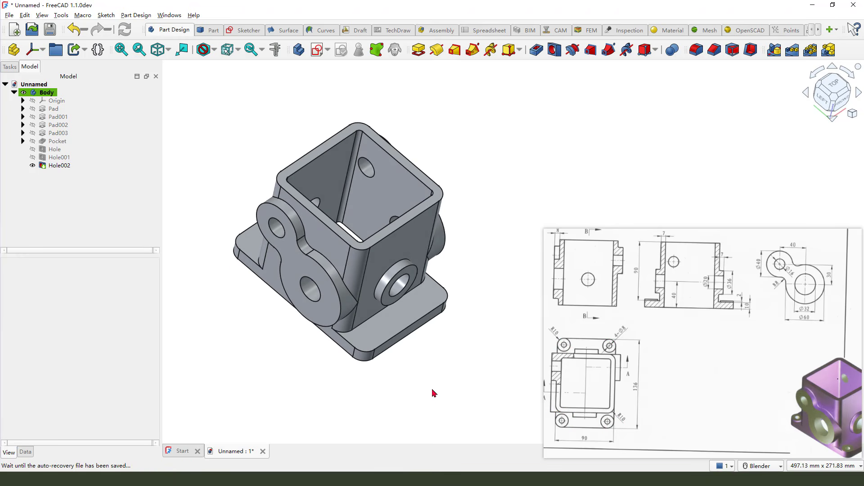
{"action": "left_click", "coordinate": [435, 297]}
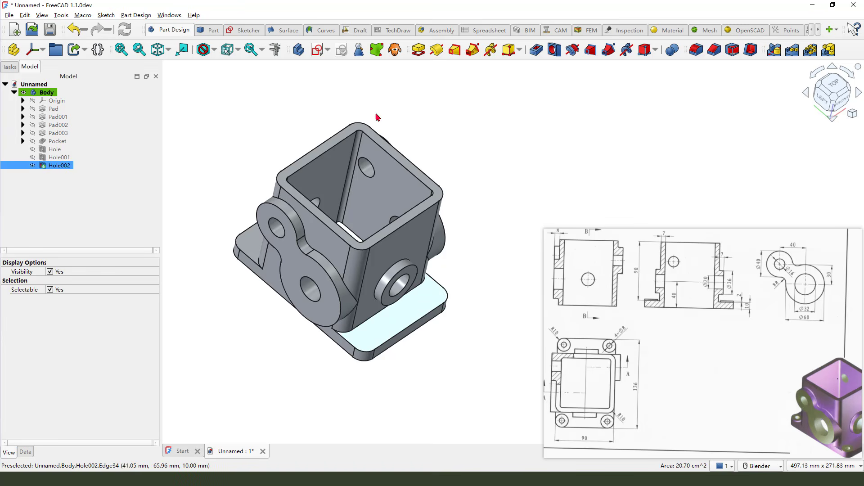
{"action": "left_click", "coordinate": [320, 53]}
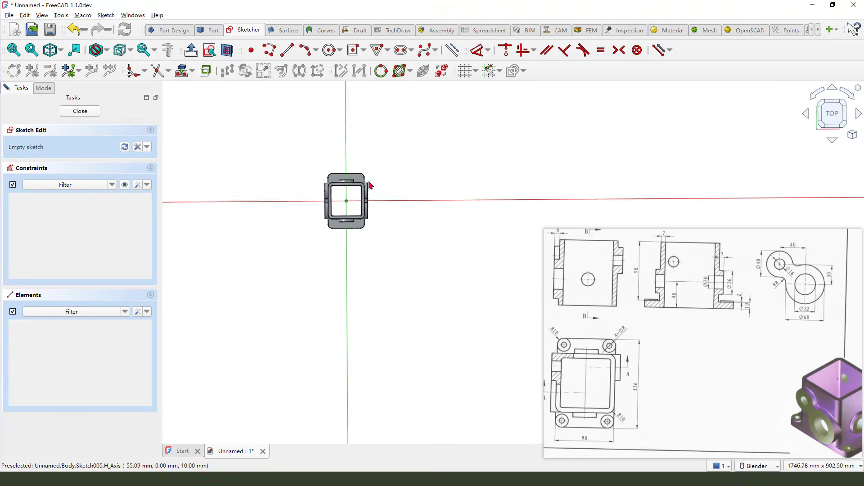
{"action": "scroll", "coordinate": [313, 235], "scroll_direction": "up", "scroll_amount": 2}
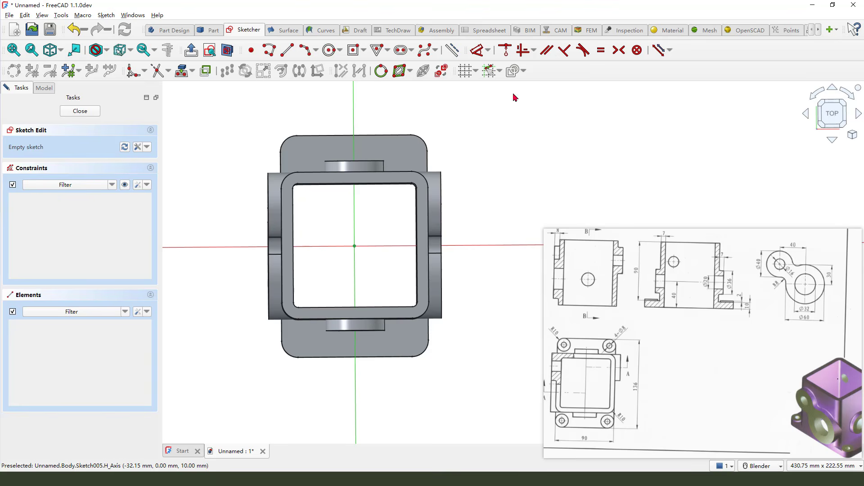
{"action": "left_click", "coordinate": [452, 49]}
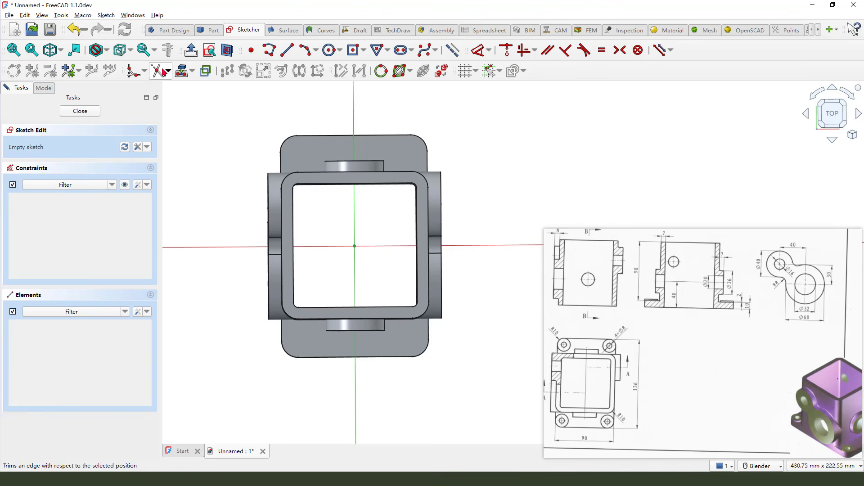
{"action": "left_click", "coordinate": [182, 71]}
{"action": "left_click", "coordinate": [285, 143]}
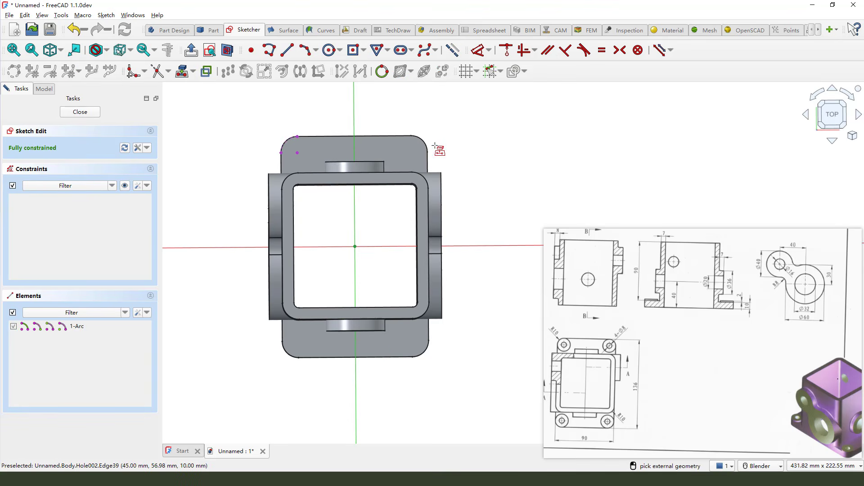
{"action": "left_click", "coordinate": [423, 140]}
{"action": "left_click", "coordinate": [425, 352]}
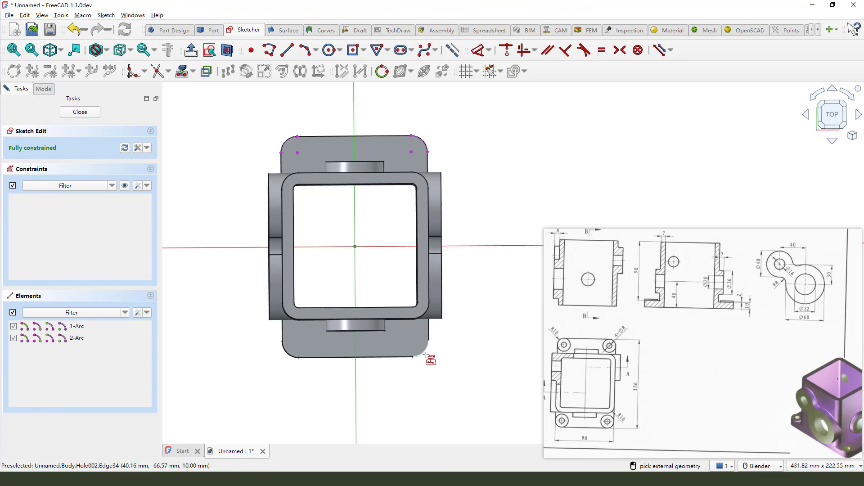
{"action": "left_click", "coordinate": [293, 354]}
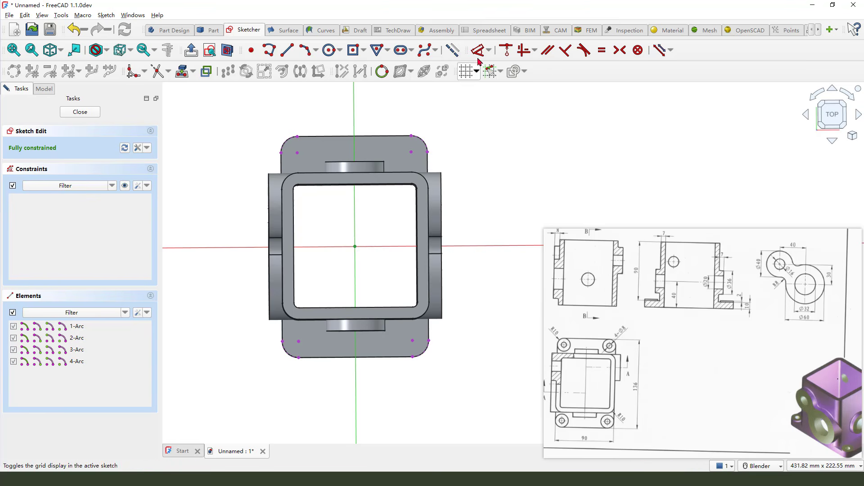
Sketch four circles of about 20 mm diameter centred on the four projected corner arcs
{"action": "left_click", "coordinate": [330, 50]}
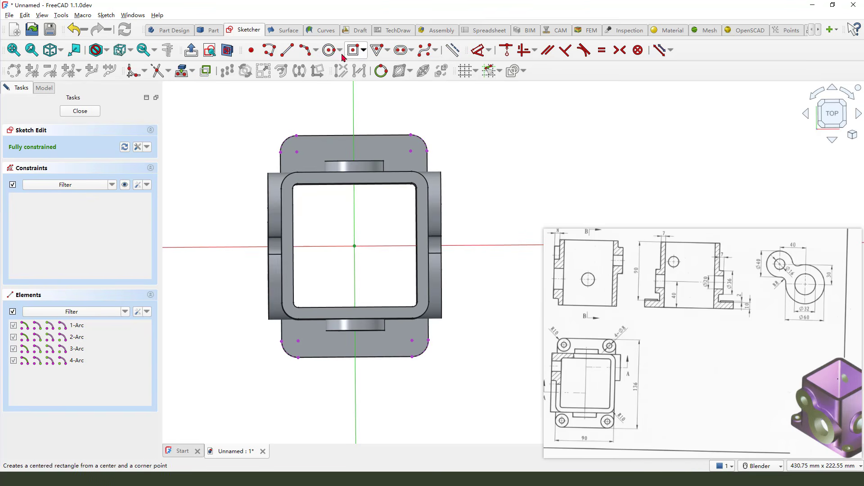
{"action": "left_click", "coordinate": [410, 150]}
{"action": "left_click", "coordinate": [427, 151]}
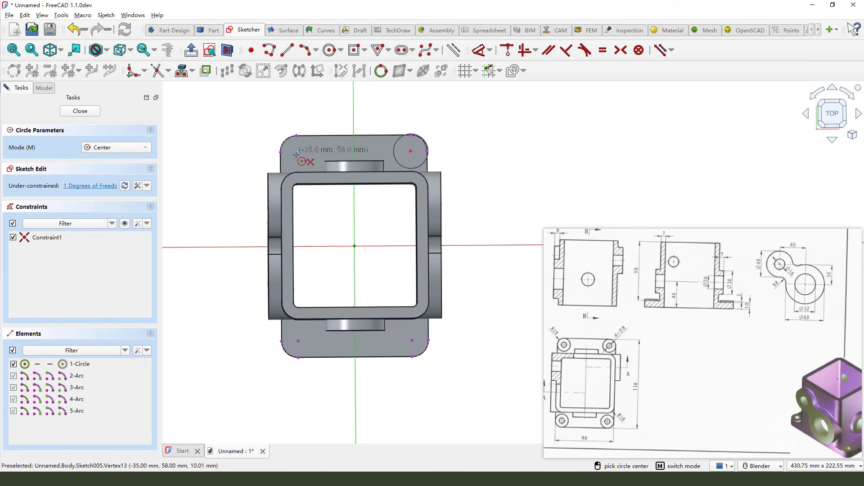
{"action": "left_click", "coordinate": [296, 152]}
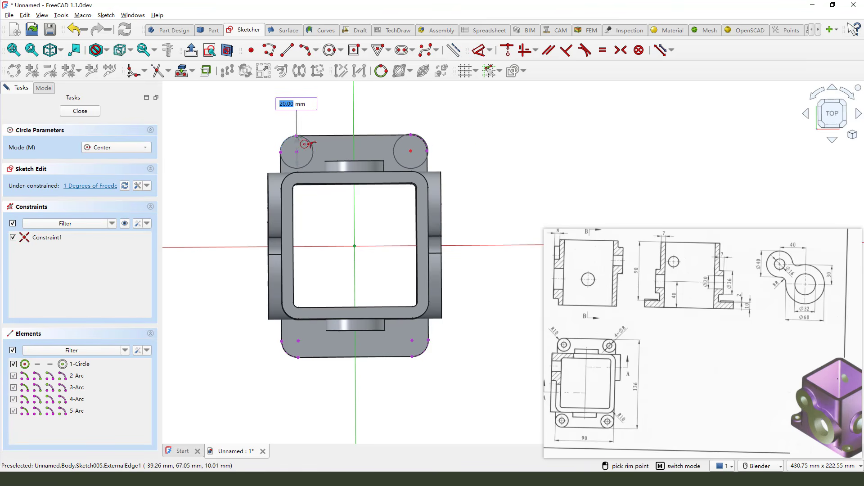
{"action": "left_click", "coordinate": [301, 141]}
{"action": "left_click", "coordinate": [298, 340]}
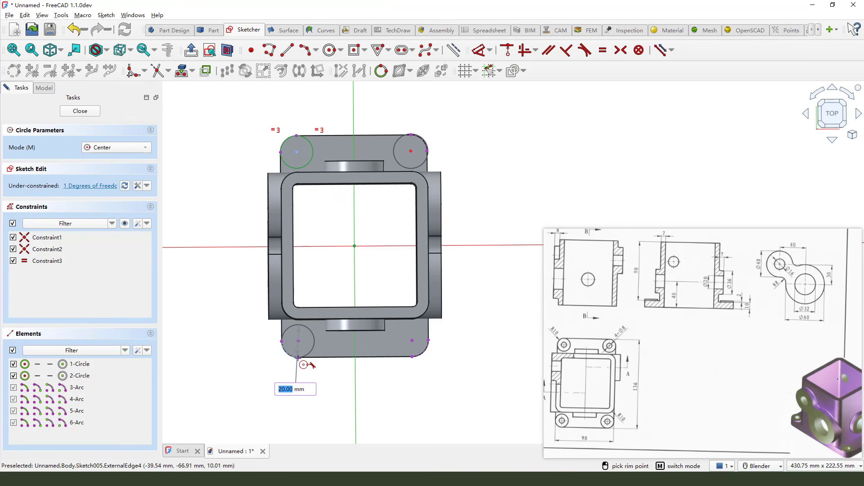
{"action": "left_click", "coordinate": [299, 357]}
{"action": "left_click", "coordinate": [412, 341]}
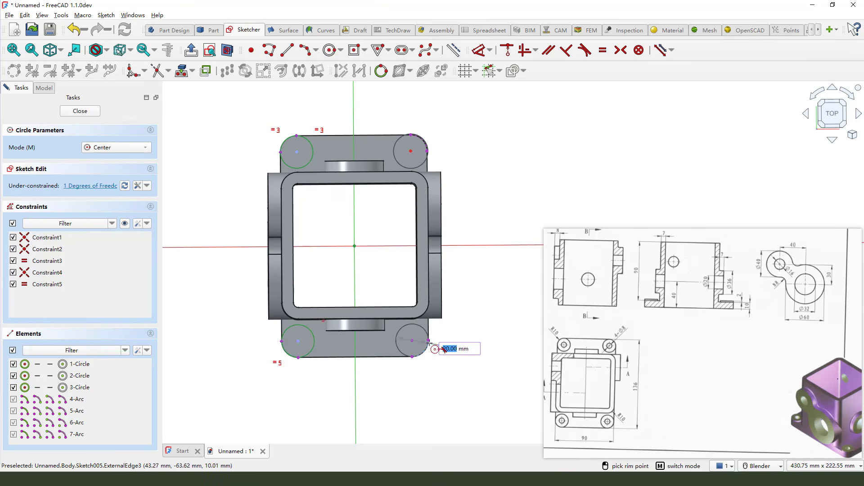
{"action": "left_click", "coordinate": [428, 340]}
{"action": "key", "text": "Escape"}
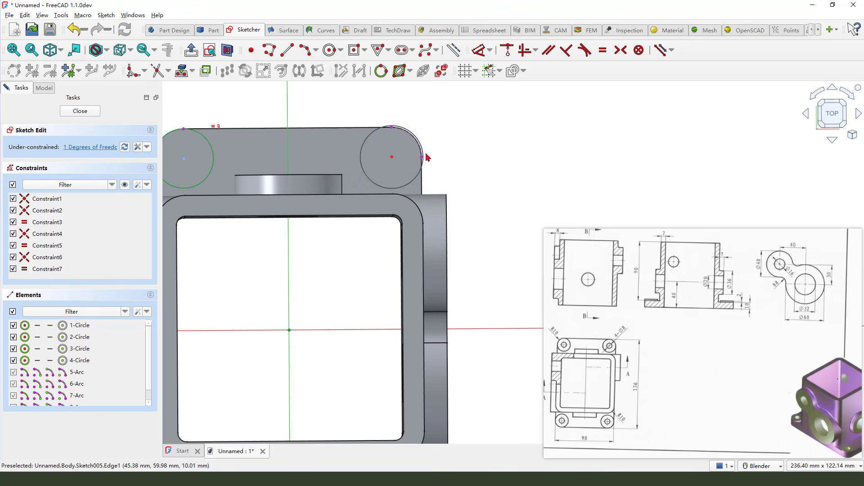
Constrain the first corner circle's rim to the end point of its projected corner arc to fully constrain the sketch
{"action": "scroll", "coordinate": [430, 154], "scroll_direction": "up", "scroll_amount": 3}
{"action": "left_click", "coordinate": [423, 153]}
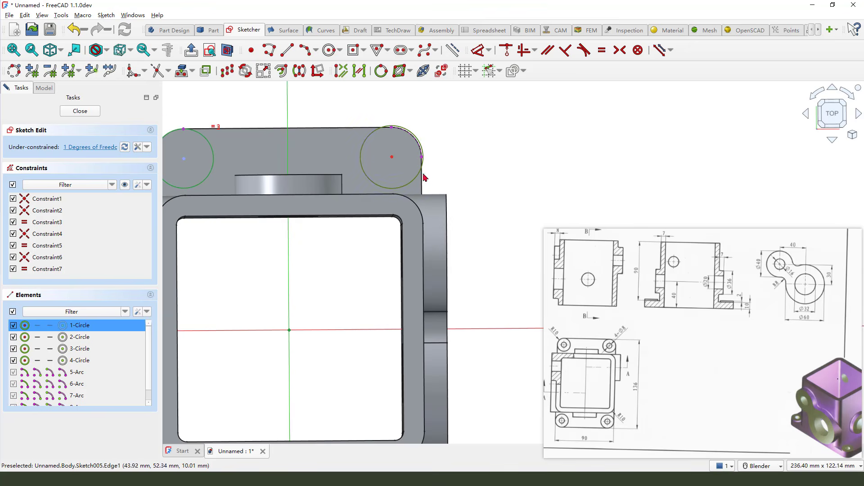
{"action": "scroll", "coordinate": [426, 154], "scroll_direction": "up", "scroll_amount": 3}
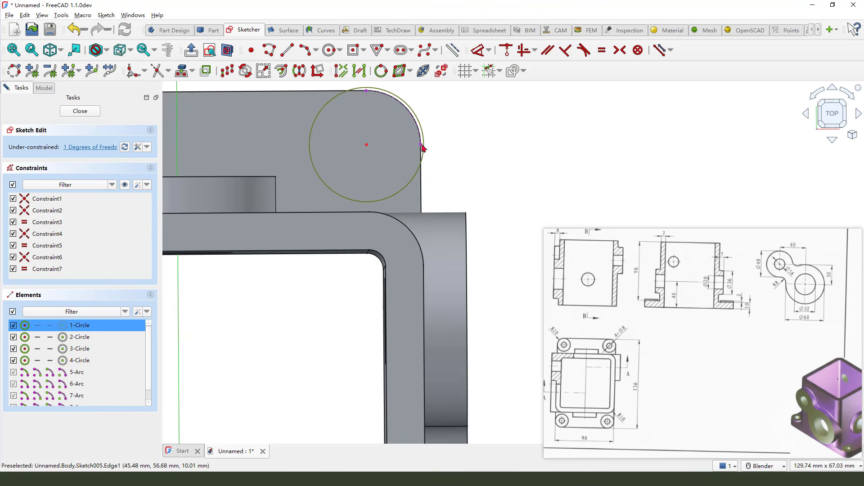
{"action": "left_click", "coordinate": [423, 148]}
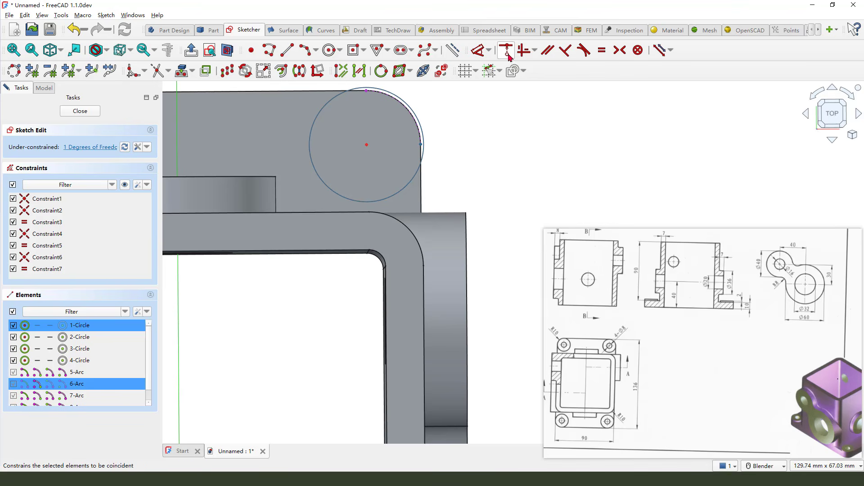
{"action": "left_click", "coordinate": [508, 55]}
{"action": "scroll", "coordinate": [435, 173], "scroll_direction": "down", "scroll_amount": 7}
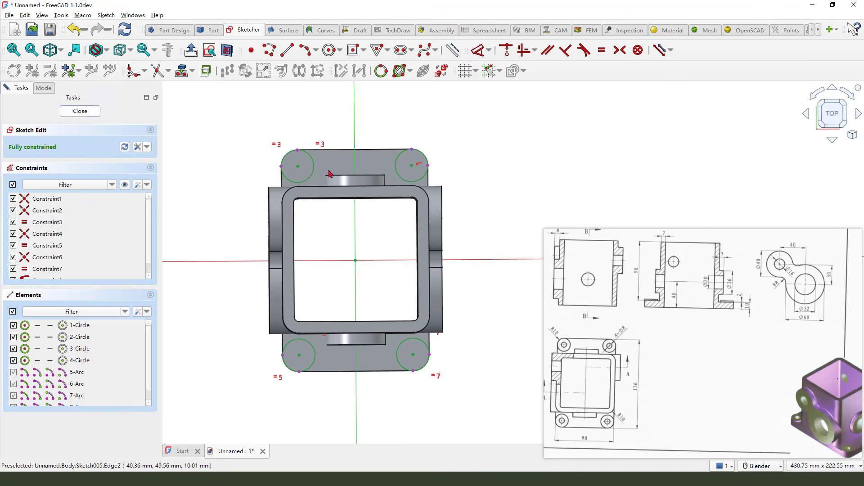
Finish the sketch and pad the four corner circles 2 mm upward from the base plate
{"action": "key", "text": "Escape"}
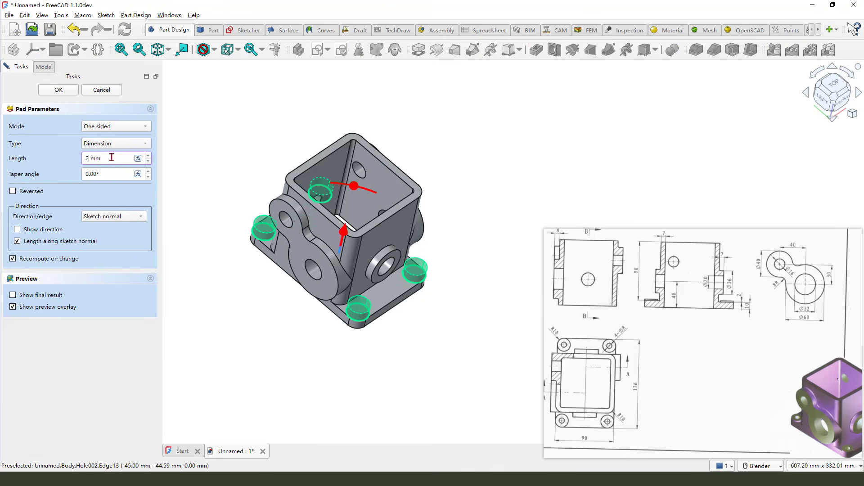
{"action": "type", "text": "00"}
{"action": "left_click", "coordinate": [58, 90]}
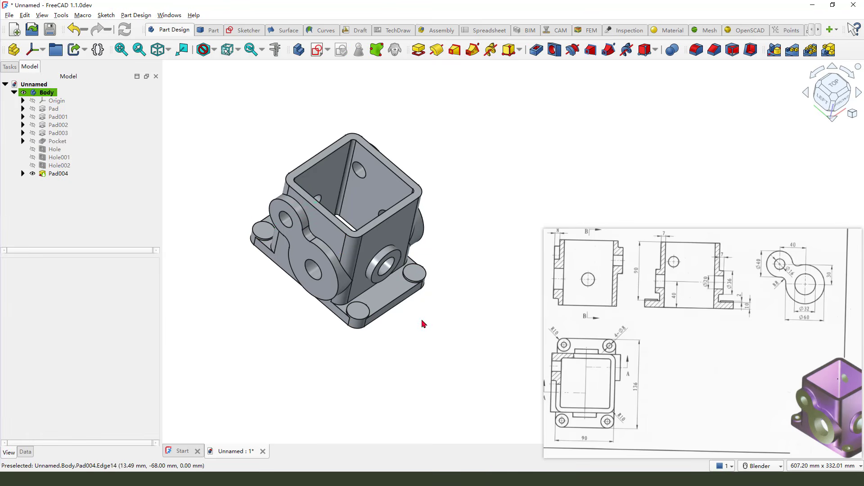
{"action": "middle_click_drag", "start_coordinate": [424, 378], "coordinate": [440, 345]}
{"action": "scroll", "coordinate": [457, 288], "scroll_direction": "up", "scroll_amount": 3}
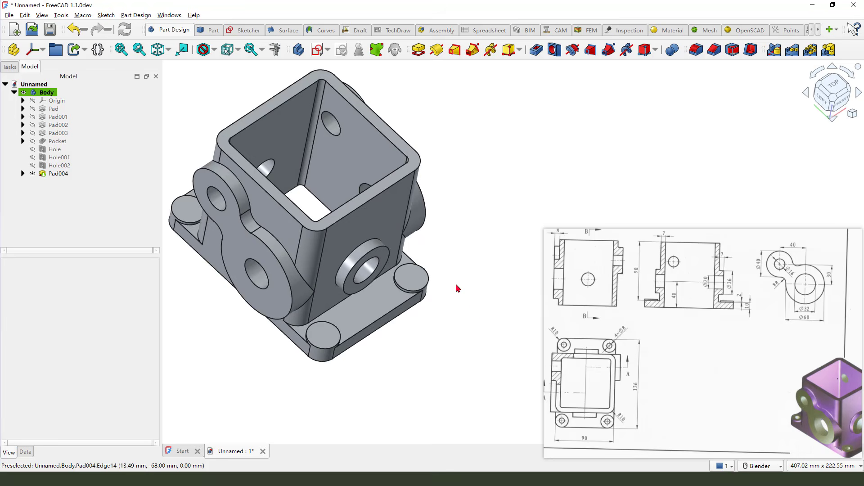
{"action": "scroll", "coordinate": [457, 288], "scroll_direction": "down", "scroll_amount": 1}
{"action": "scroll", "coordinate": [468, 302], "scroll_direction": "up", "scroll_amount": 1}
{"action": "scroll", "coordinate": [478, 324], "scroll_direction": "down", "scroll_amount": 2}
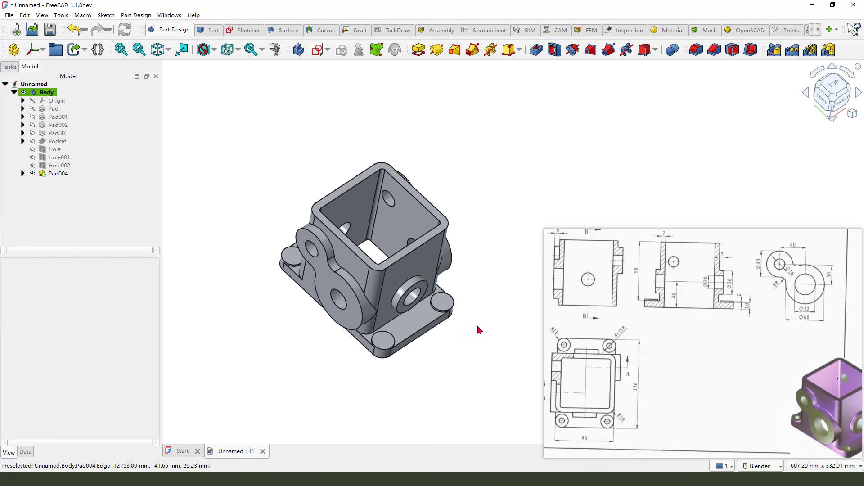
{"action": "left_click", "coordinate": [456, 303]}
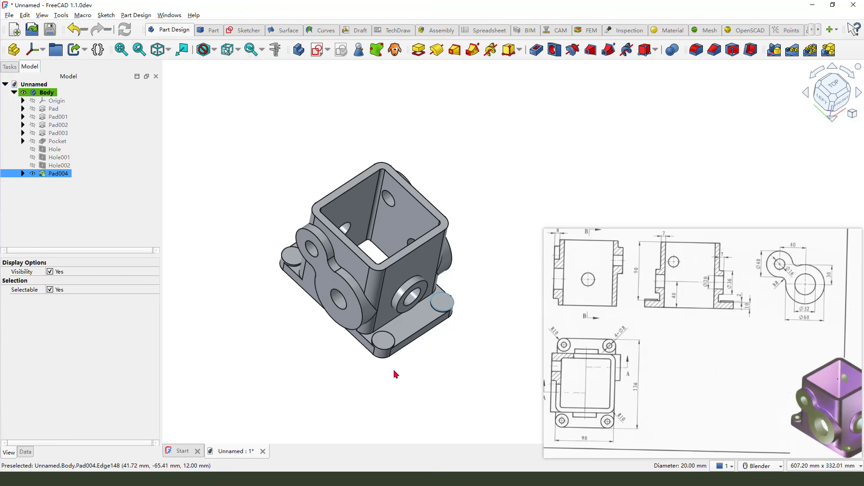
{"action": "scroll", "coordinate": [391, 373], "scroll_direction": "up", "scroll_amount": 1}
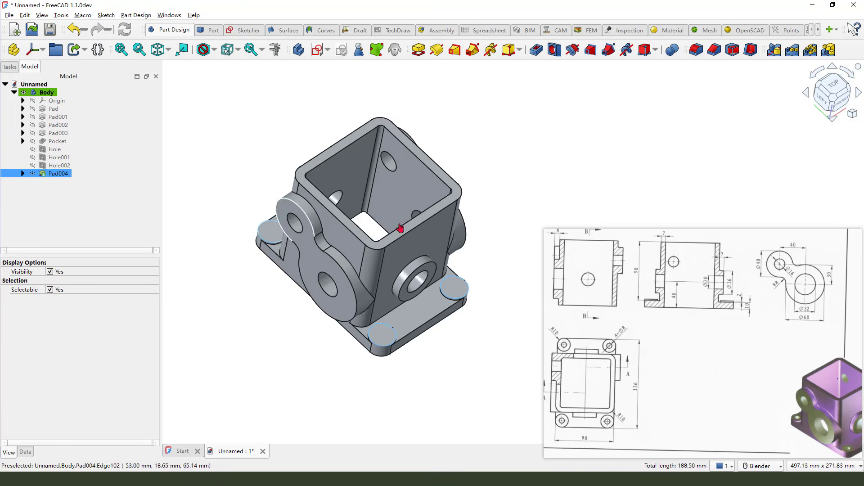
{"action": "middle_click_drag", "start_coordinate": [397, 226], "coordinate": [347, 141]}
{"action": "scroll", "coordinate": [434, 141], "scroll_direction": "down", "scroll_amount": 1}
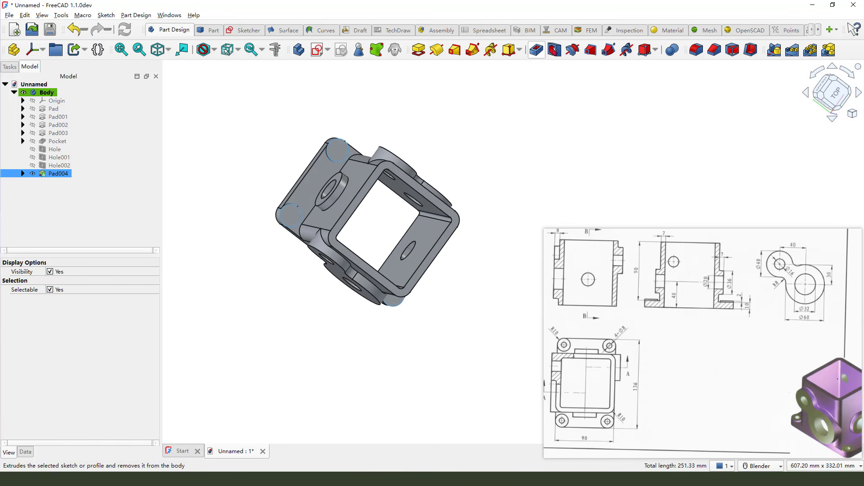
{"action": "left_click", "coordinate": [552, 49]}
{"action": "left_click", "coordinate": [116, 91]}
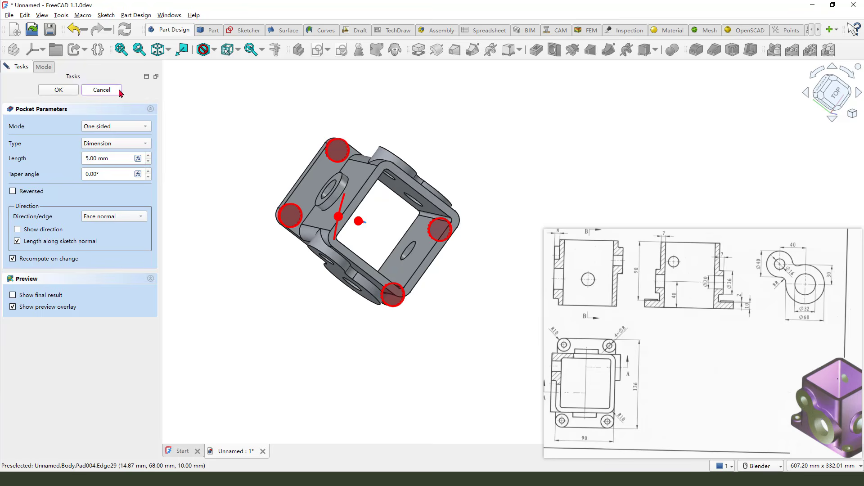
{"action": "scroll", "coordinate": [293, 219], "scroll_direction": "up", "scroll_amount": 1}
{"action": "scroll", "coordinate": [293, 219], "scroll_direction": "up", "scroll_amount": 1}
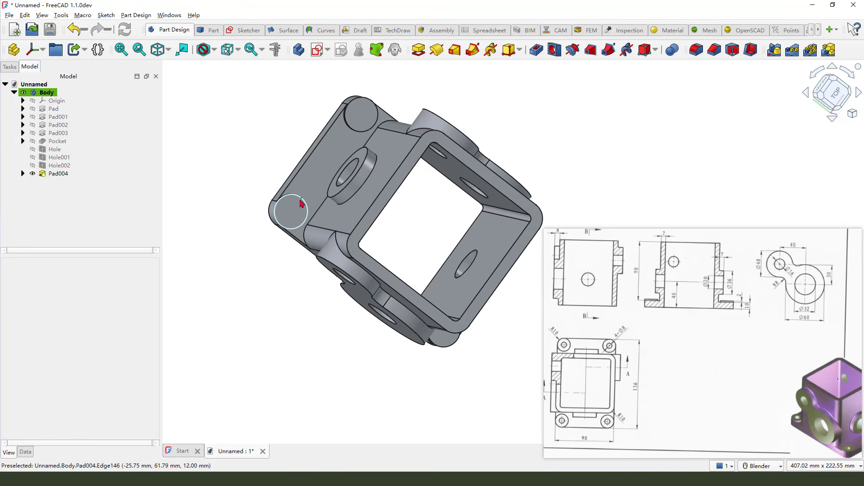
Cut holes 8 mm in diameter and 25 mm deep, with the drill angle off, centred on the circular rims of the four corner pads
{"action": "left_click", "coordinate": [292, 216]}
{"action": "left_click", "coordinate": [352, 134], "text": "ctrl"}
{"action": "middle_click_drag", "start_coordinate": [356, 132], "coordinate": [361, 216]}
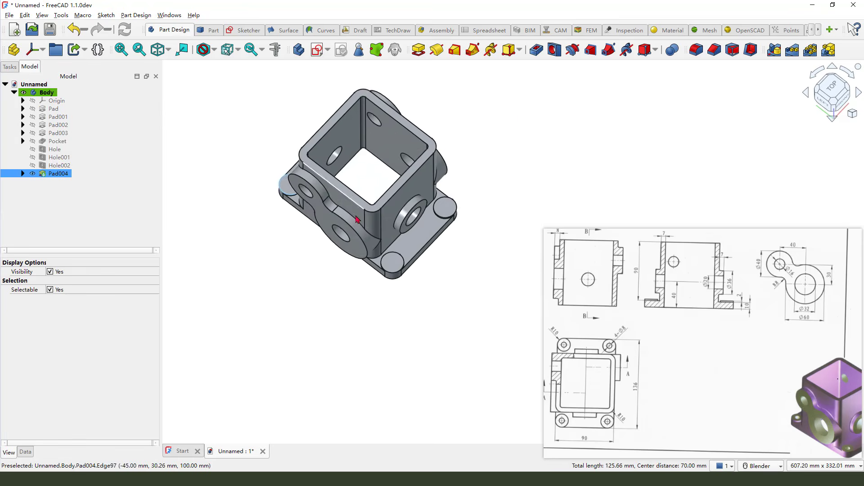
{"action": "scroll", "coordinate": [405, 183], "scroll_direction": "up", "scroll_amount": 3}
{"action": "left_click", "coordinate": [393, 171], "text": "ctrl"}
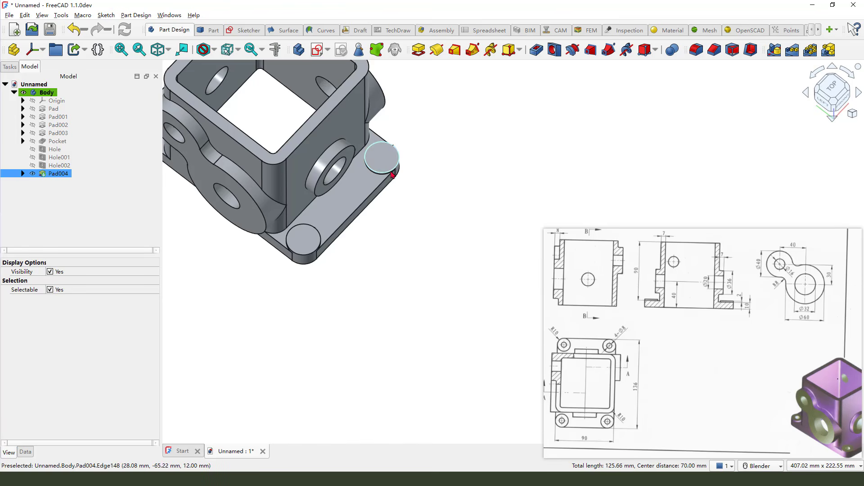
{"action": "left_click", "coordinate": [323, 241], "text": "ctrl"}
{"action": "scroll", "coordinate": [373, 274], "scroll_direction": "down", "scroll_amount": 4}
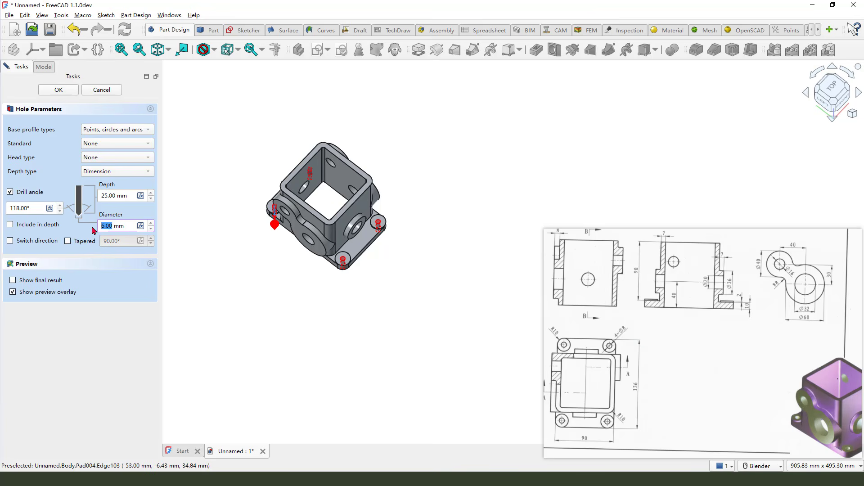
{"action": "left_click", "coordinate": [25, 195]}
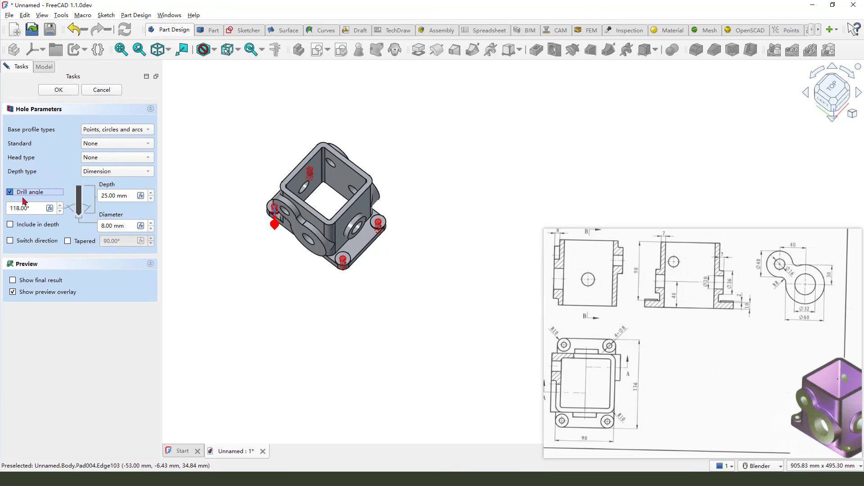
{"action": "middle_click_drag", "start_coordinate": [377, 296], "coordinate": [355, 266]}
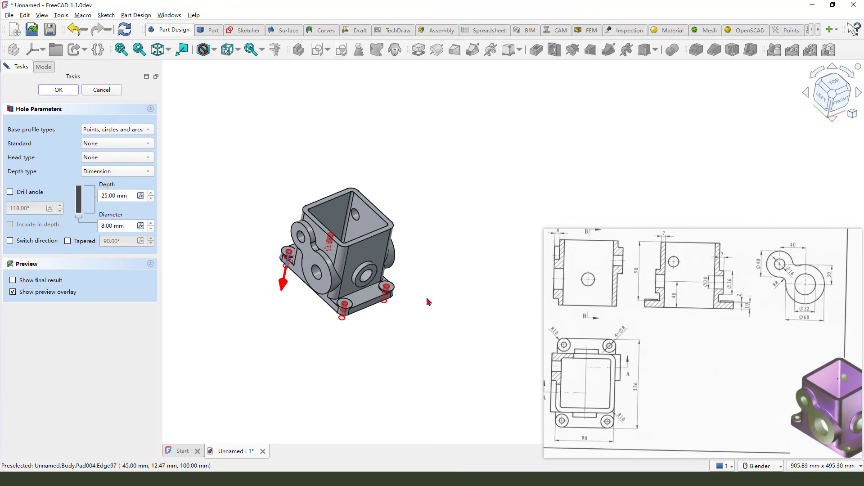
{"action": "scroll", "coordinate": [358, 323], "scroll_direction": "up", "scroll_amount": 4}
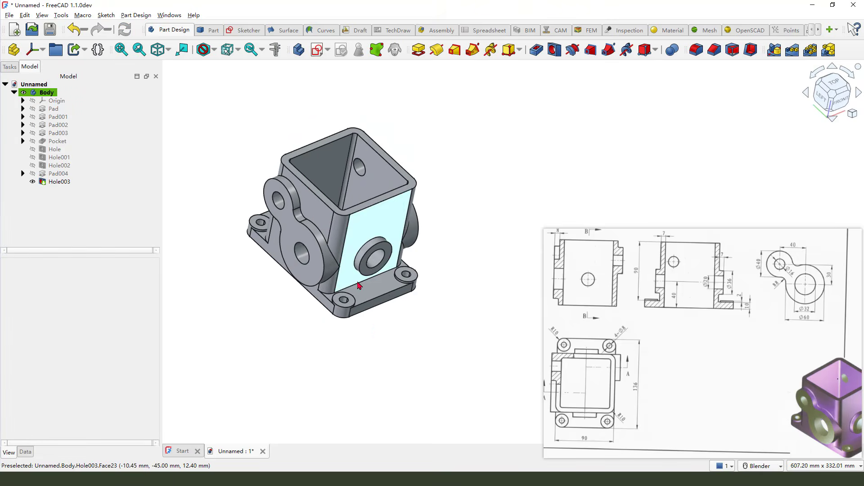
Inspect the housing from several angles, examining the corner pad holes, the side bosses and the hollow body
{"action": "scroll", "coordinate": [380, 347], "scroll_direction": "down", "scroll_amount": 4}
{"action": "mouse_move", "coordinate": [379, 347]}
{"action": "middle_mouse_down"}
{"action": "mouse_move", "coordinate": [466, 335]}
{"action": "mouse_move", "coordinate": [396, 353]}
{"action": "middle_mouse_up"}
{"action": "scroll", "coordinate": [360, 343], "scroll_direction": "up", "scroll_amount": 3}
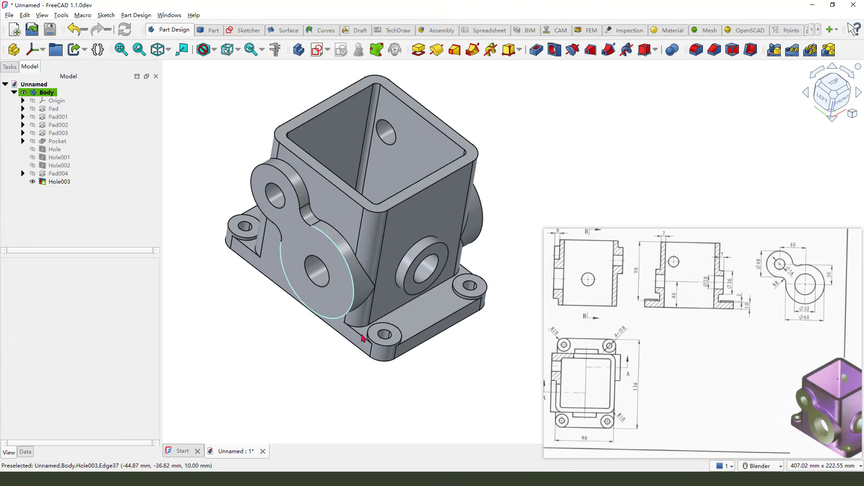
{"action": "scroll", "coordinate": [335, 263], "scroll_direction": "down", "scroll_amount": 3}
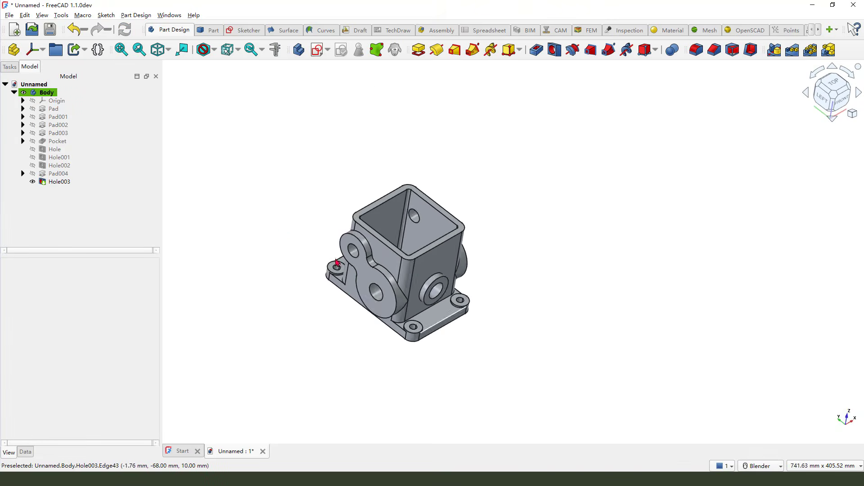
{"action": "mouse_move", "coordinate": [336, 262]}
{"action": "middle_mouse_down"}
{"action": "mouse_move", "coordinate": [438, 274]}
{"action": "mouse_move", "coordinate": [282, 242]}
{"action": "mouse_move", "coordinate": [291, 239]}
{"action": "middle_mouse_up"}
{"action": "scroll", "coordinate": [384, 229], "scroll_direction": "up", "scroll_amount": 4}
{"action": "scroll", "coordinate": [423, 232], "scroll_direction": "down", "scroll_amount": 3}
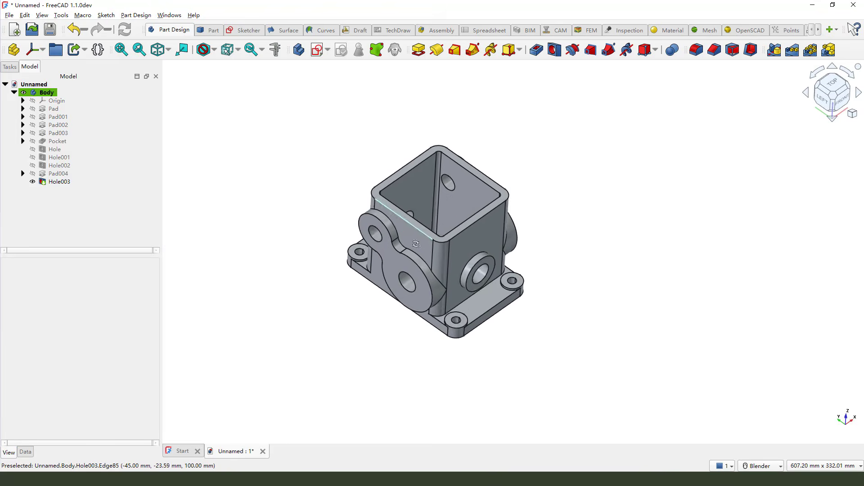
{"action": "middle_click_drag", "start_coordinate": [423, 233], "coordinate": [449, 252]}
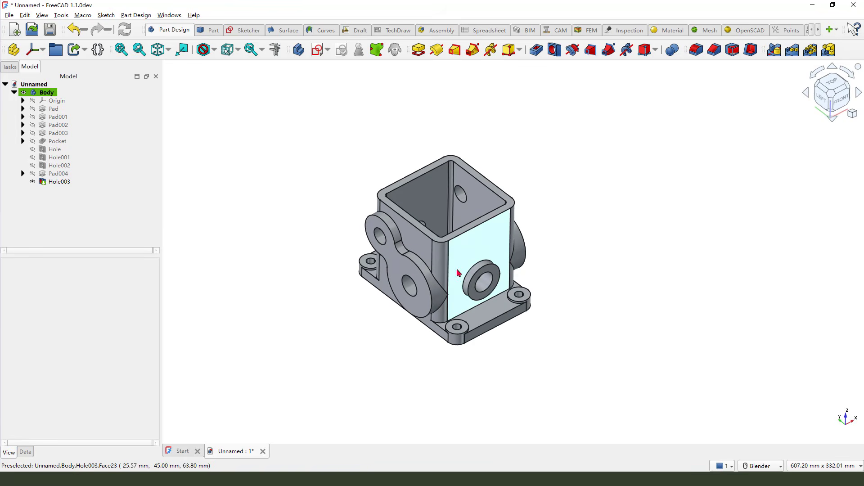